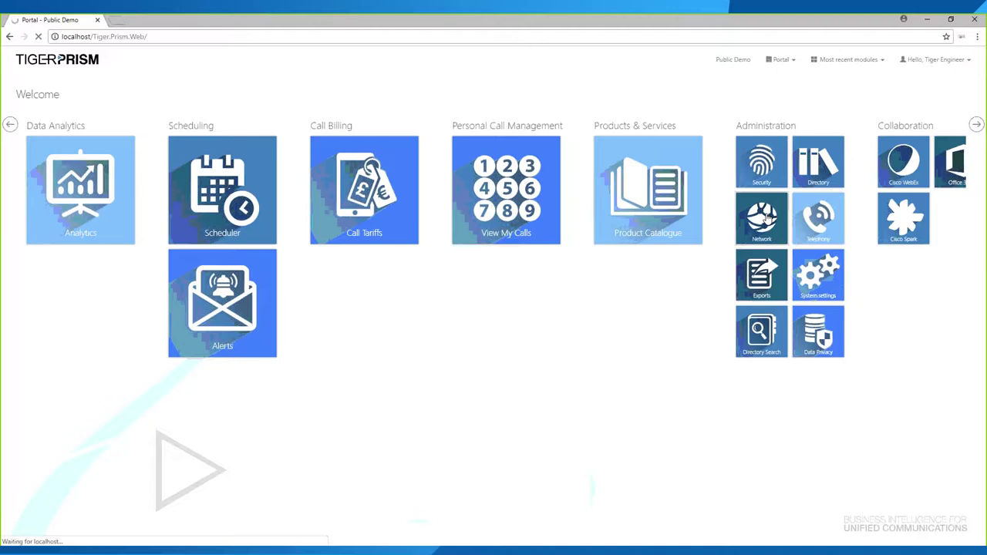
- Open the Search Channel Groups list and widen the Product name and Description columns
mouse_move(18, 316)
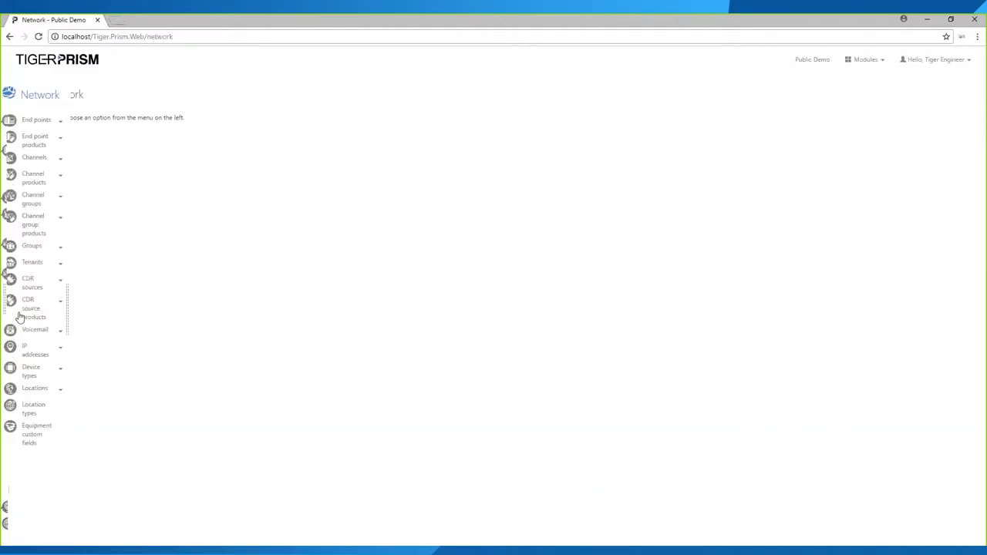
left_click(63, 188)
left_click(57, 208)
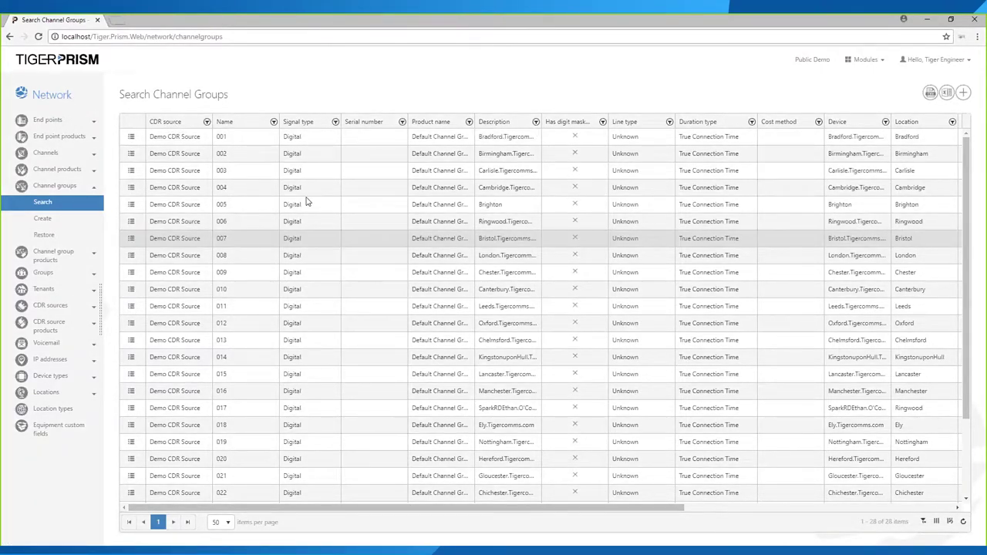
left_click_drag(492, 119, 609, 119)
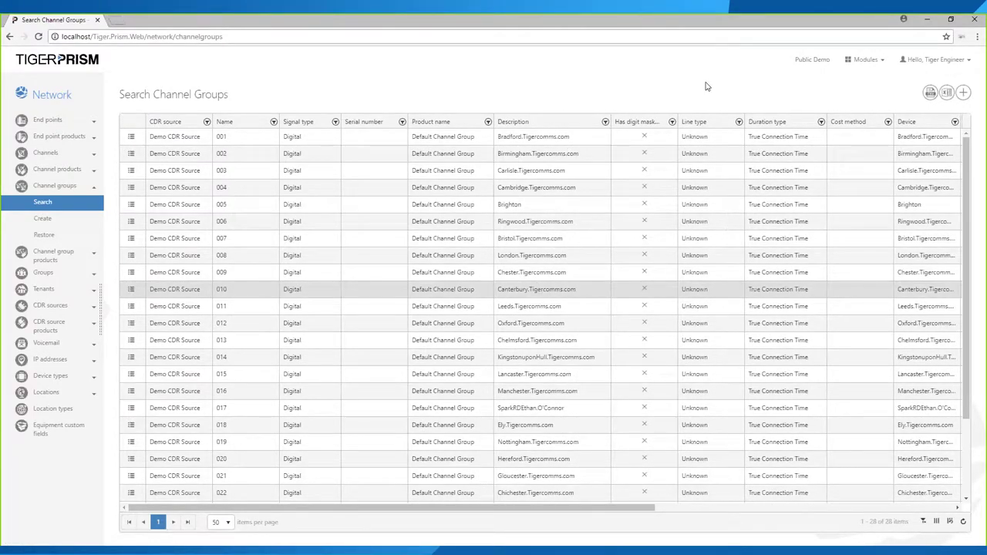
scroll(582, 509, "right", 1)
left_click_drag(581, 509, 920, 489)
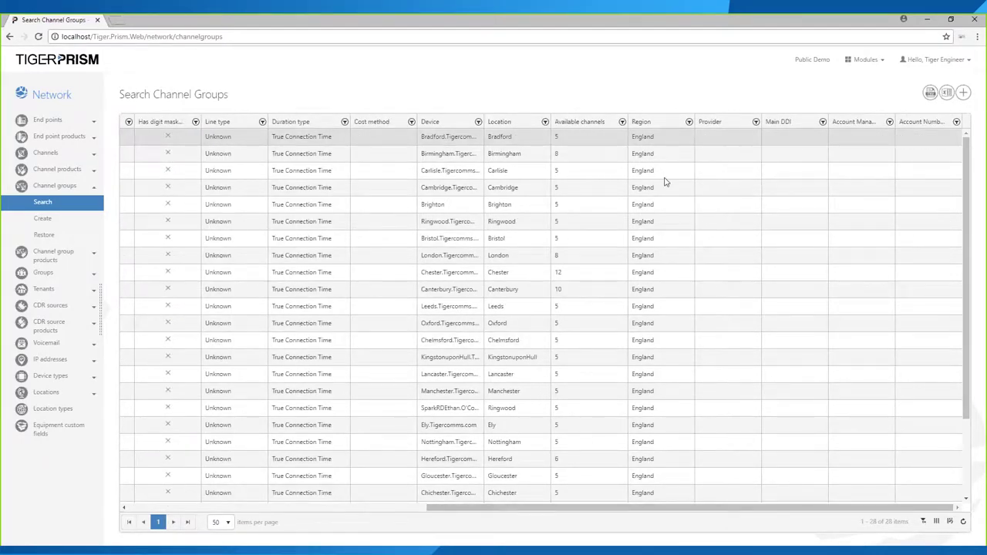
- Show the Bill tariff column and hide the Region column in the channel groups grid
left_click(938, 523)
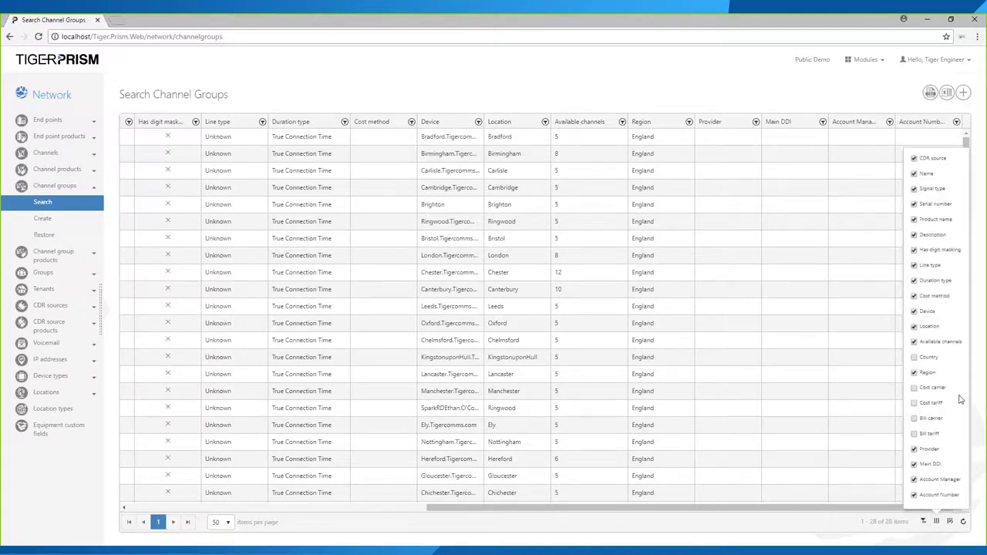
left_click(914, 388)
left_click(915, 403)
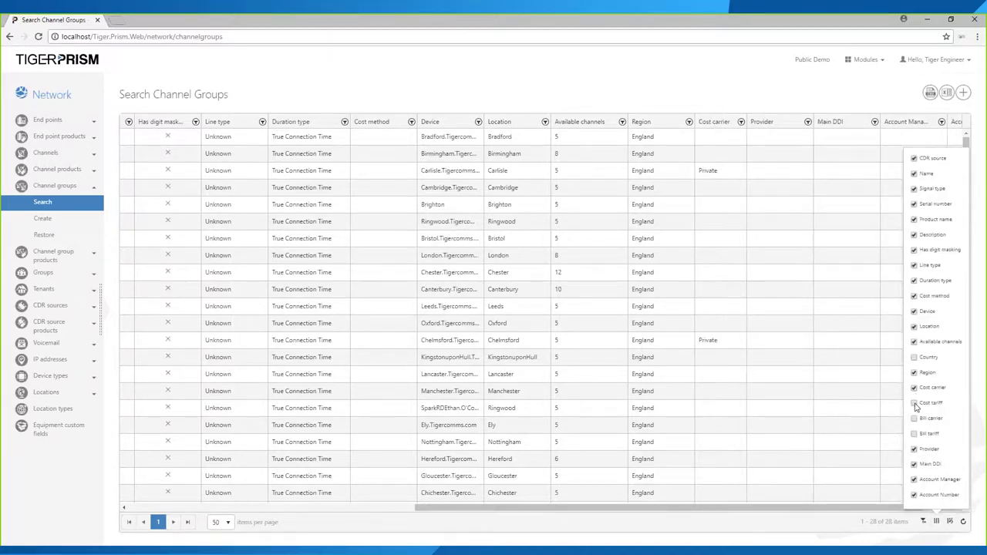
left_click(914, 418)
left_click(915, 433)
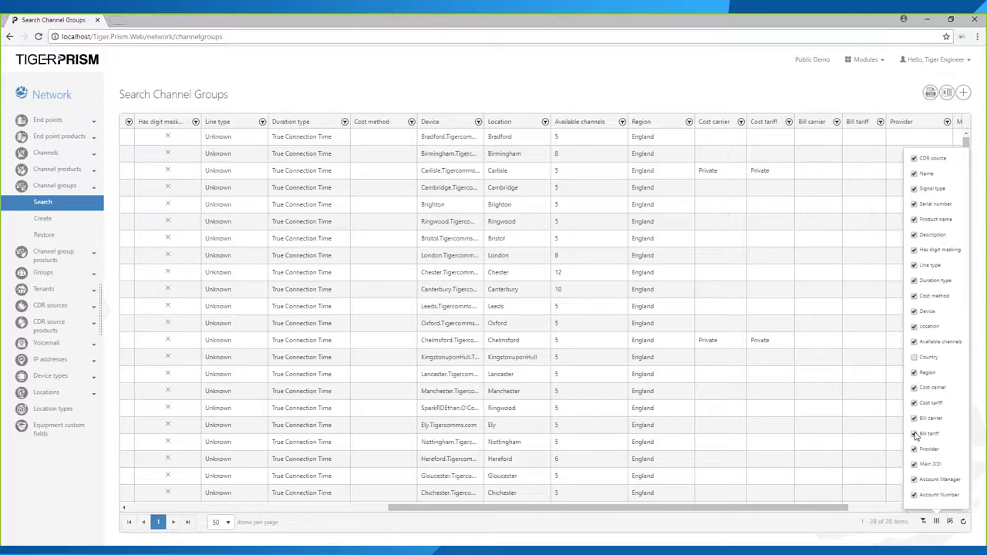
left_click(914, 418)
left_click(914, 403)
left_click(914, 388)
left_click(914, 372)
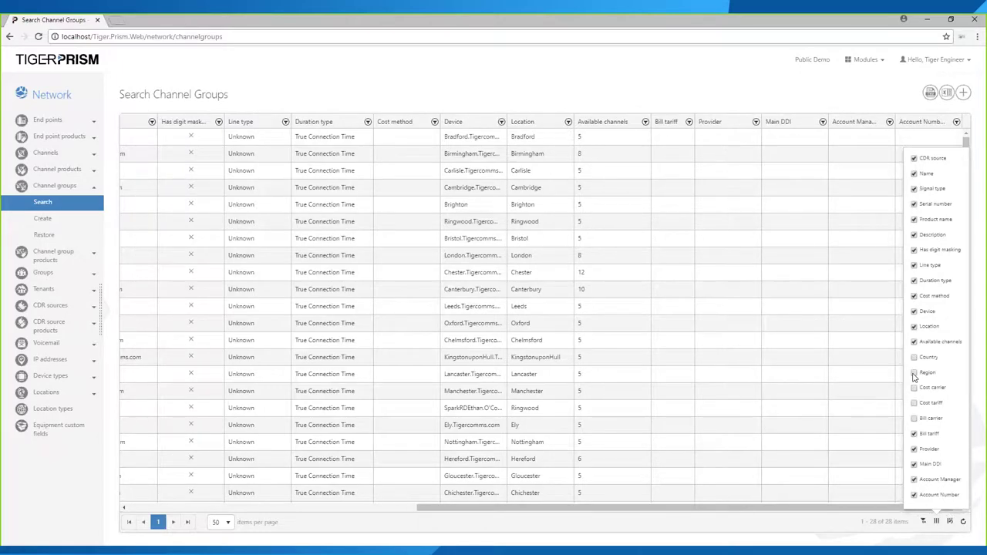
- Scroll the grid back left and open channel group 003's details
left_click_drag(653, 509, 517, 478)
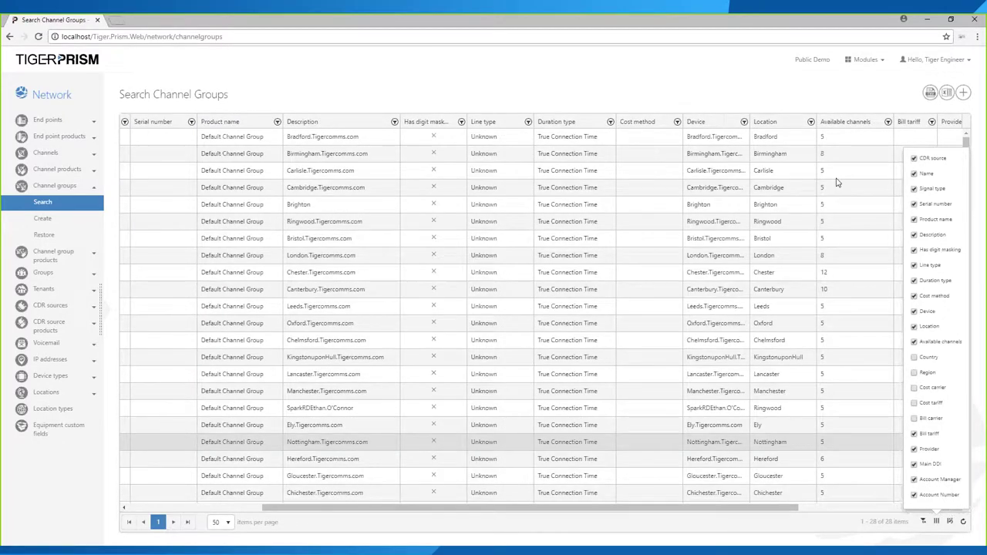
left_click_drag(396, 515, 225, 513)
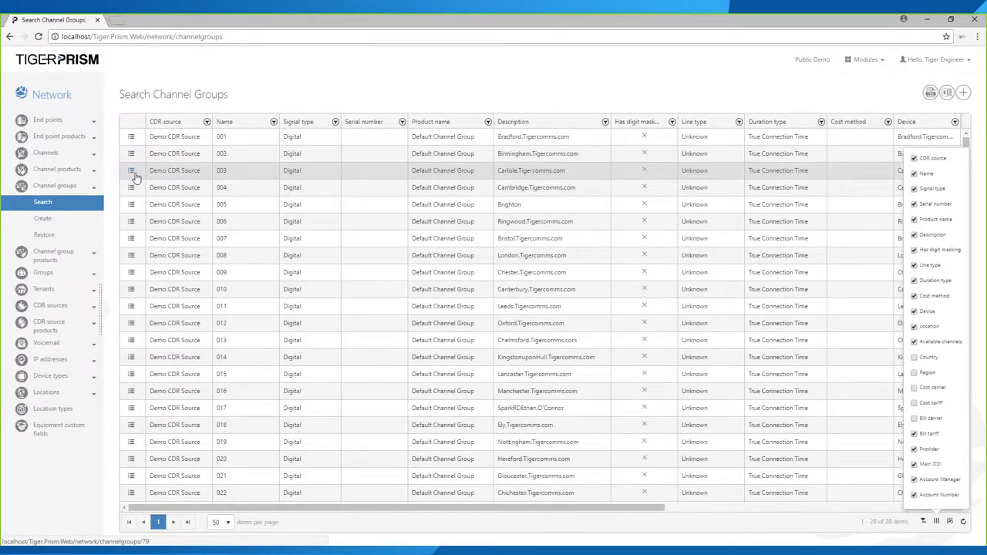
left_click(132, 172)
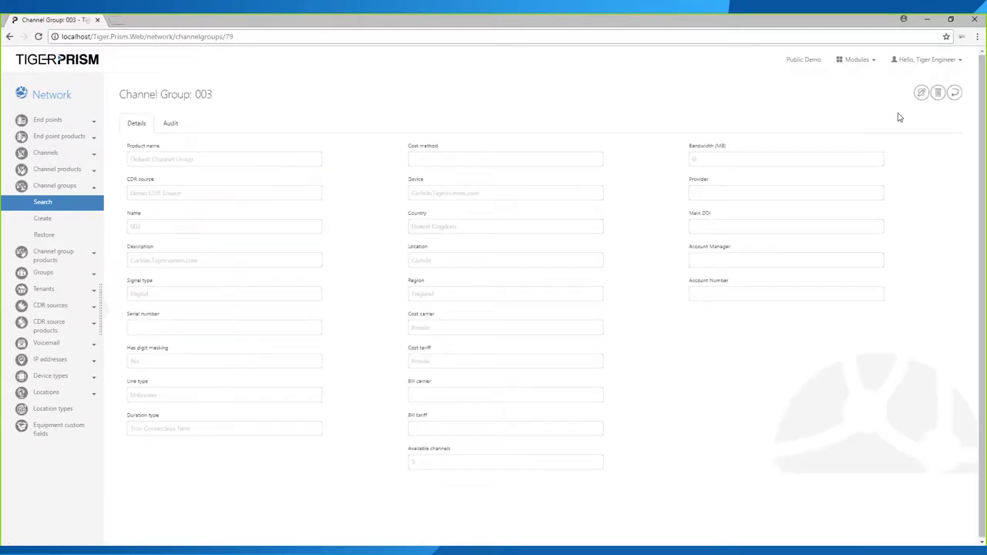
- Edit channel group 003, replacing '.Tigercomms.com' in its description to read 'Carlisle Office'
left_click(920, 96)
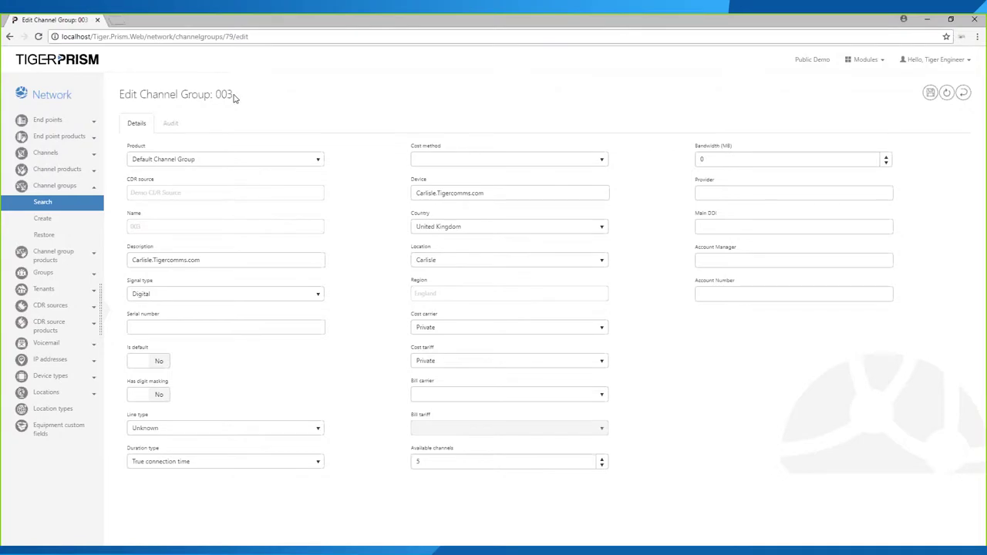
left_click_drag(164, 254, 128, 251)
mouse_move(205, 262)
left_mouse_down()
mouse_move(153, 262)
mouse_move(201, 262)
left_mouse_up()
left_click(155, 263)
key("BackSpace")
type("Carlisle Office")
- Set line type to Voice over IP, keeping True connection time and a blank cost method
left_click(155, 429)
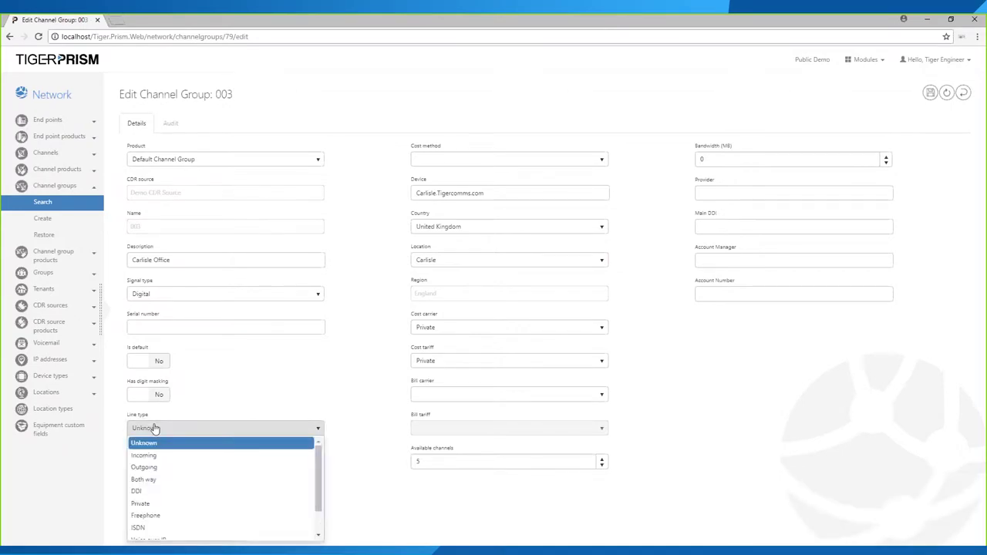
scroll(158, 482, "down", 1)
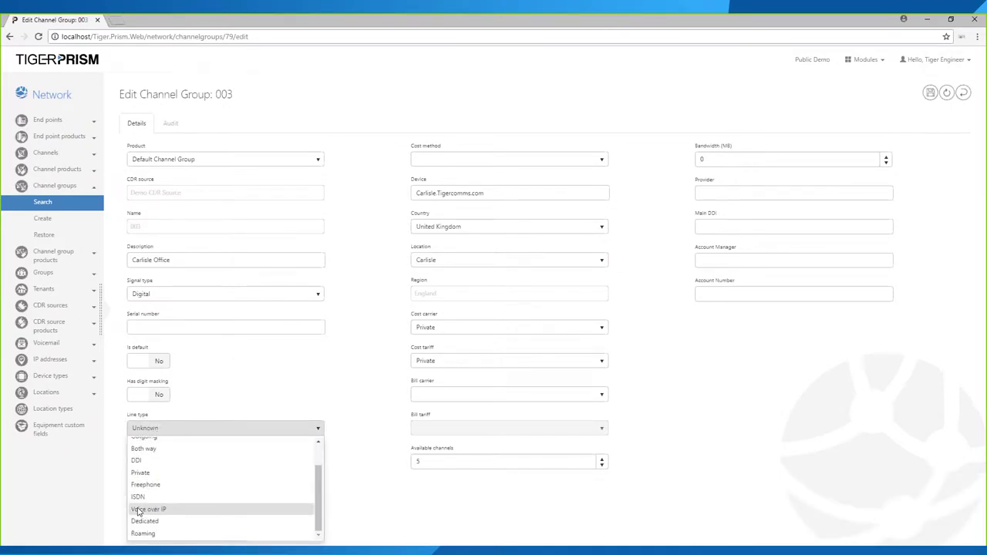
left_click(139, 512)
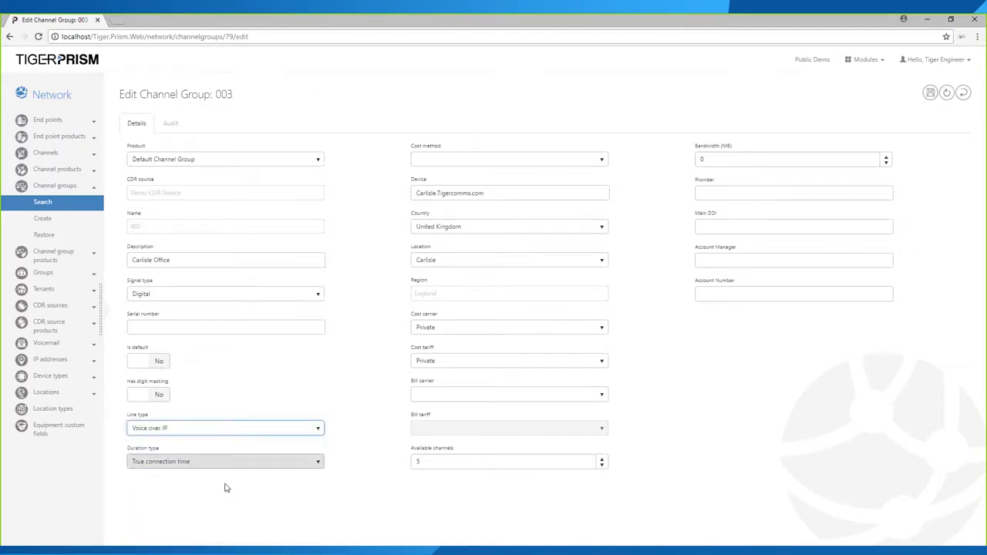
left_click(194, 463)
left_click(193, 466)
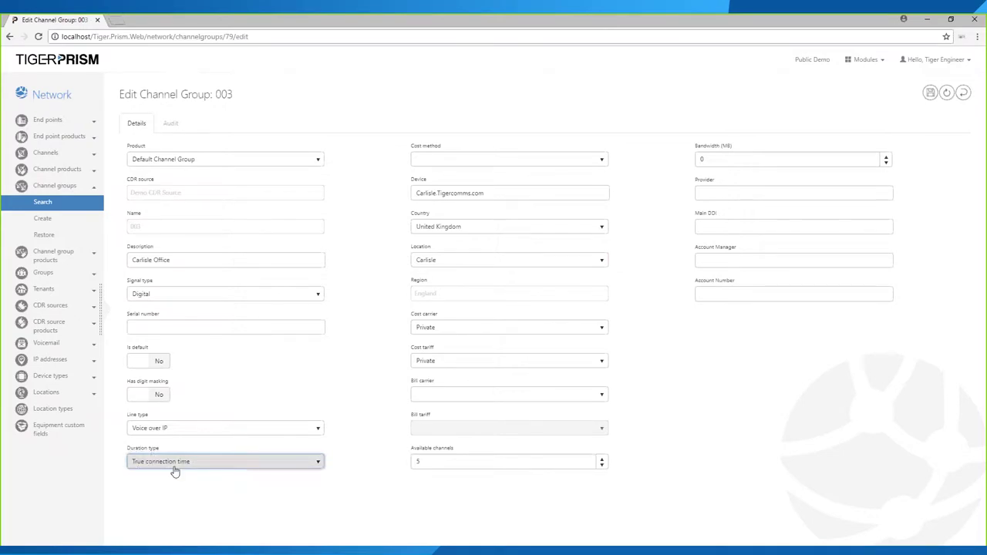
left_click(512, 160)
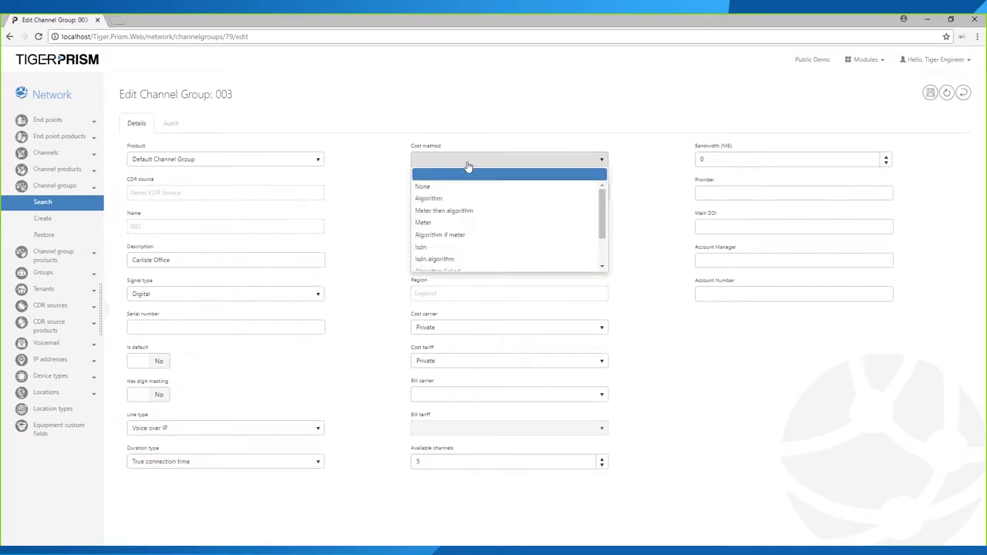
left_click(471, 161)
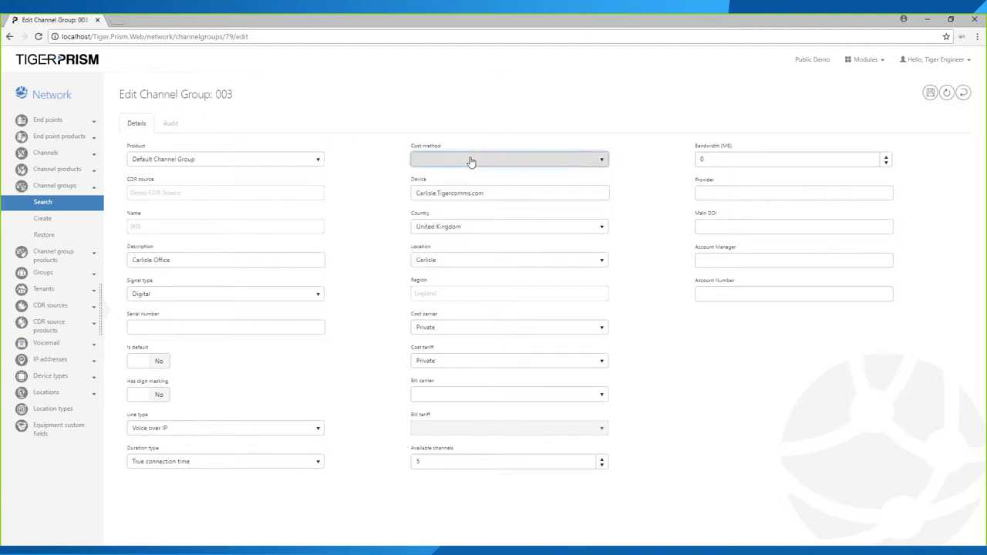
key("Tab")
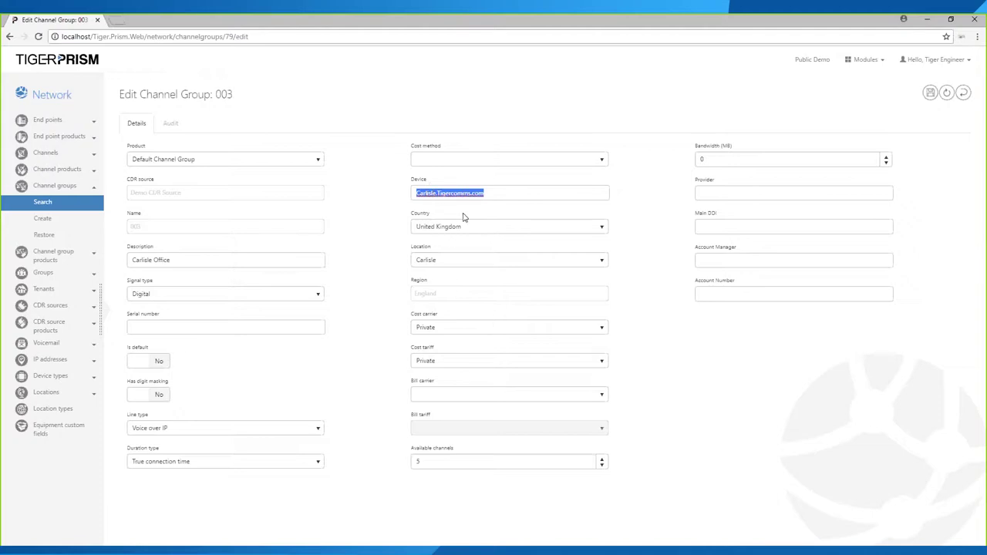
- Select the full Carlisle.Tigercomms.com device name and bring up the Country choices
left_click(496, 193)
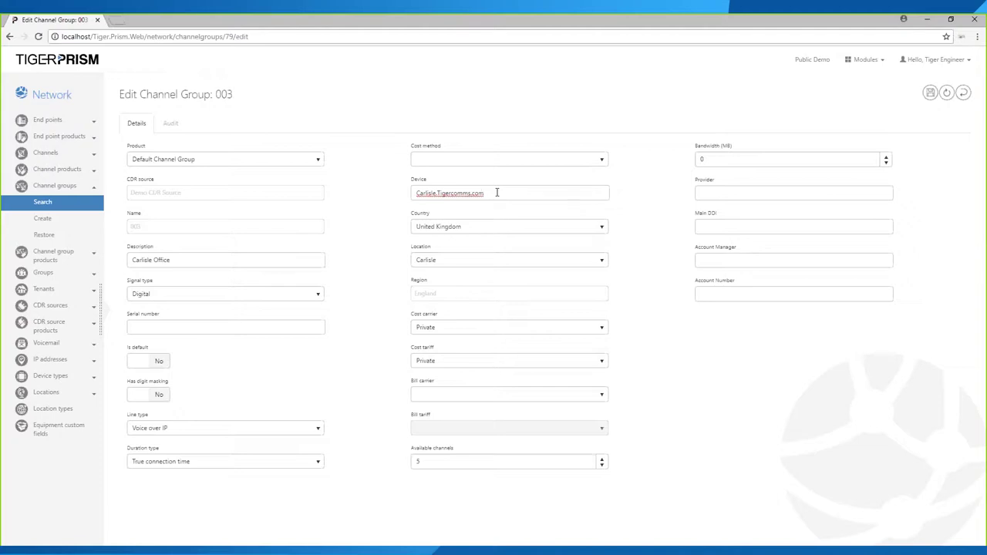
double_click(487, 188)
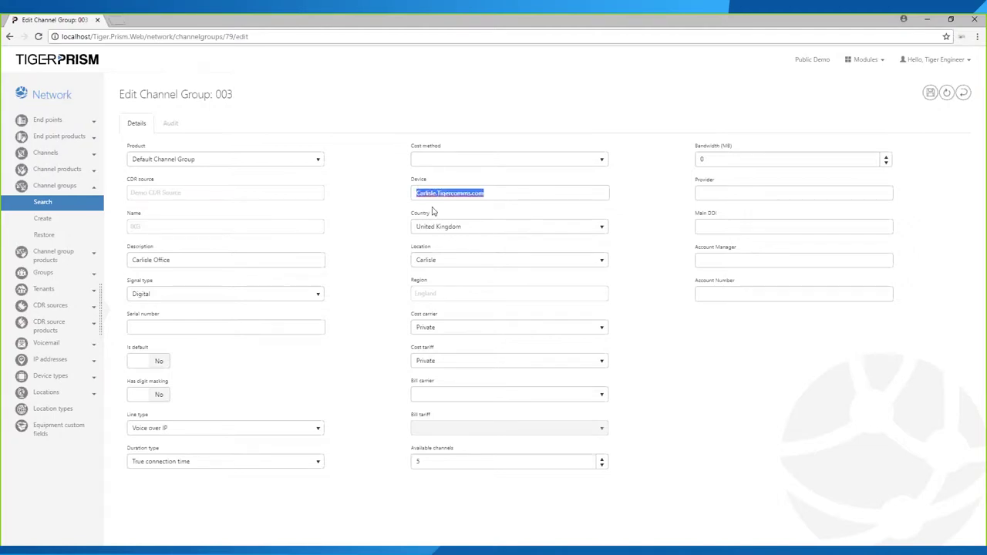
left_click(416, 193)
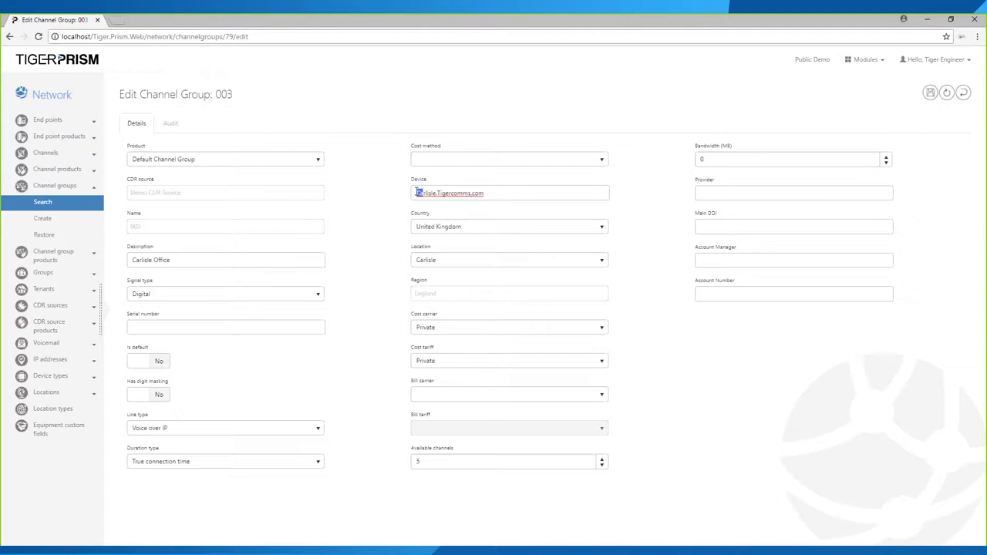
left_click_drag(417, 193, 512, 196)
left_click(415, 194)
left_click_drag(414, 194, 573, 211)
left_click(462, 228)
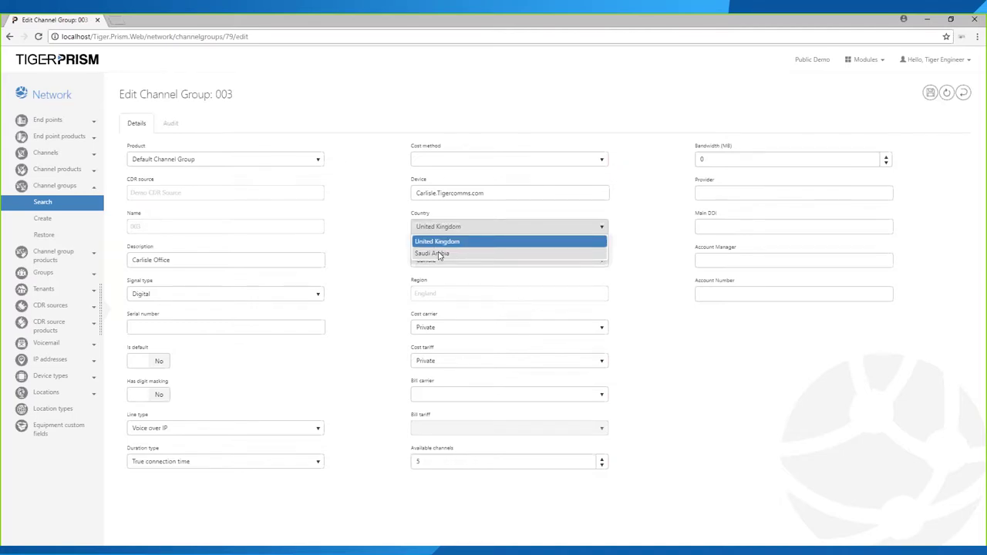
- Keep the country as United Kingdom and set the location to Carlisle
left_click(439, 242)
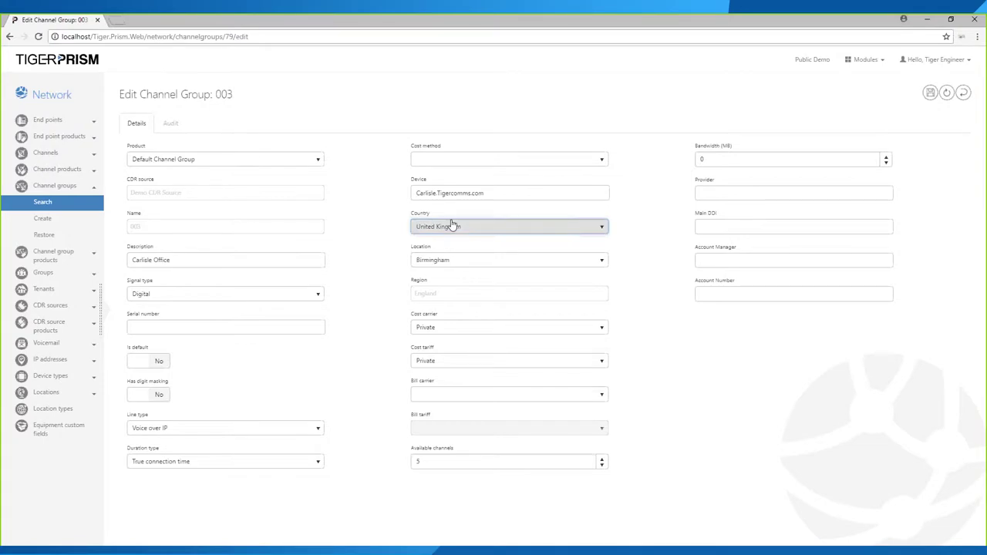
left_click(452, 261)
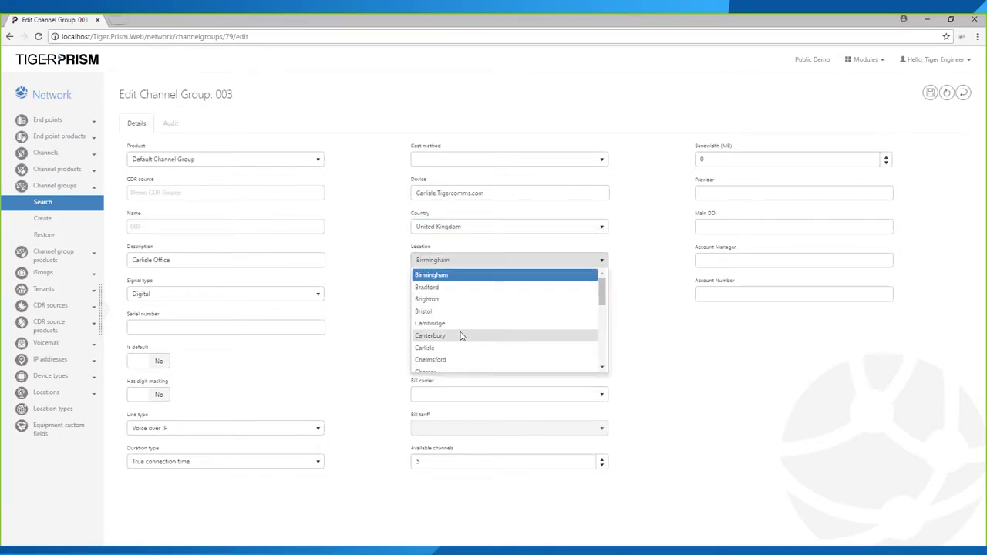
scroll(461, 334, "down", 1)
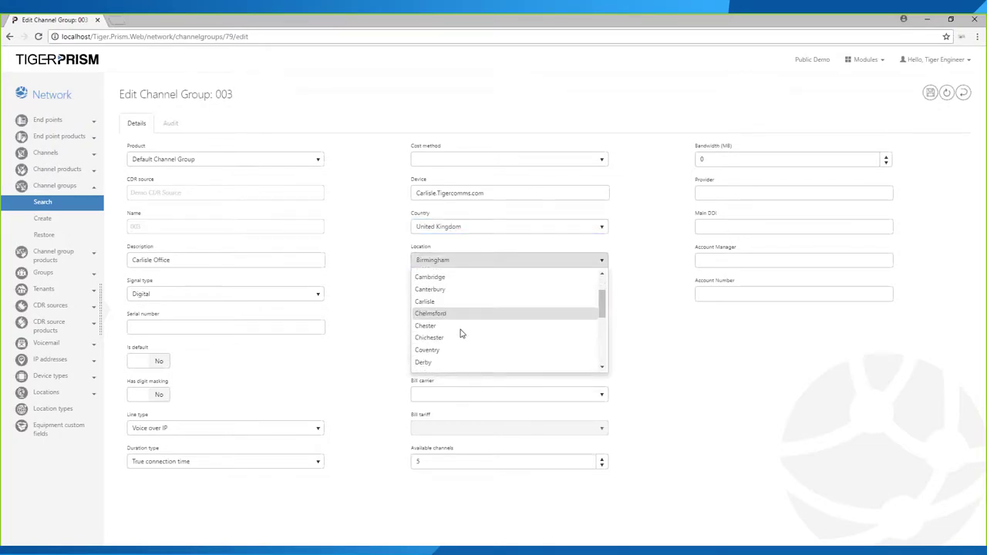
left_click(456, 263)
left_click(468, 265)
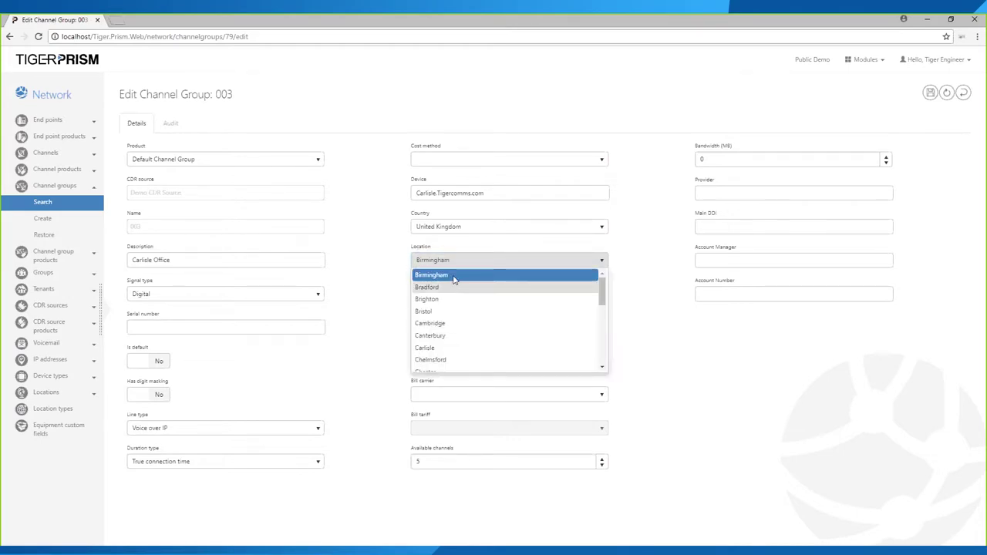
left_click(426, 348)
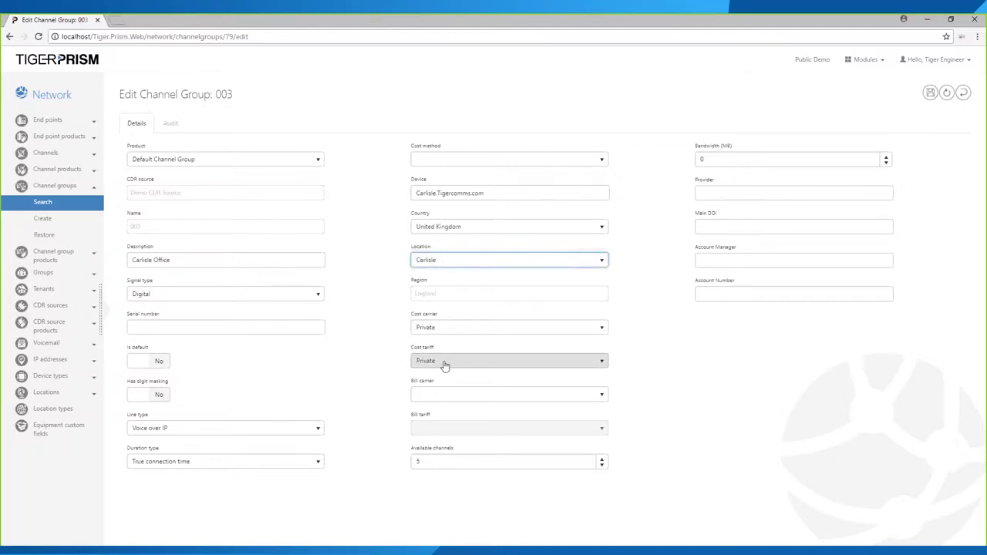
- Replace the Available channels value with 15
triple_click(437, 451)
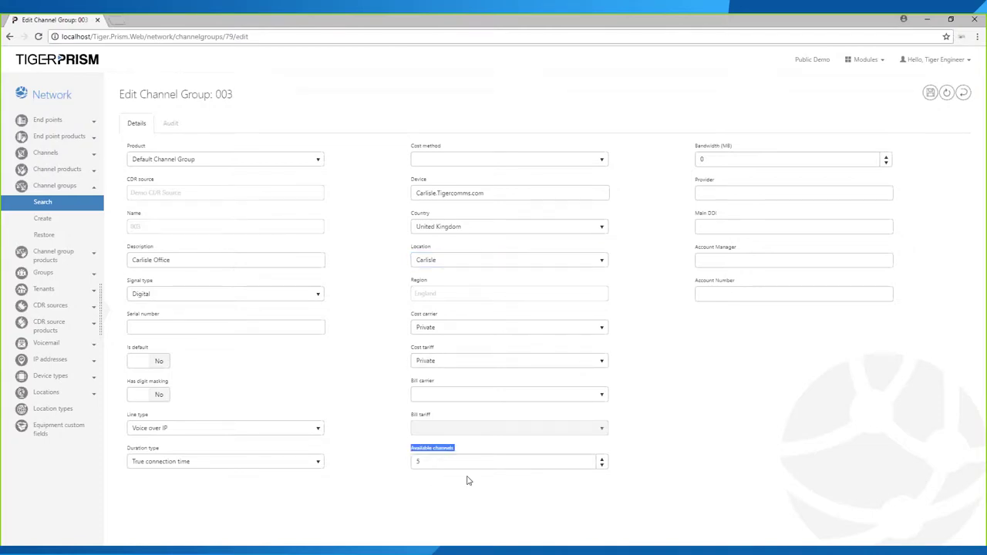
double_click(431, 462)
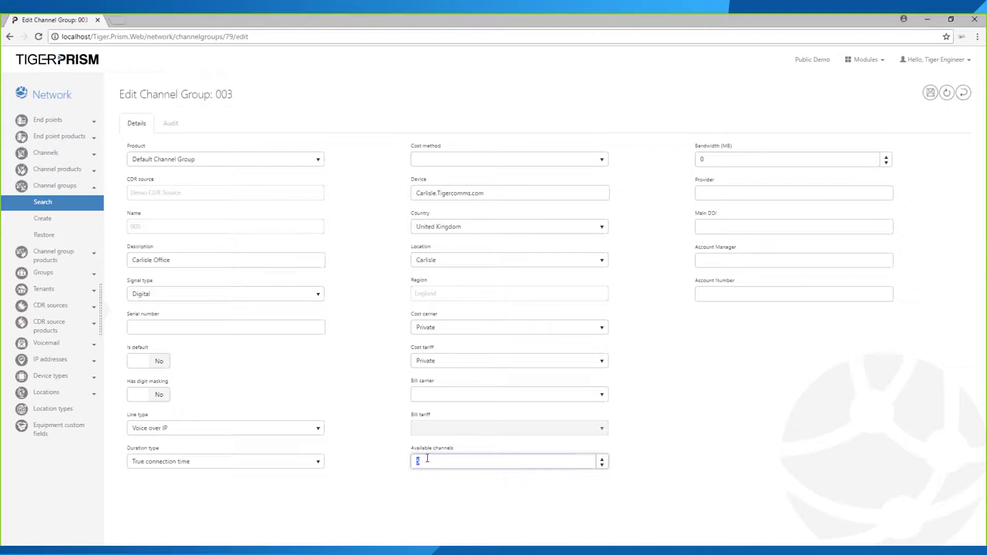
type("15")
double_click(430, 463)
- Set Bandwidth (MB) to 20 and Available channels to 5
left_click(712, 157)
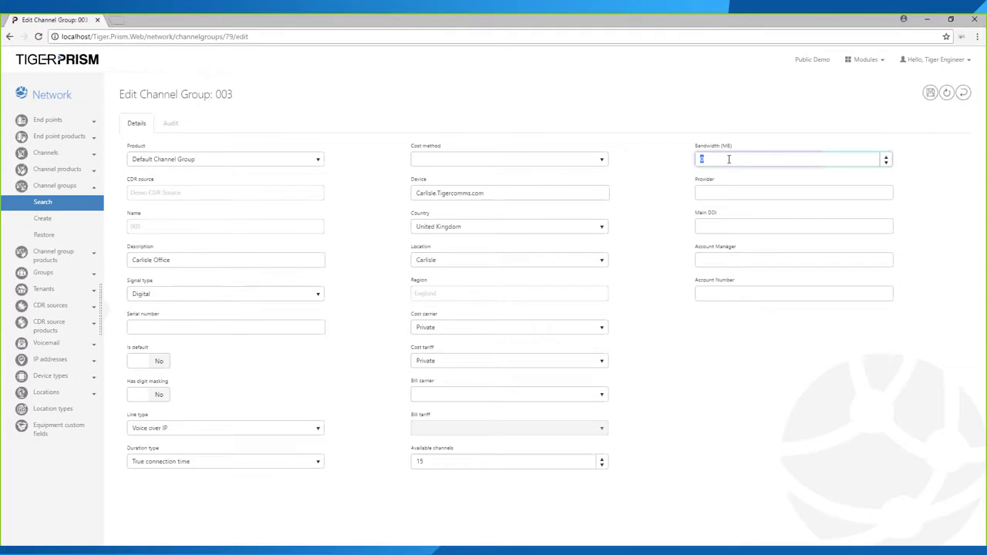
type("20")
left_click_drag(429, 461, 397, 462)
type("5")
- Set Provider to BT and enter the main DDI number, account manager's name and account number
left_click(708, 192)
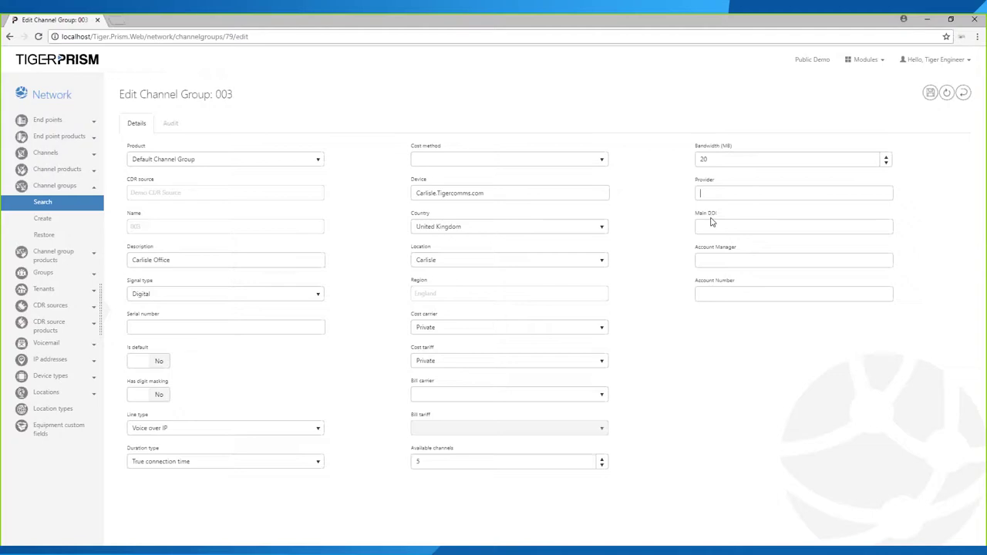
type("BT")
left_click(711, 223)
left_click(708, 260)
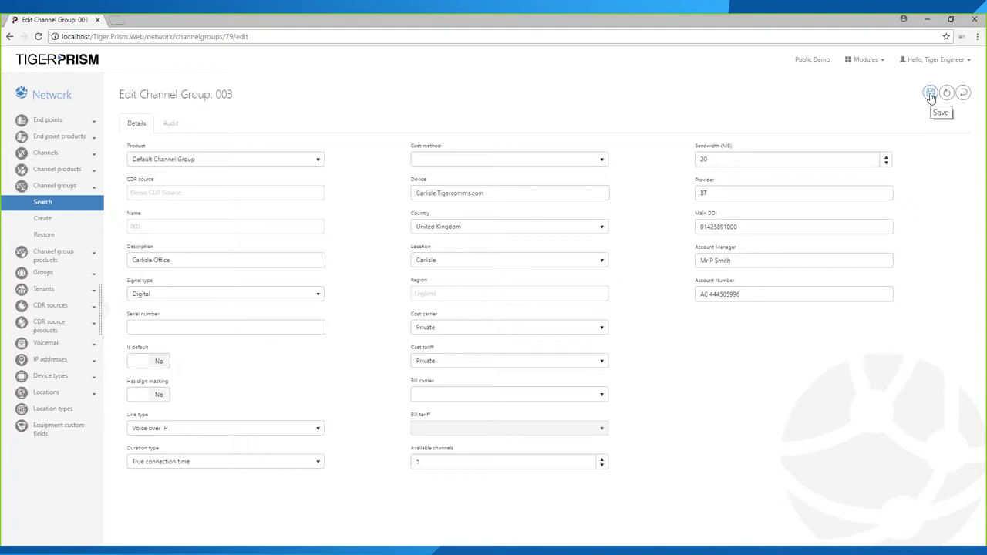
- Save channel group 003 and go to the Equipment custom fields page
left_click(931, 93)
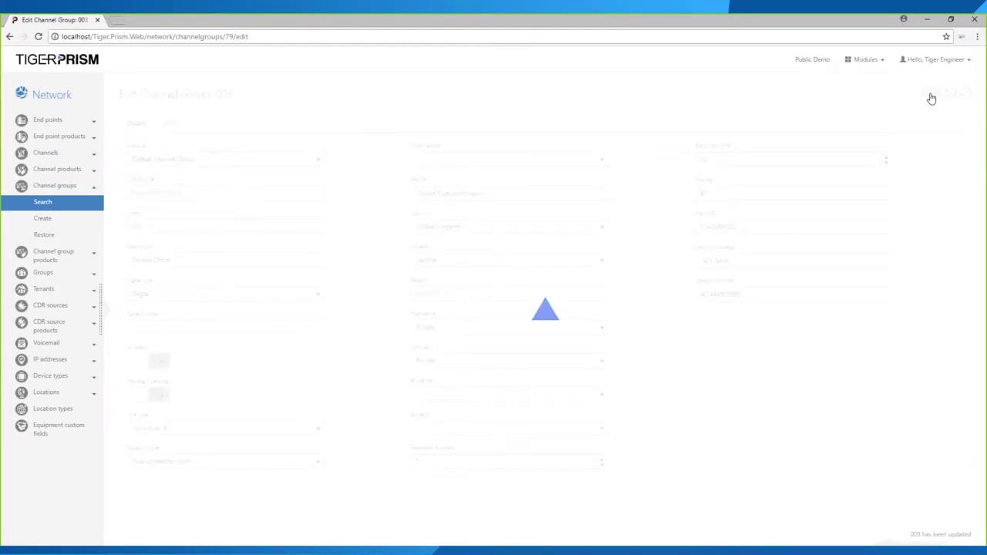
left_click(41, 435)
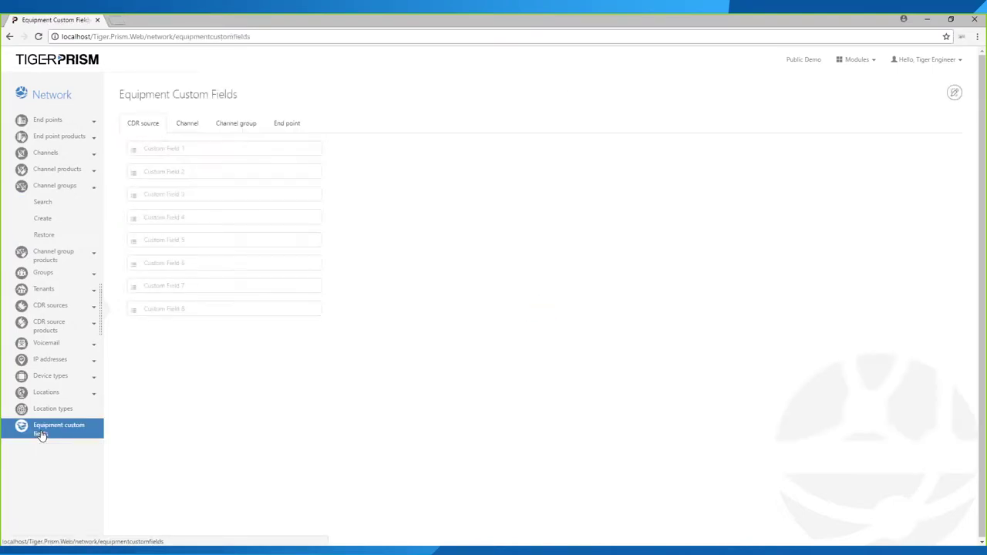
- Enable channel group Custom Field 5 as 'Cabinet Name', move it to the top, and save
left_click(236, 128)
left_click(122, 131)
left_click(191, 126)
left_click(230, 127)
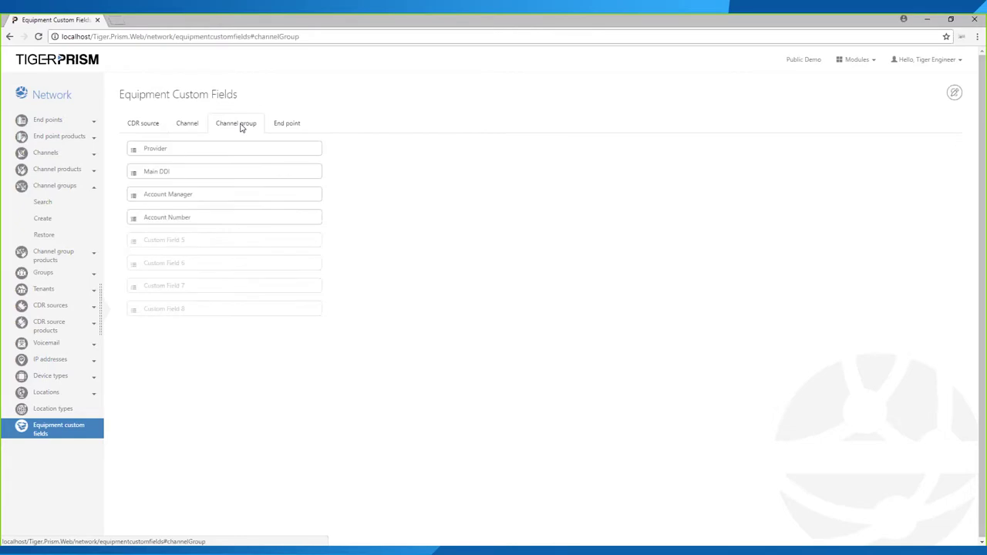
left_click(955, 94)
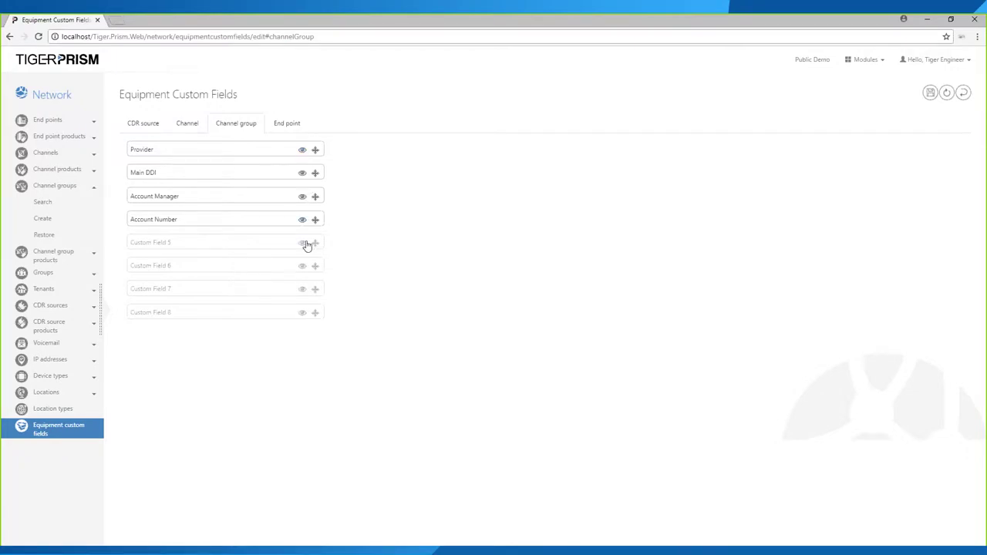
left_click(303, 244)
type("Cabinet Name")
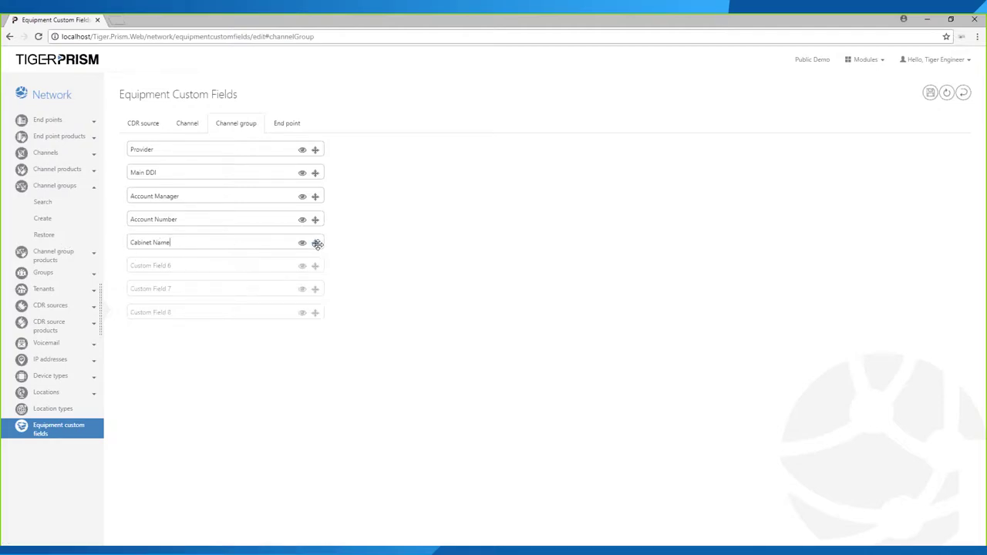
left_click_drag(316, 244, 324, 151)
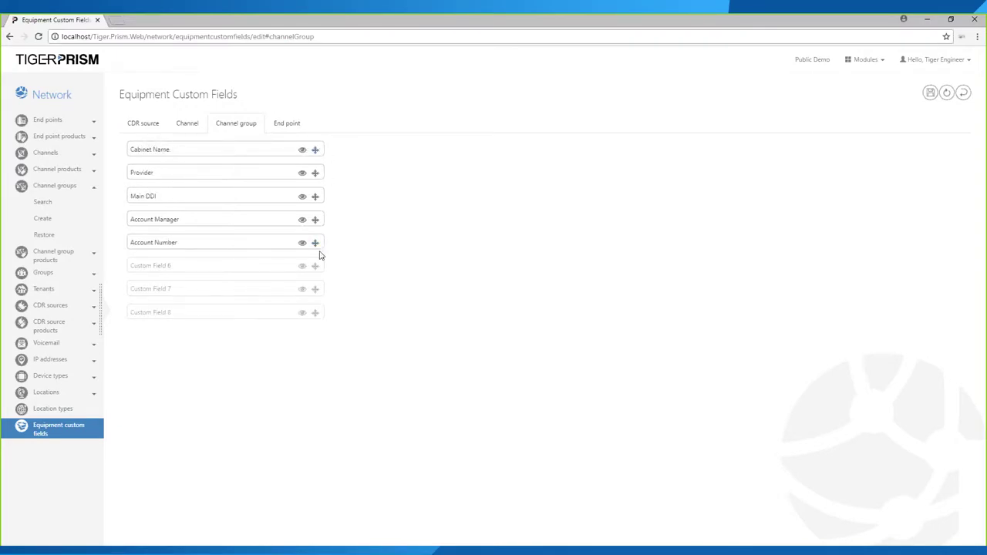
left_click(929, 94)
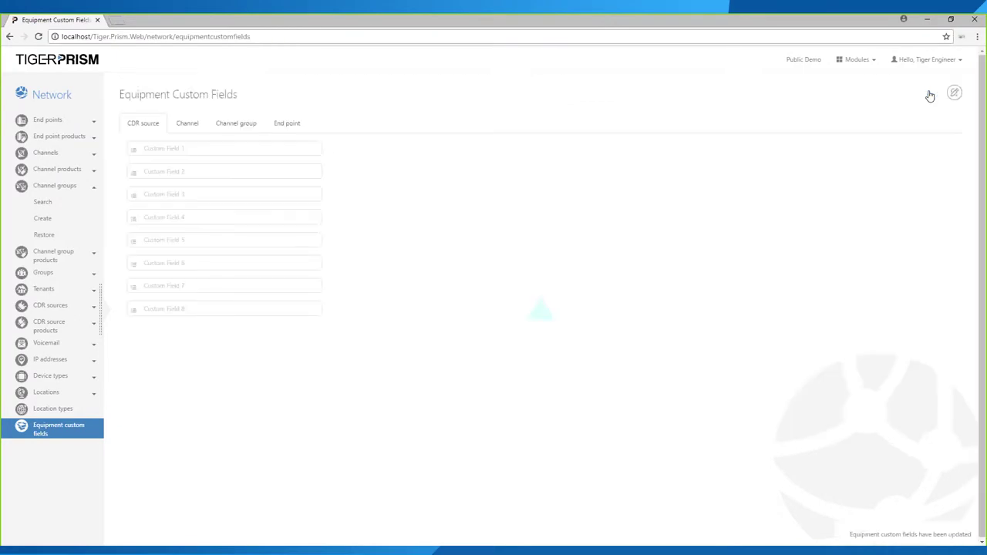
- Open channel group 003 and check its new, empty Cabinet Name field
left_click(56, 203)
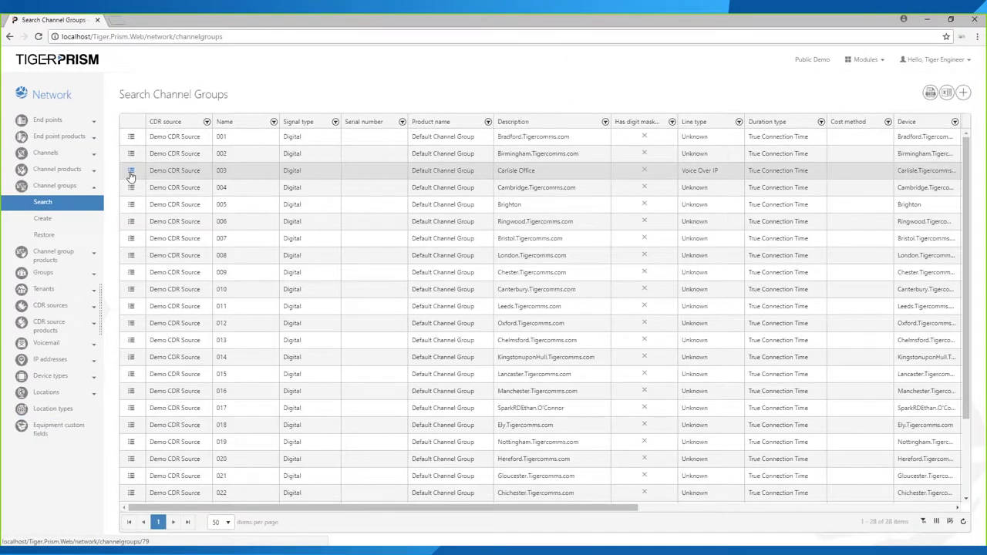
left_click(131, 172)
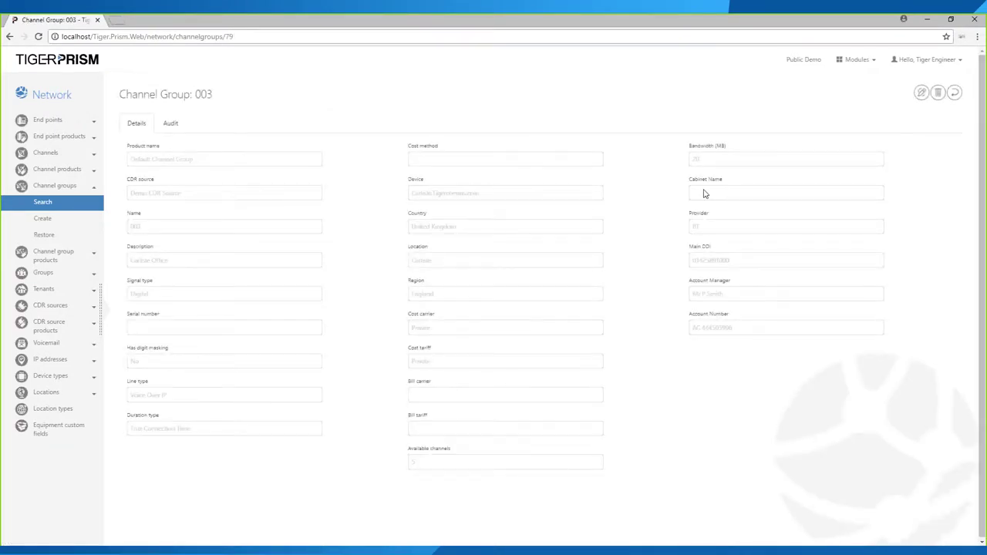
triple_click(730, 184)
left_click(719, 199)
- Back in the channel groups list, filter Provider by BT, then clear the filter
left_click(58, 206)
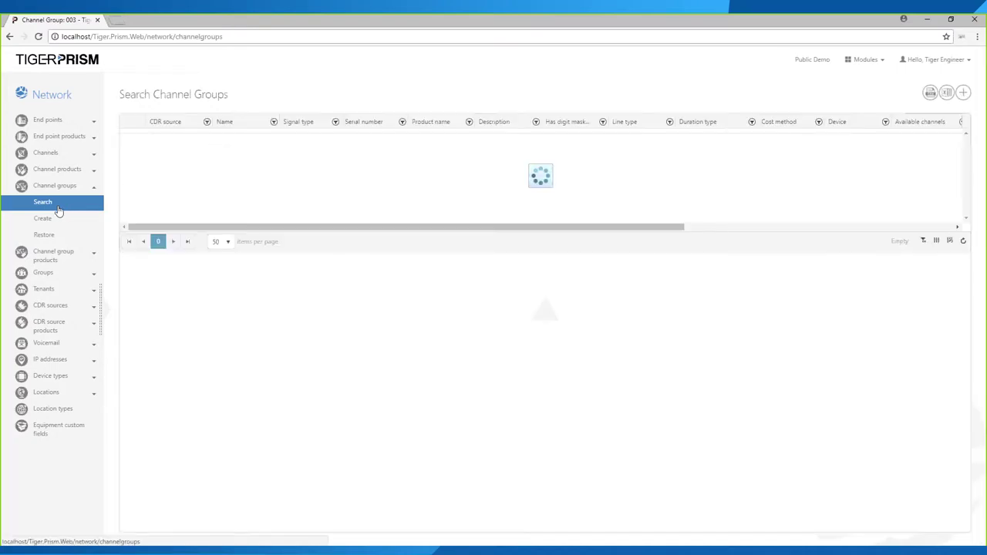
left_click_drag(437, 509, 678, 509)
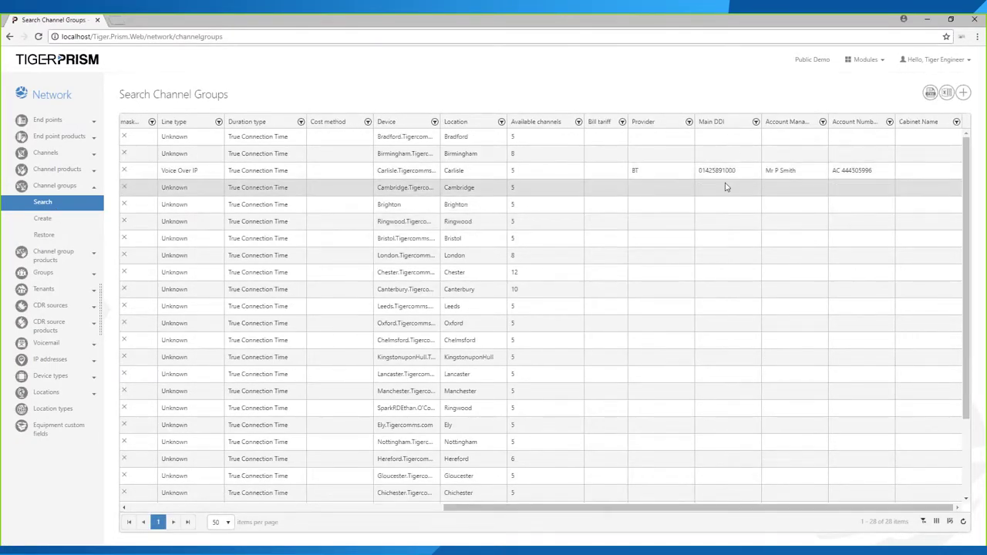
left_click(689, 123)
left_click(701, 167)
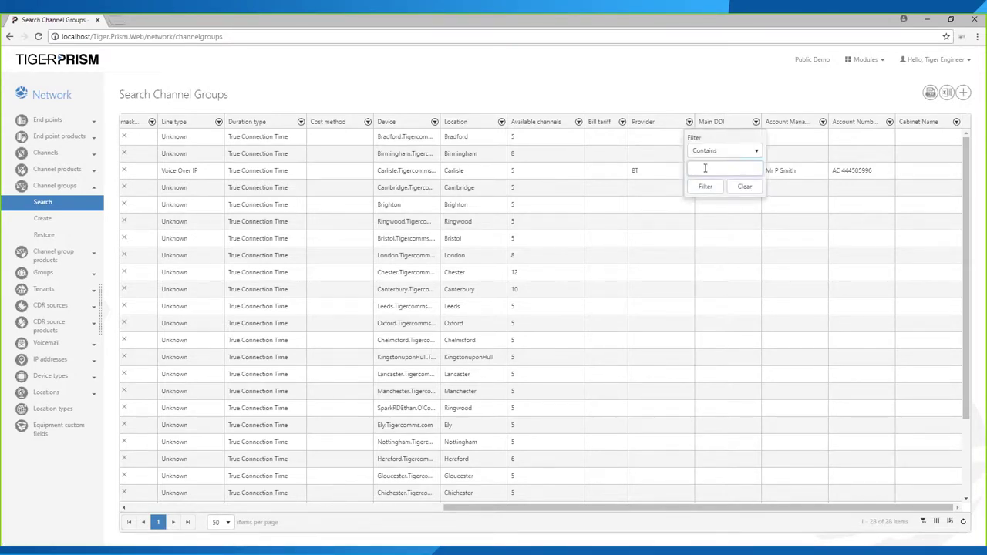
type("BT")
left_click(705, 186)
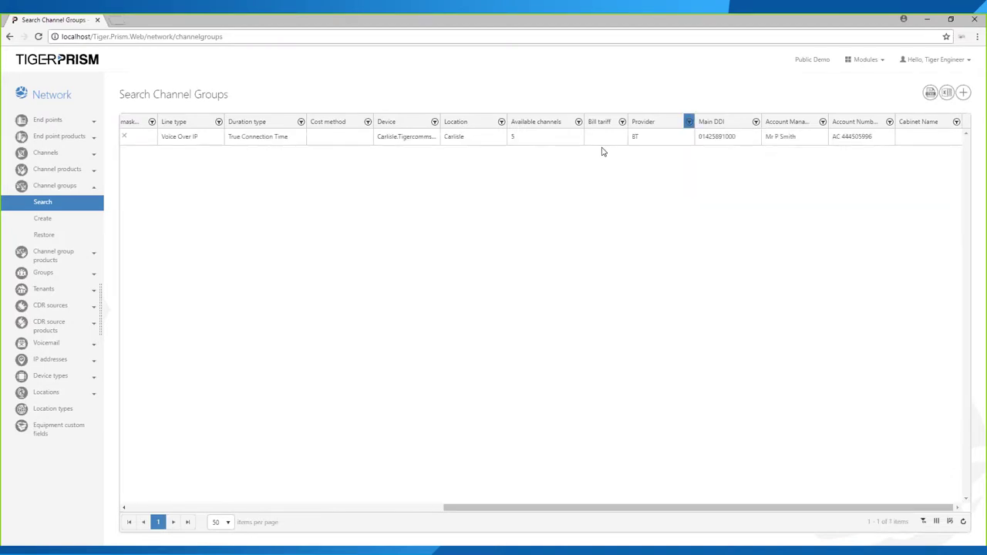
left_click(688, 124)
left_click(744, 188)
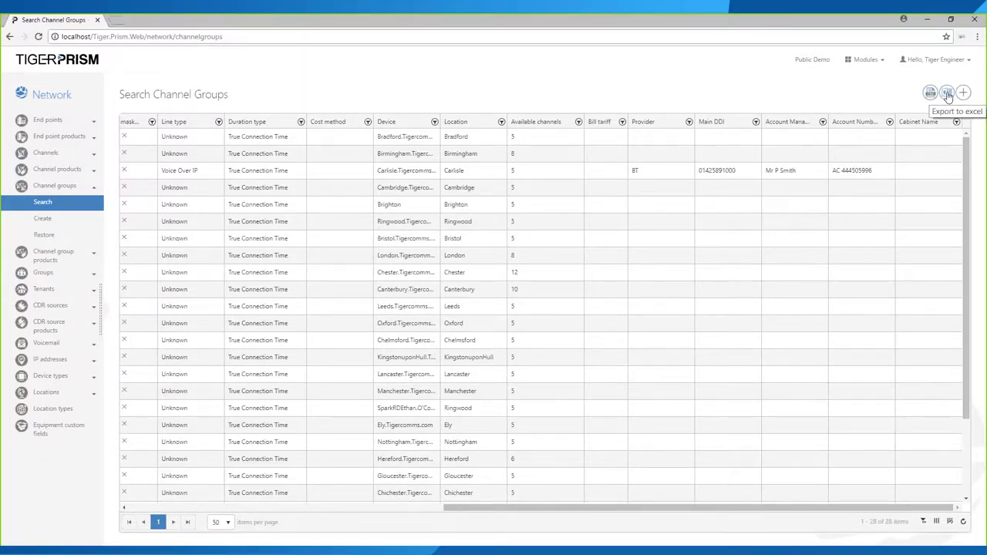
- Export the channel groups list to an .xlsx file and open it in Excel
left_click(948, 93)
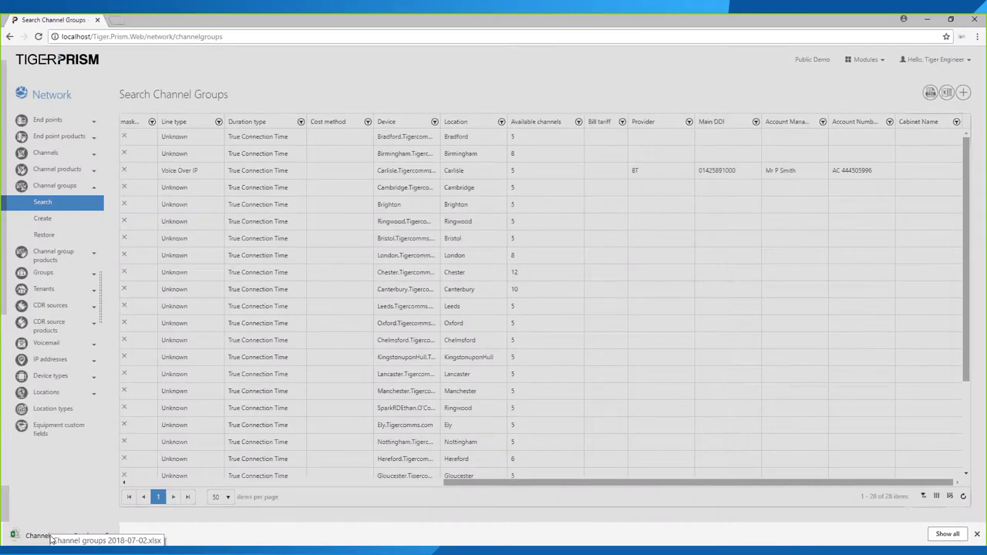
left_click(50, 537)
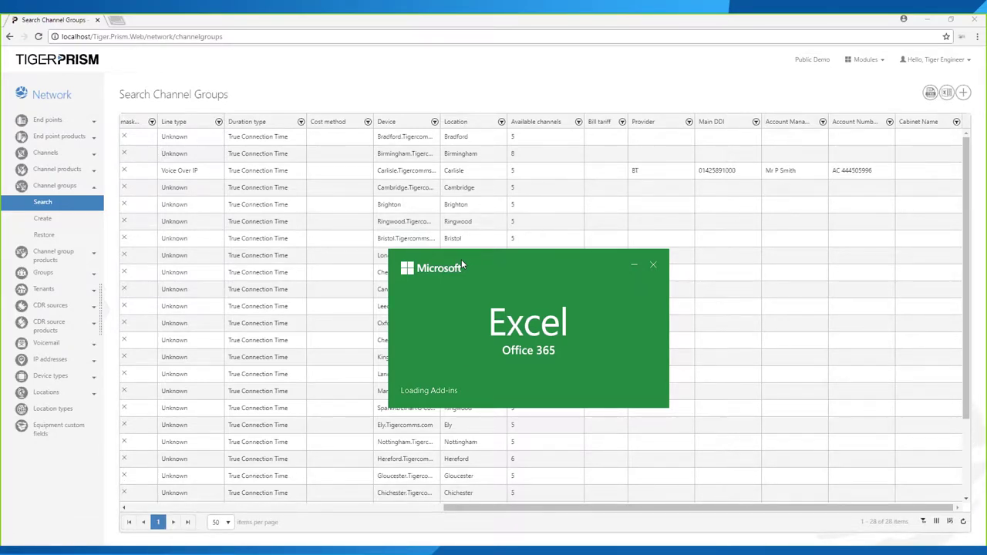
- Scroll across the exported 28-channel-group workbook in Excel, then close Excel to return to Tiger Prism
left_click(512, 306)
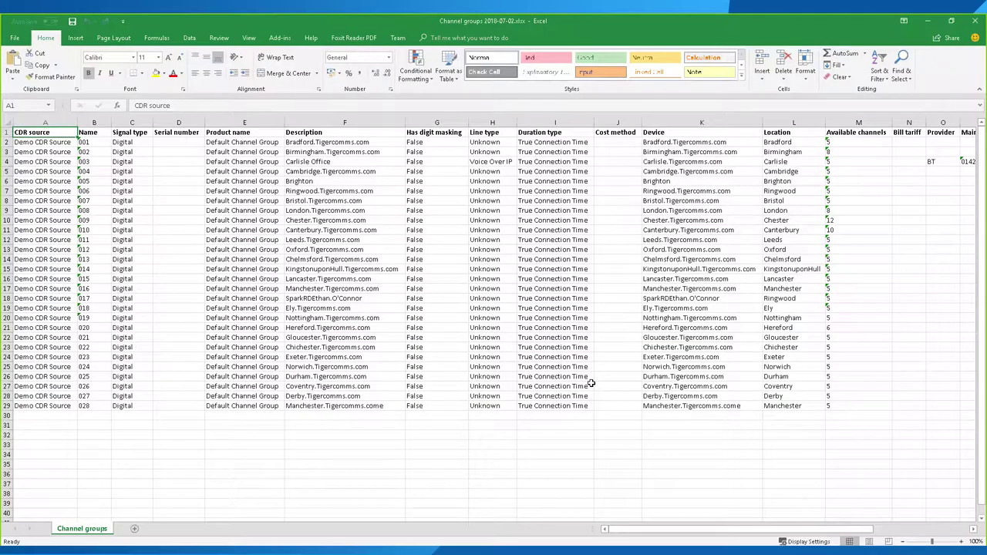
left_click_drag(790, 529, 593, 495)
left_click(977, 23)
left_click_drag(578, 508, 220, 513)
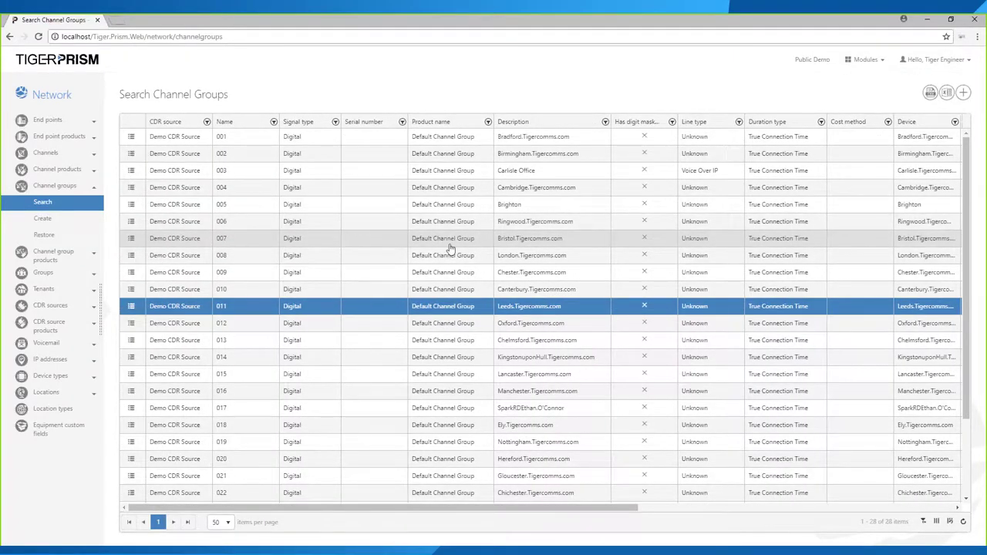
- Expand Network > Locations, start a new location and keep United Kingdom as the country
left_click(44, 393)
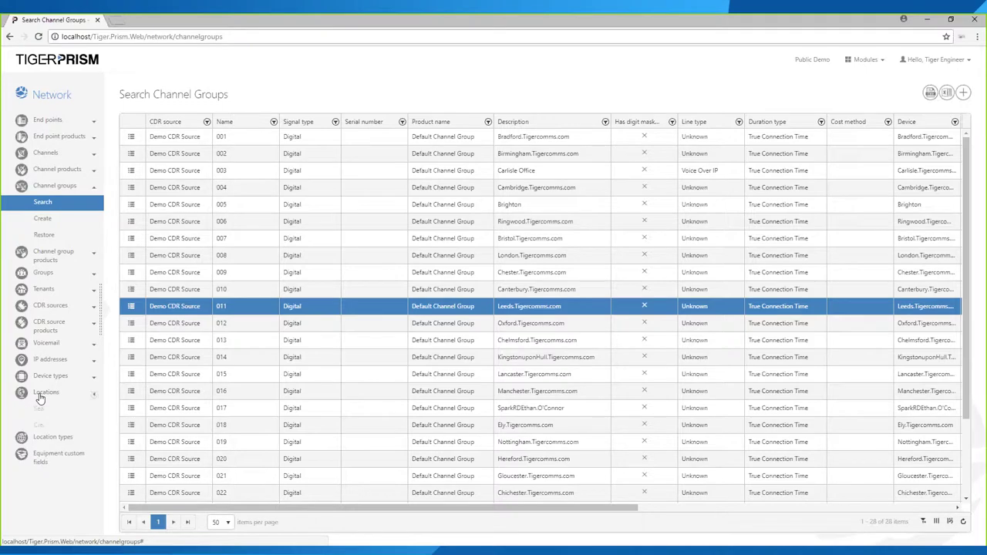
left_click(43, 409)
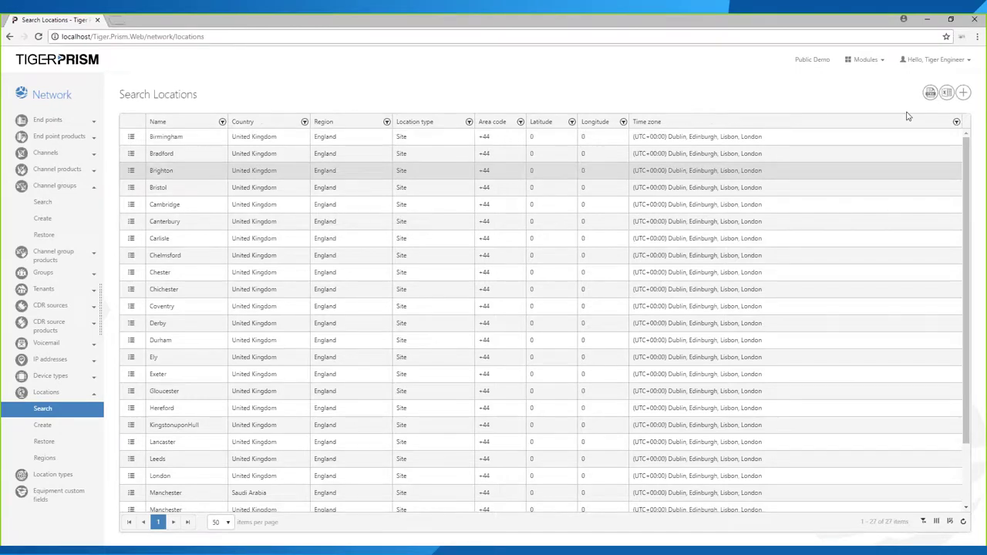
left_click(964, 93)
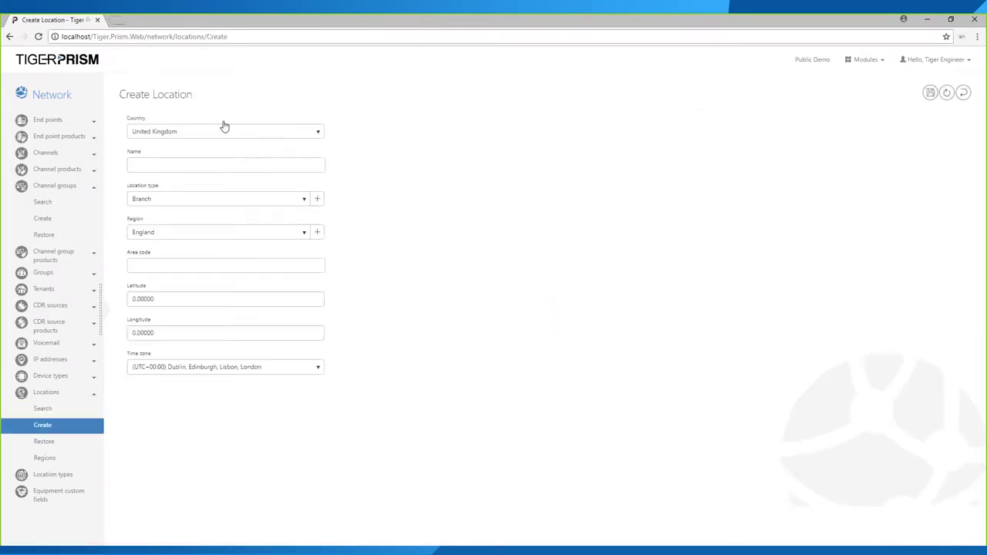
left_click(192, 134)
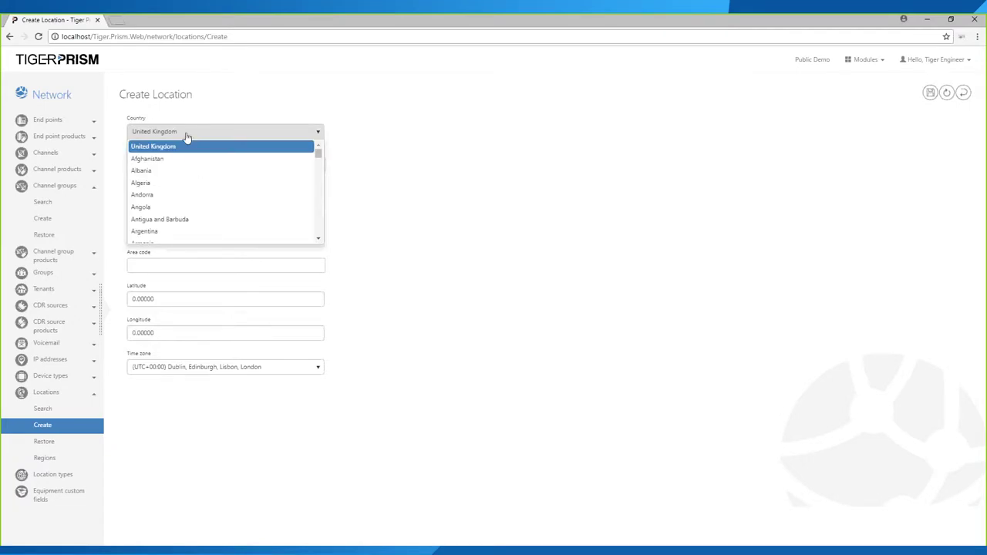
left_click(186, 136)
- Keep Branch as the location type, cancelling the new location type form
left_click(151, 163)
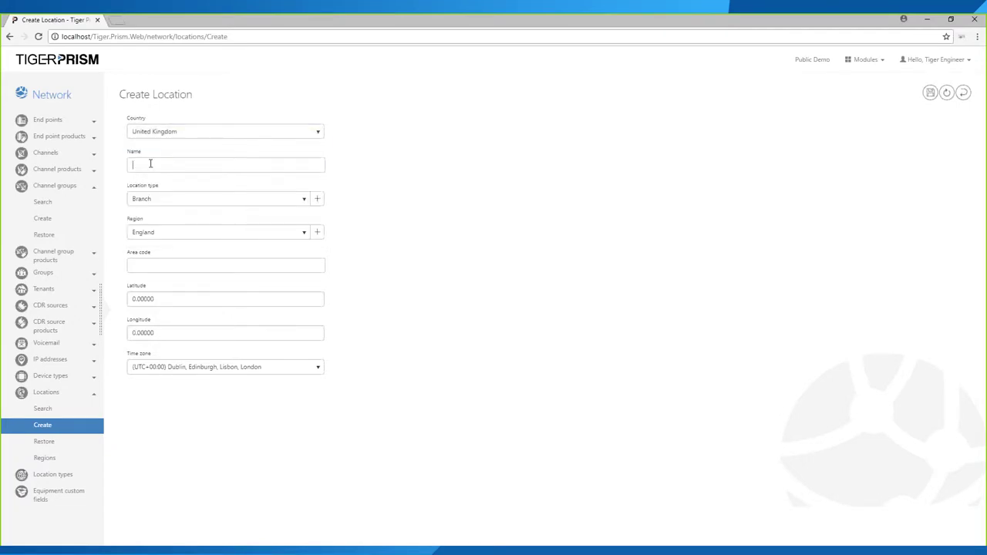
left_click(248, 205)
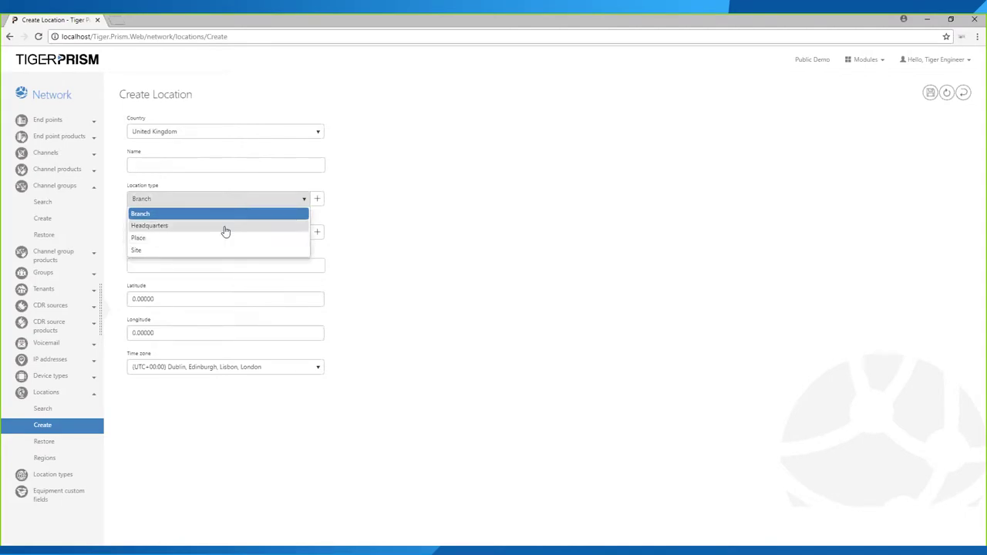
left_click(317, 199)
left_click(317, 199)
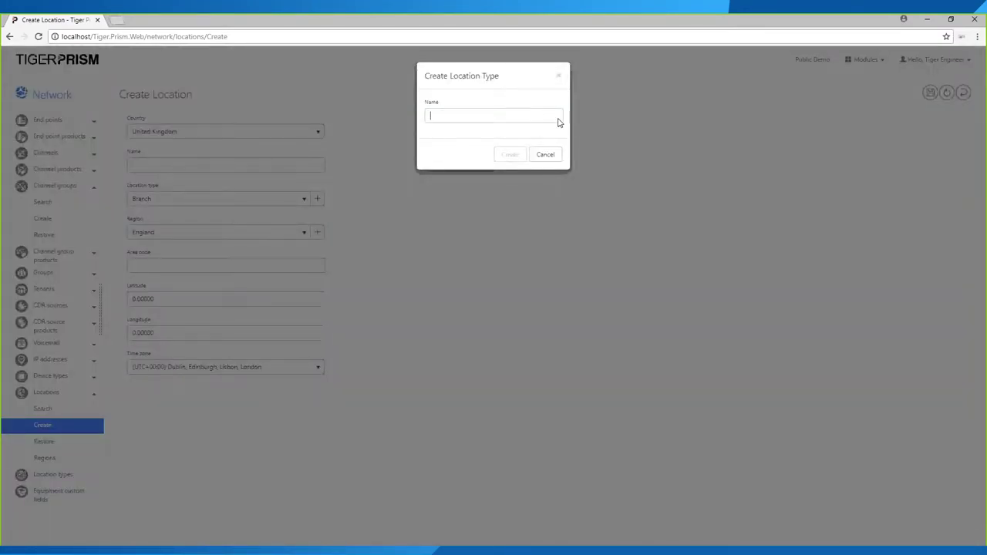
left_click(546, 154)
- Leave England as the region, cancelling the new region form, and select the Area code field
left_click(231, 232)
left_click(316, 232)
left_click(546, 154)
left_click(174, 267)
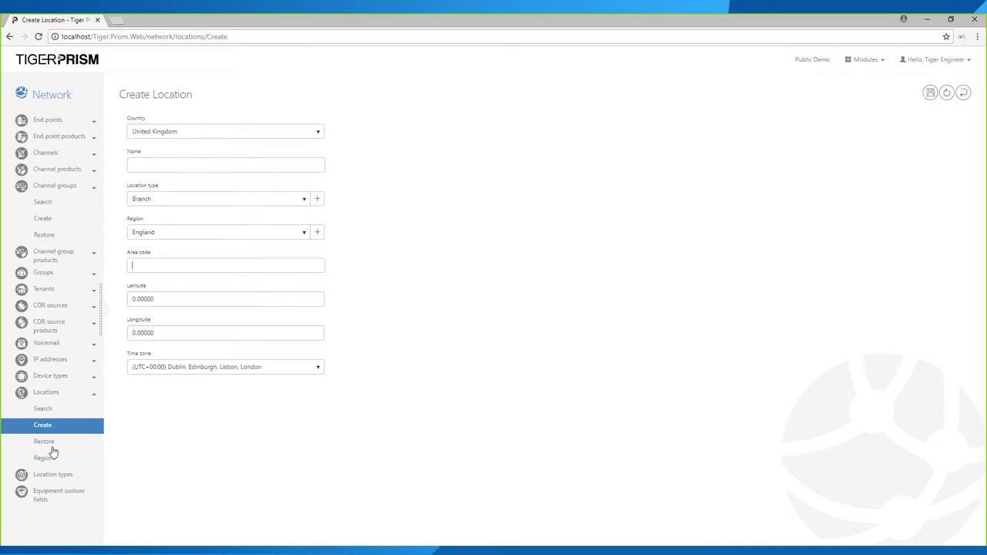
left_click(43, 202)
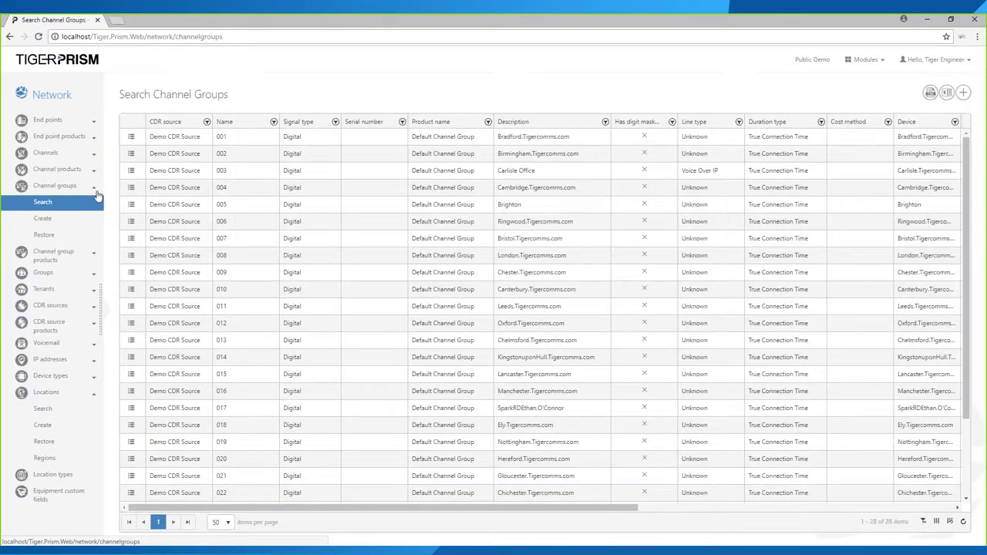
- Check channel group 004's Country United Kingdom, Location Cambridge and Region England, then show the modules list
left_click(132, 190)
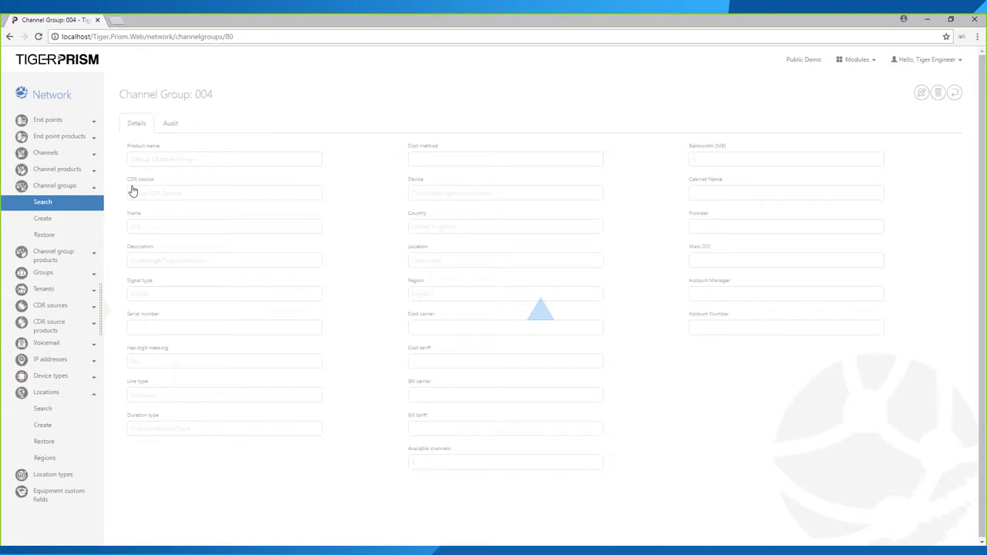
left_click_drag(460, 293, 413, 227)
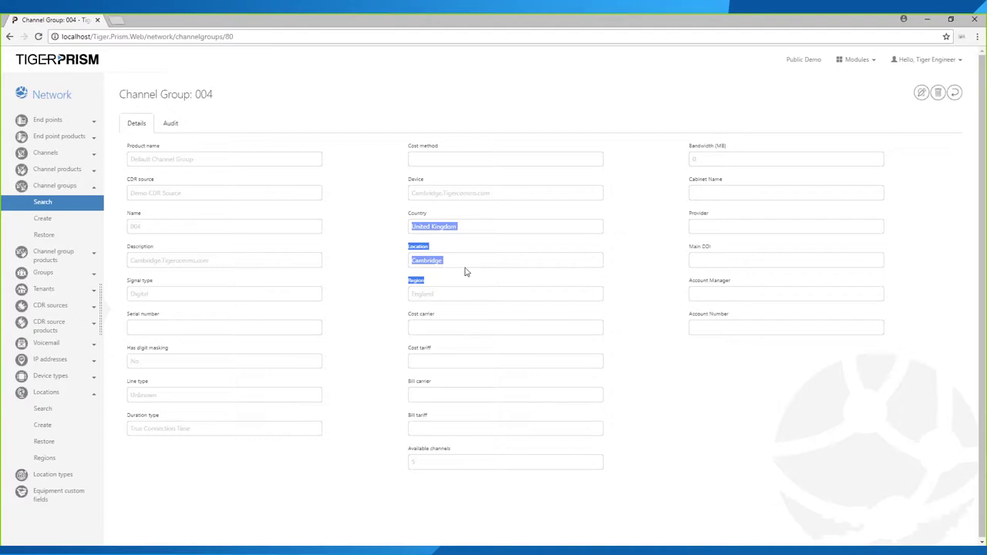
left_click(60, 187)
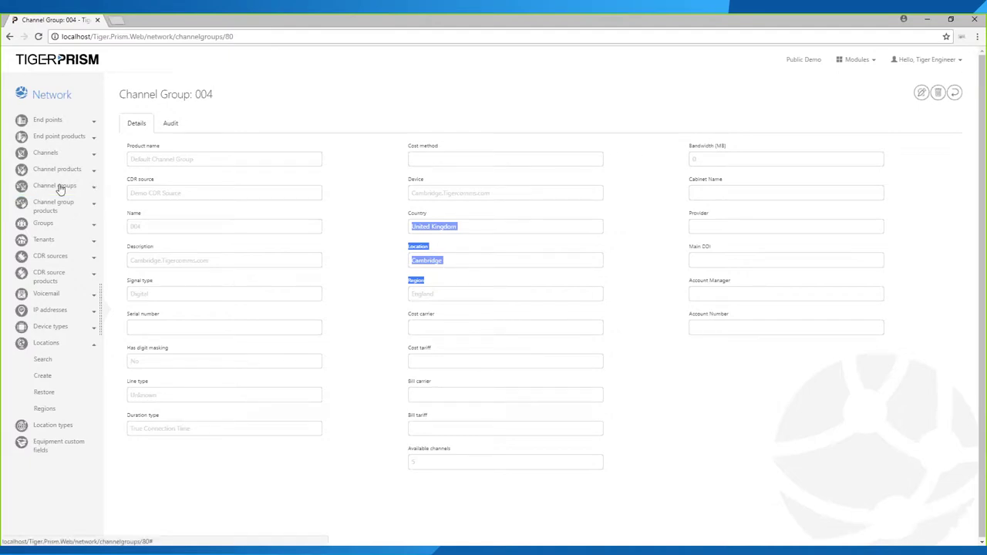
left_click(56, 344)
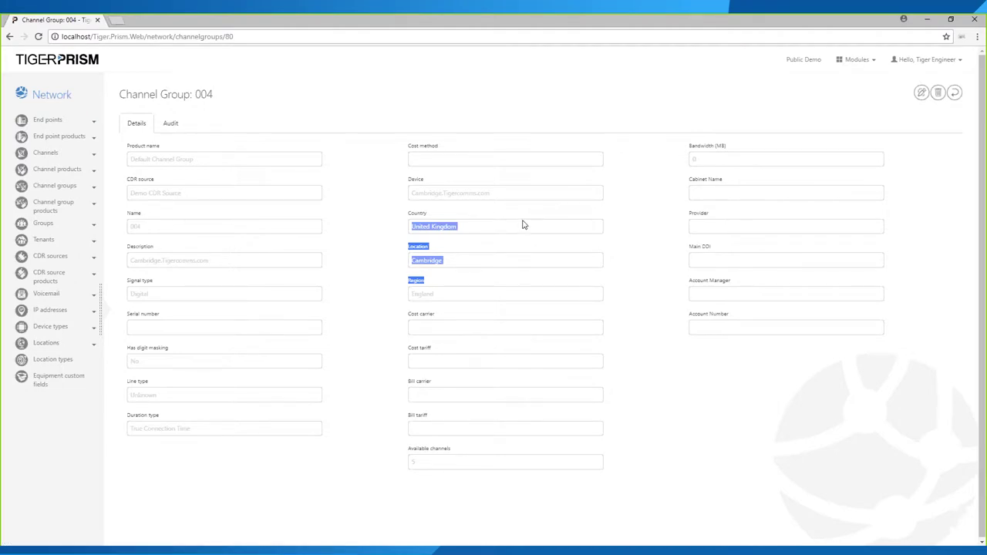
left_click(486, 216)
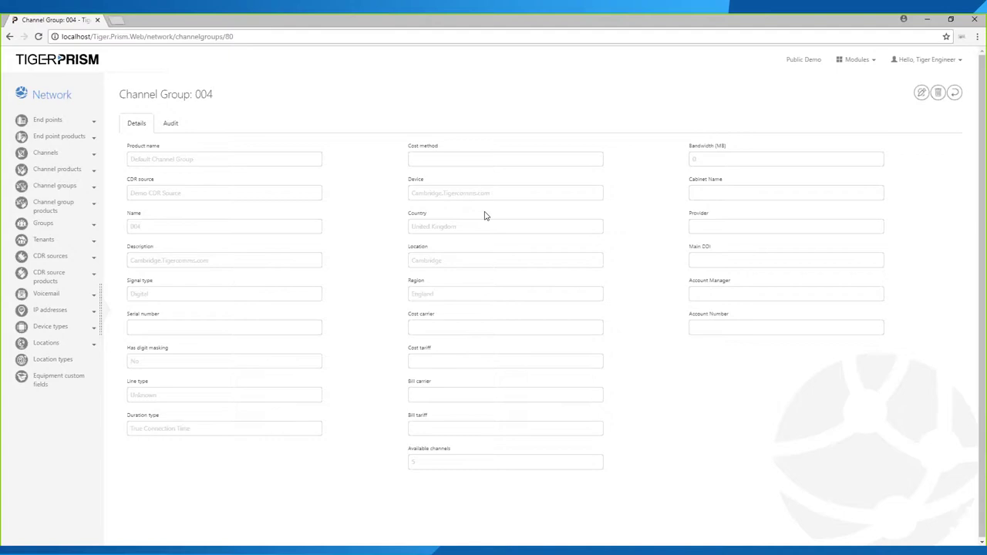
left_click(856, 69)
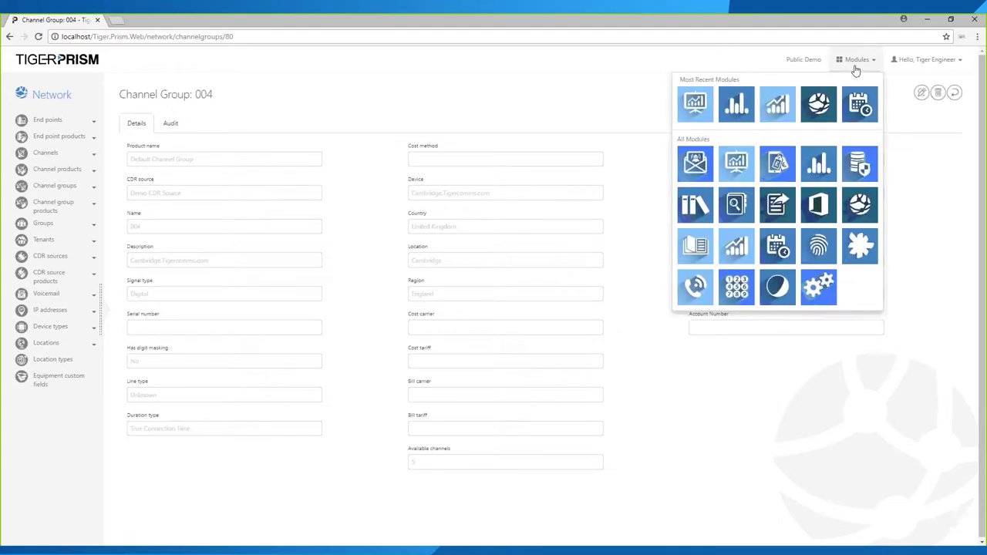
- Run the Analytics Cube seizures search for January 2018
left_click(696, 103)
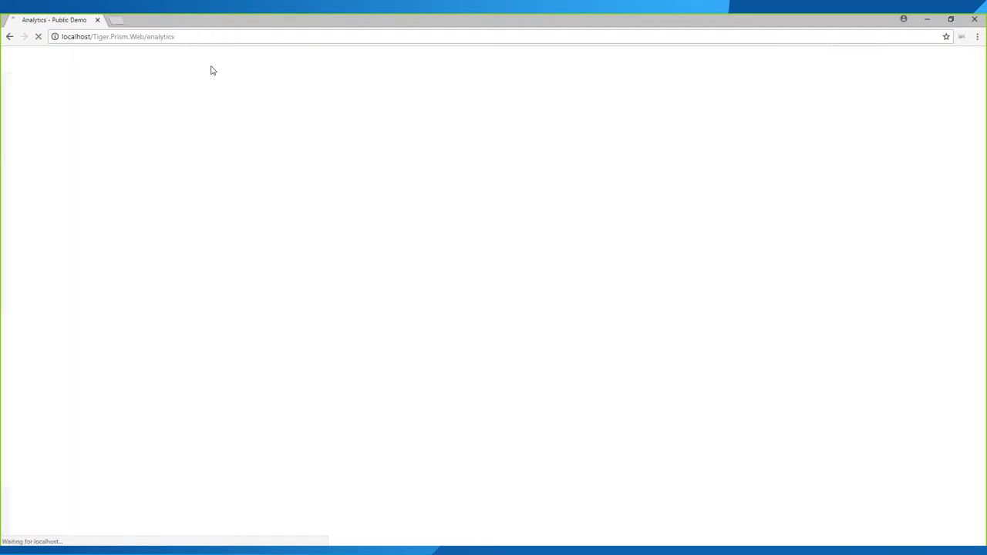
left_click(60, 122)
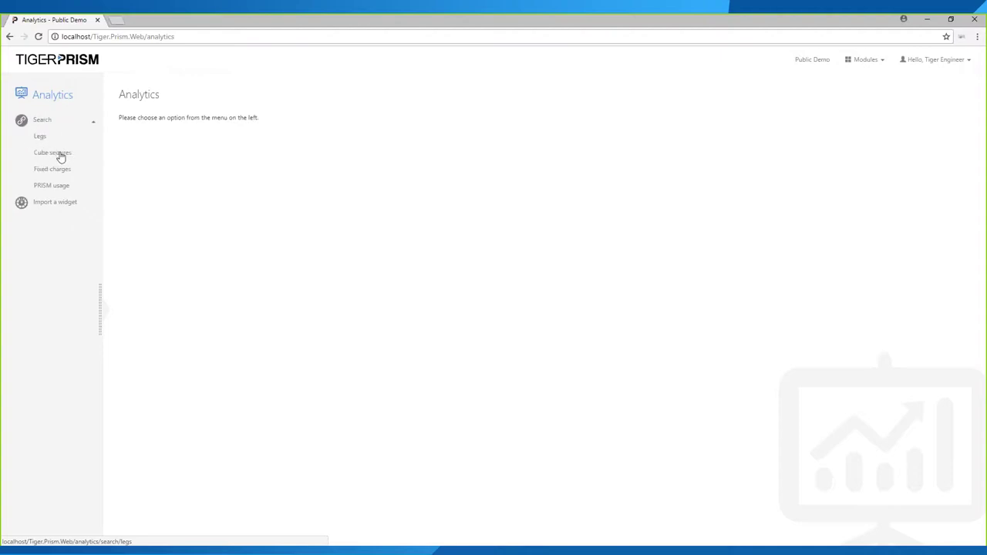
left_click(59, 157)
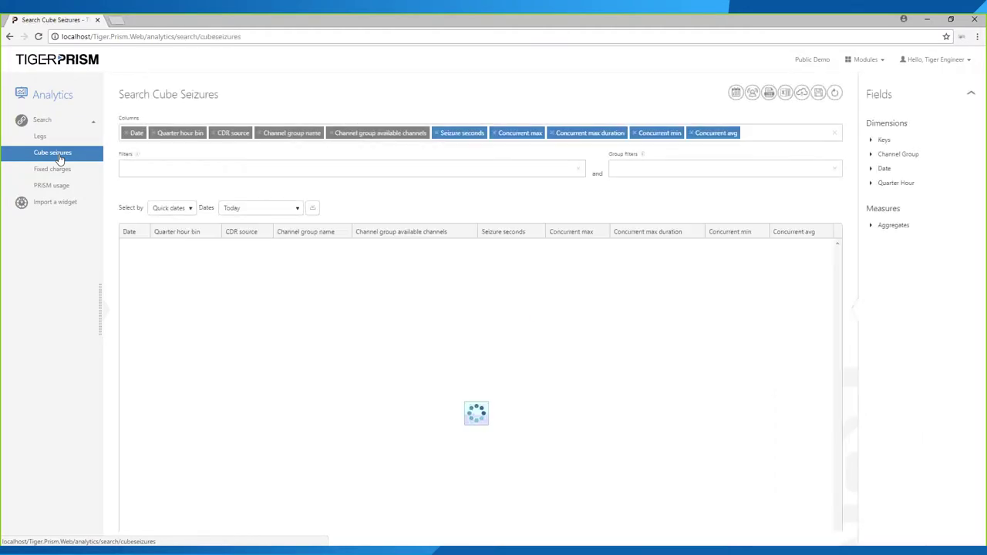
left_click(271, 209)
scroll(272, 286, "down", 3)
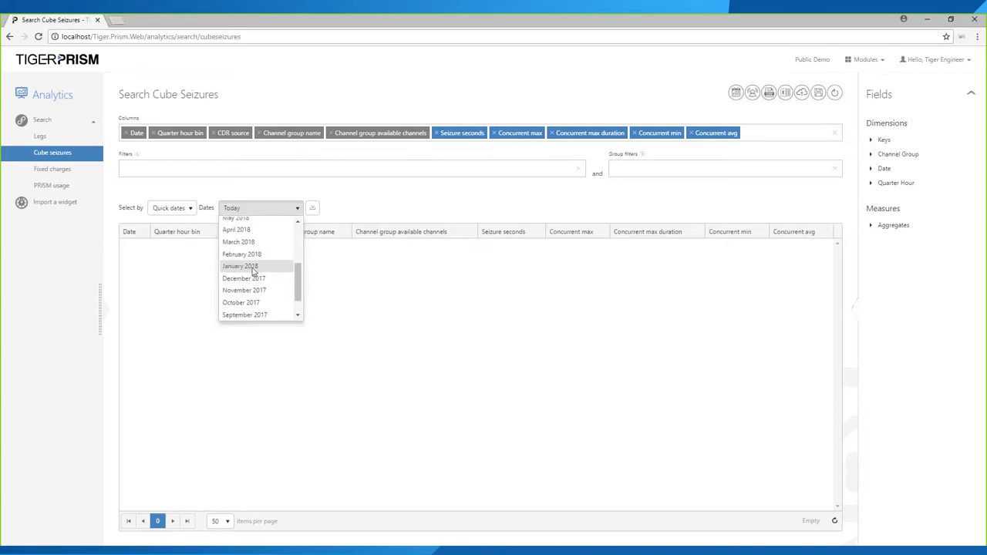
left_click(254, 269)
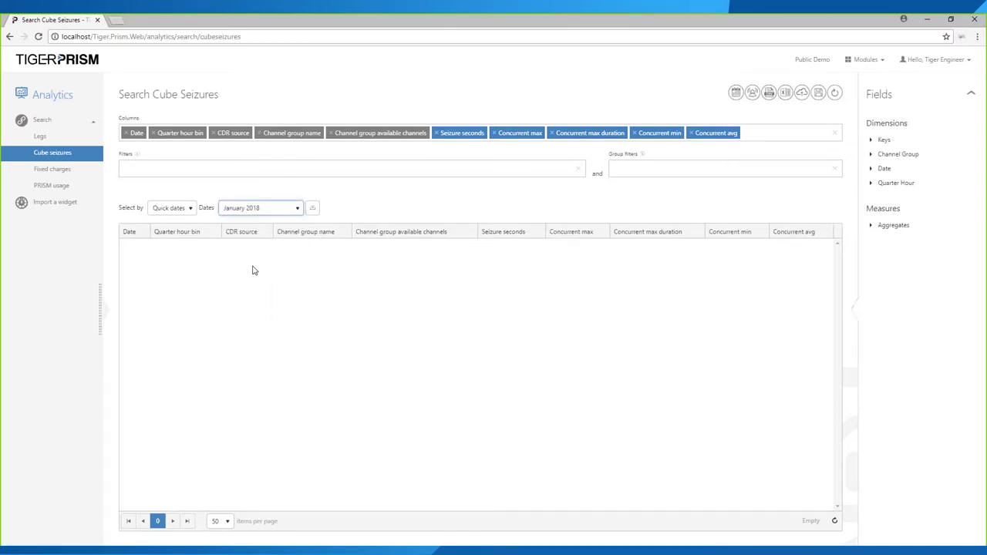
left_click(312, 209)
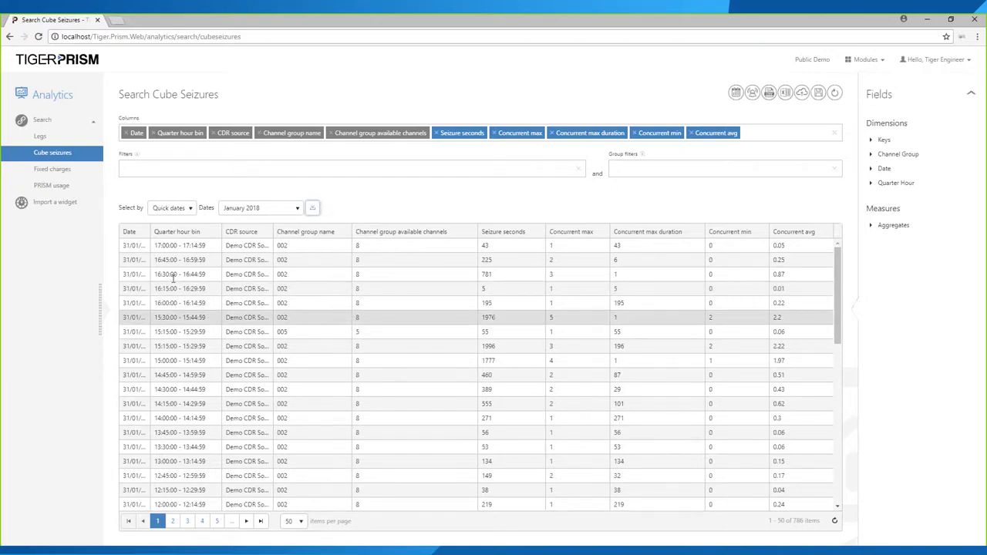
- Collapse the sidebar and widen the Date and CDR source columns of the seizure grid
left_click(106, 316)
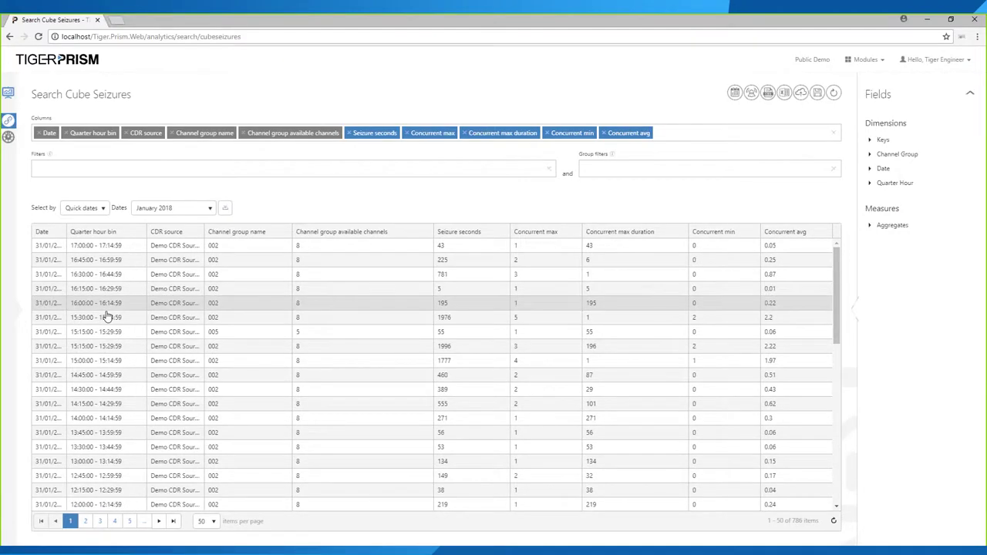
double_click(73, 232)
left_click_drag(73, 232, 34, 245)
left_click_drag(159, 245, 106, 246)
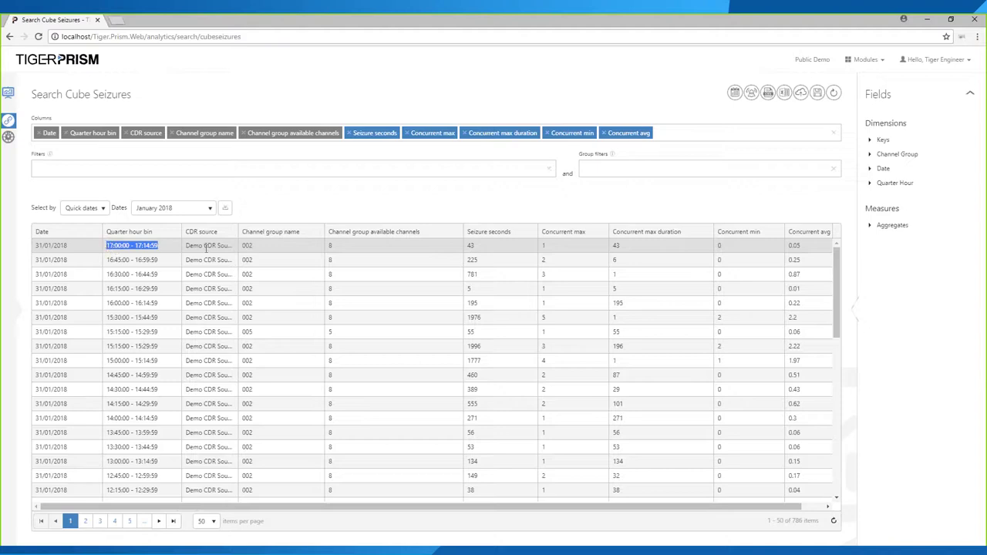
left_click_drag(239, 231, 259, 252)
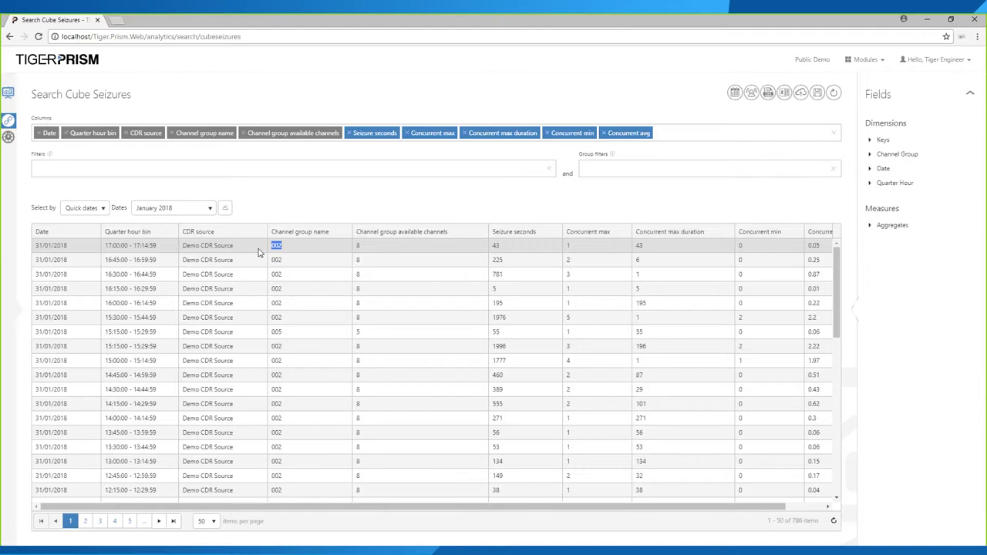
left_click_drag(364, 247, 356, 245)
- Inspect the first row's 43 seizure seconds and max duration, and the 1976-second row's concurrent min 2
left_click(500, 246)
double_click(497, 245)
left_click(569, 243)
double_click(639, 246)
left_click(565, 323)
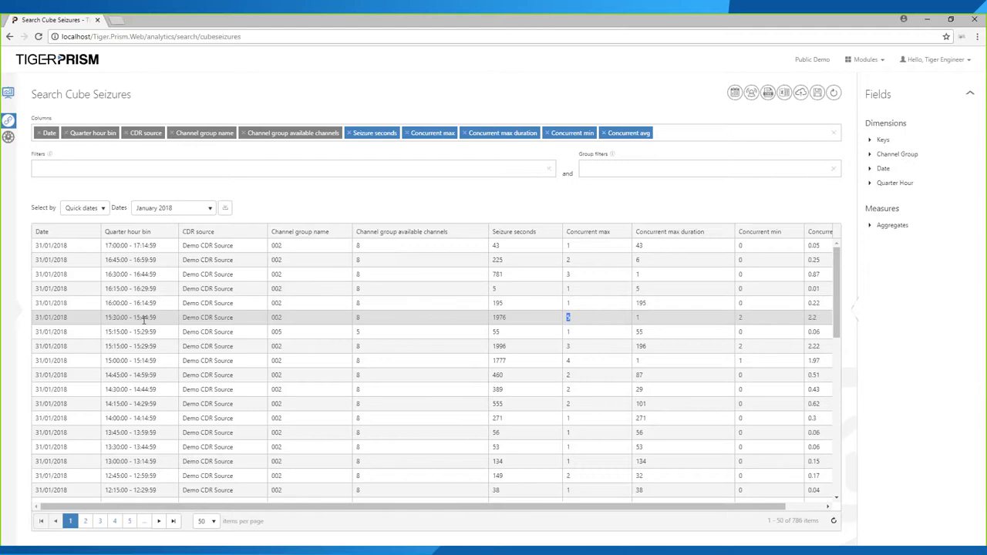
double_click(650, 323)
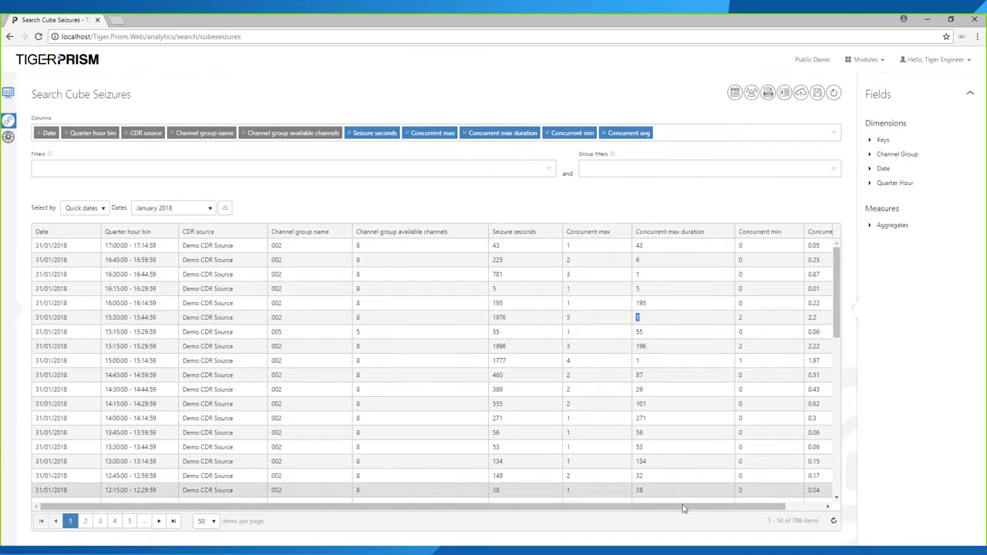
left_click_drag(683, 507, 748, 468)
left_click(707, 324)
double_click(701, 320)
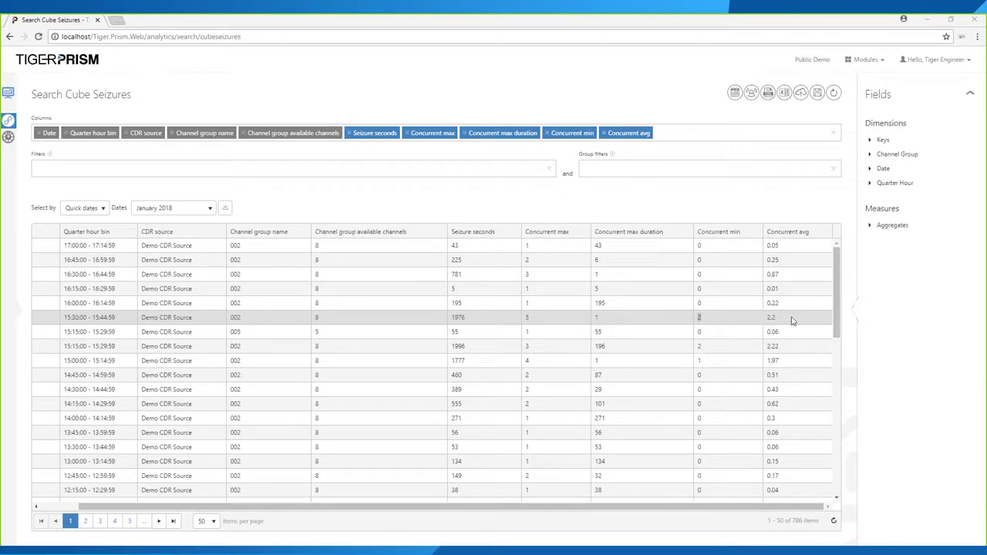
left_click_drag(345, 509, 306, 509)
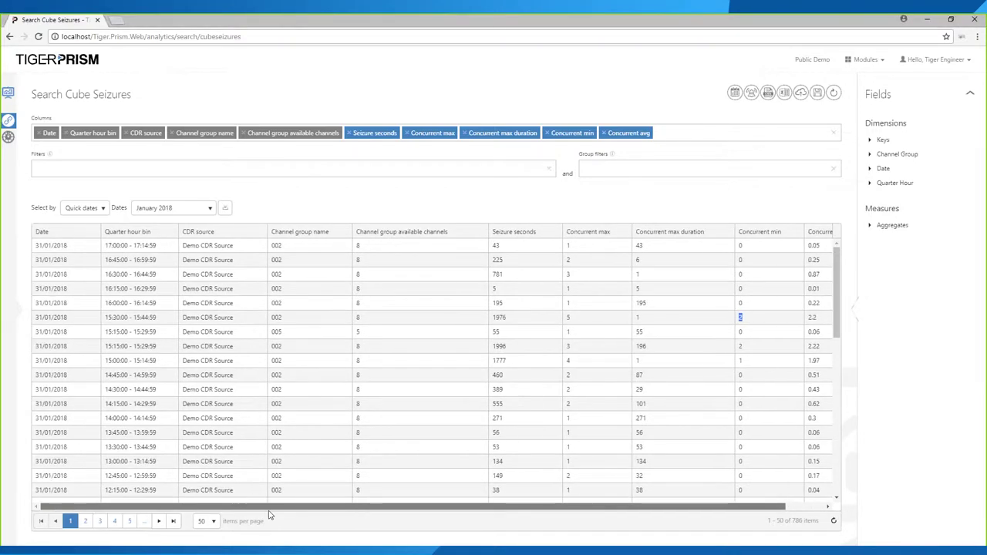
- Sort by Concurrent max descending; top row is group 002 with max 8, duration 6, min 3, avg 4.01
left_click(586, 232)
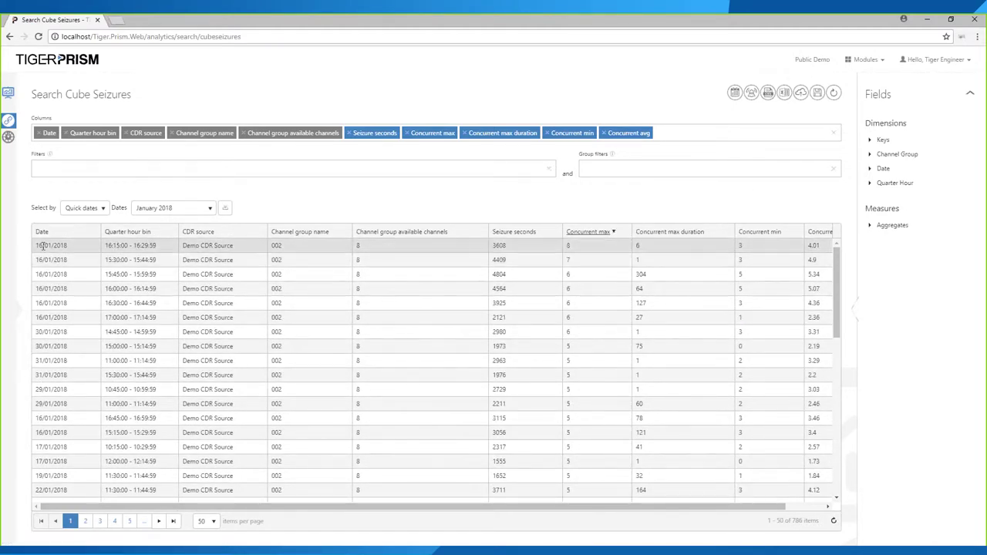
double_click(568, 246)
double_click(277, 245)
double_click(560, 250)
double_click(638, 249)
left_click(748, 248)
double_click(740, 245)
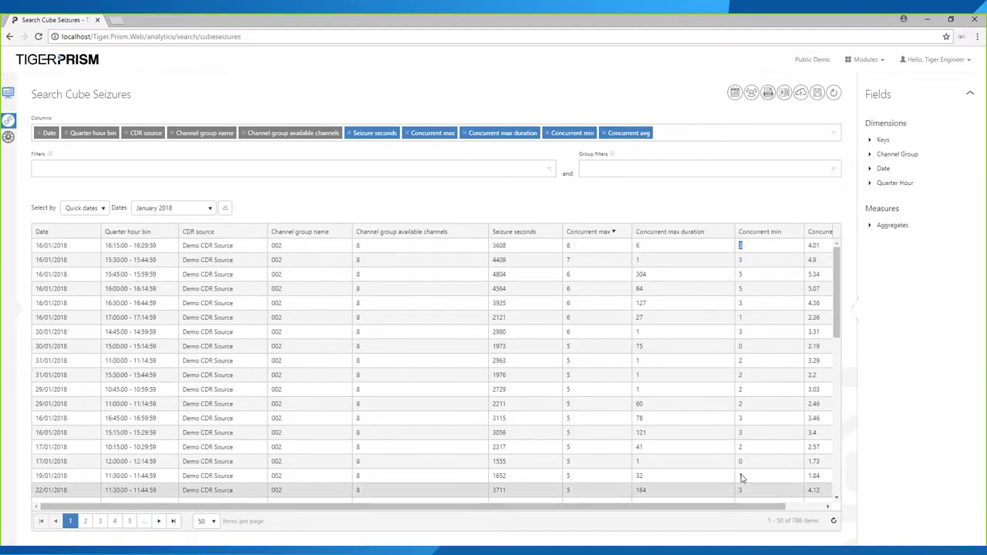
left_click_drag(733, 509, 770, 506)
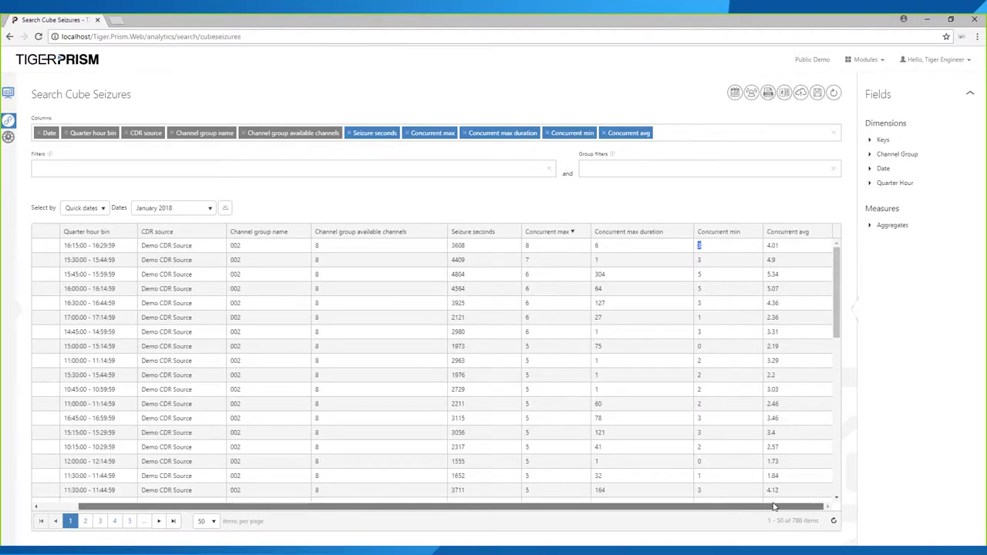
double_click(773, 245)
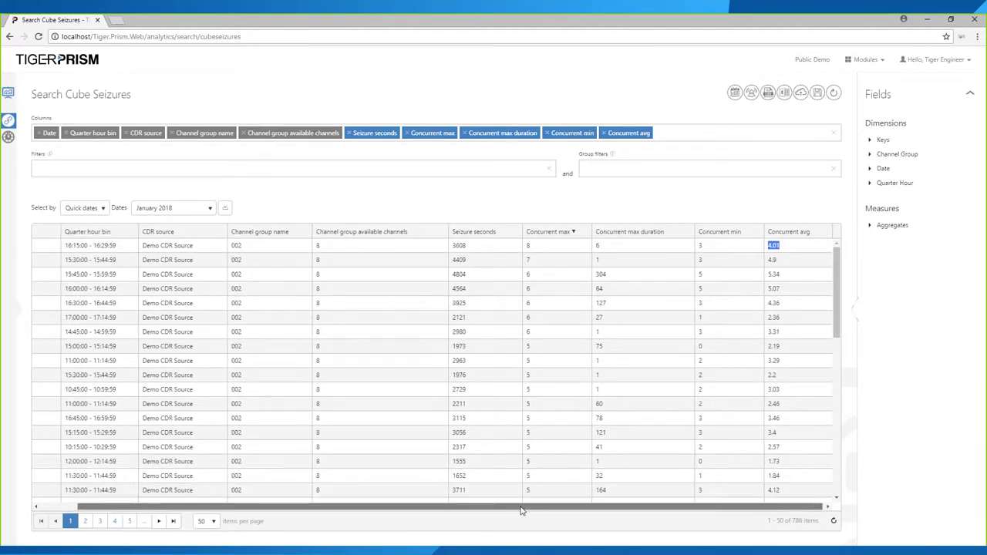
- Add Channel group name to the search as a filter
left_click_drag(473, 508, 434, 509)
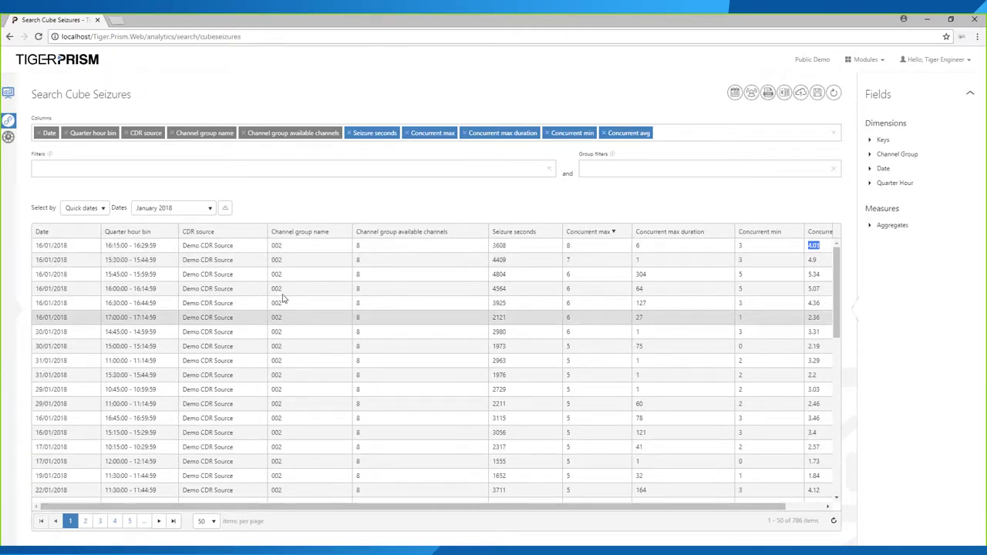
scroll(314, 310, "down", 1)
scroll(318, 312, "down", 4)
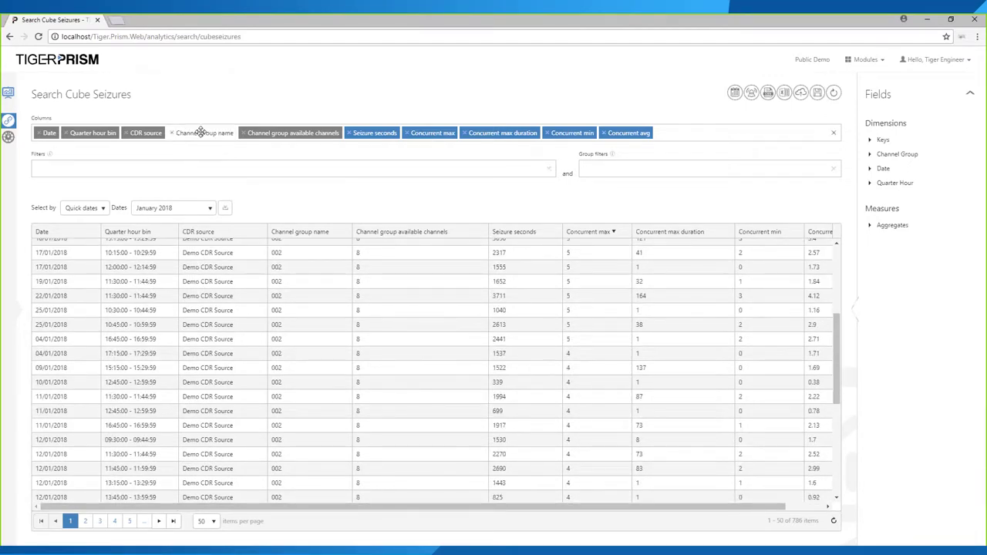
left_click_drag(194, 132, 50, 171)
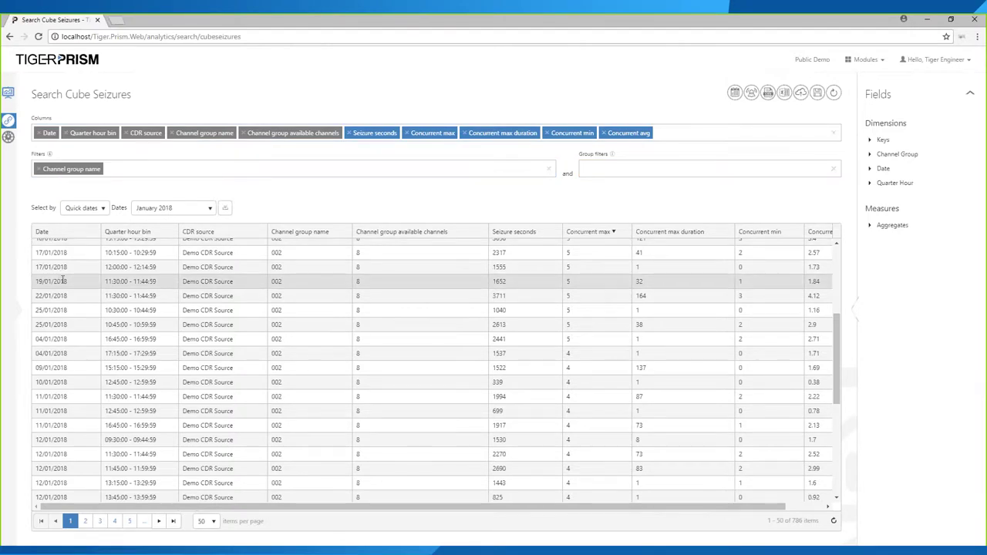
- Filter the seizures by Channel group name '00' and apply it
left_click(68, 169)
left_click(47, 217)
type("00")
left_click(226, 209)
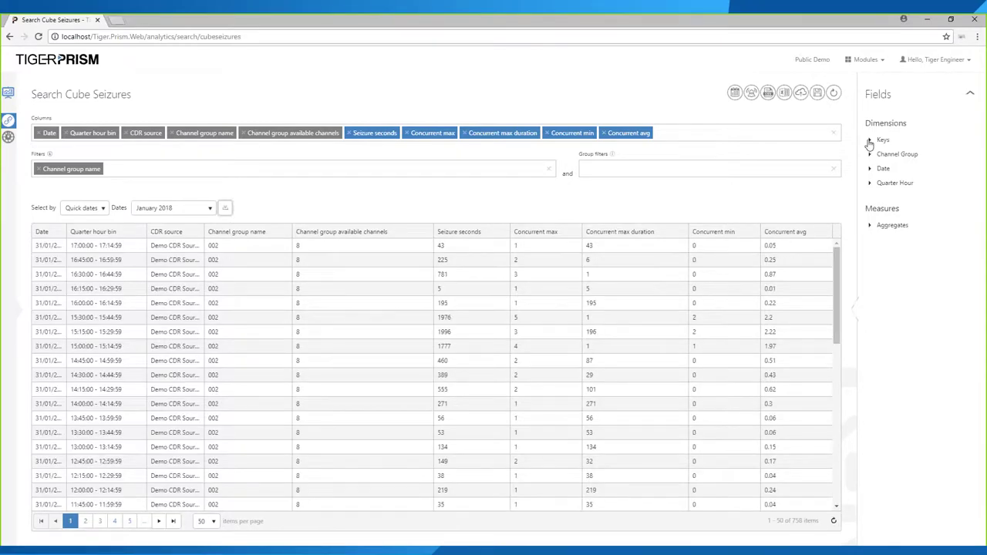
- Browse the Date fields for a weekday column, discard the unfinished 'day' search, and rerun the search
left_click(870, 141)
left_click(871, 198)
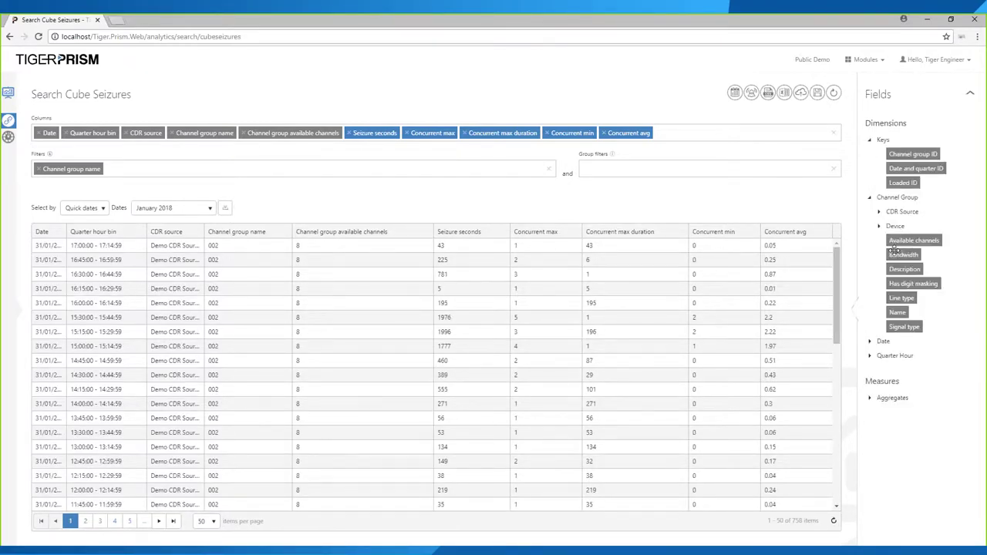
left_click(879, 213)
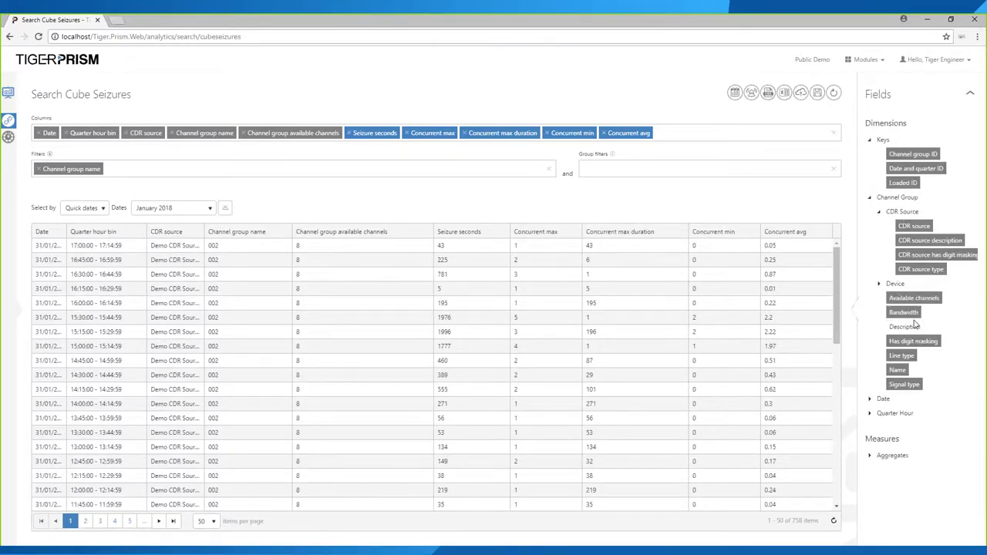
left_click(883, 399)
scroll(887, 401, "down", 3)
left_click_drag(887, 438, 875, 448)
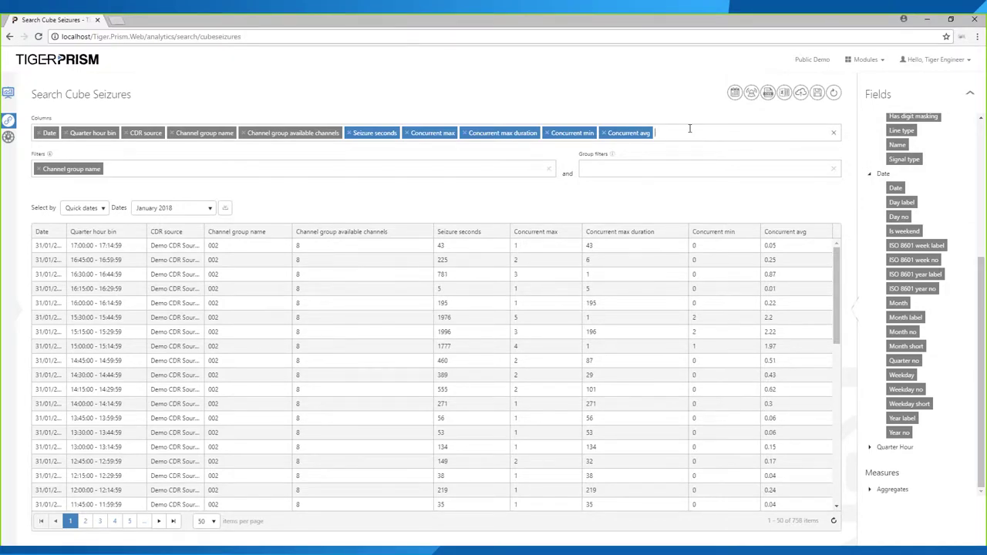
type("y")
key("Escape")
left_click(224, 208)
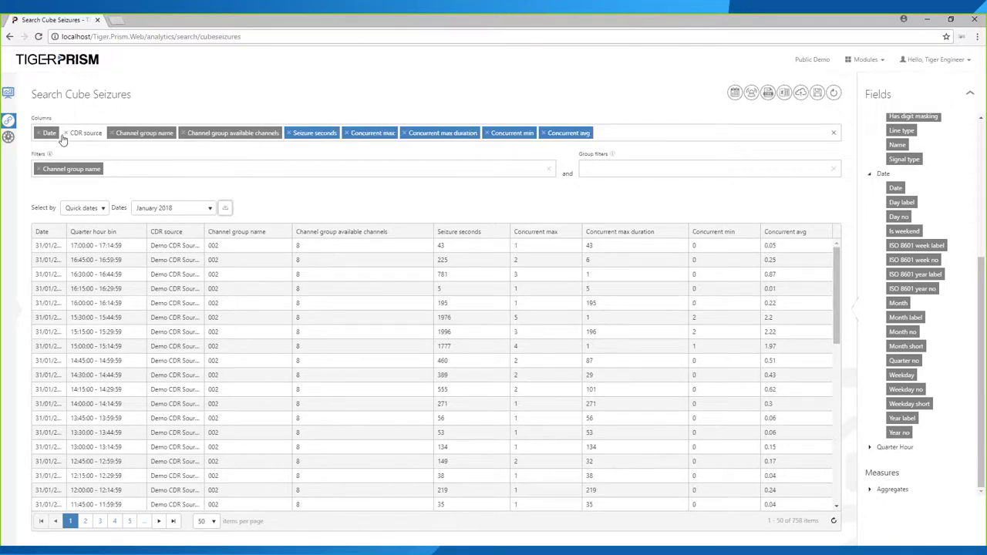
- Drop the Quarter hour bin column and aggregate Seizure seconds and Concurrent max as Maximum
left_click(66, 134)
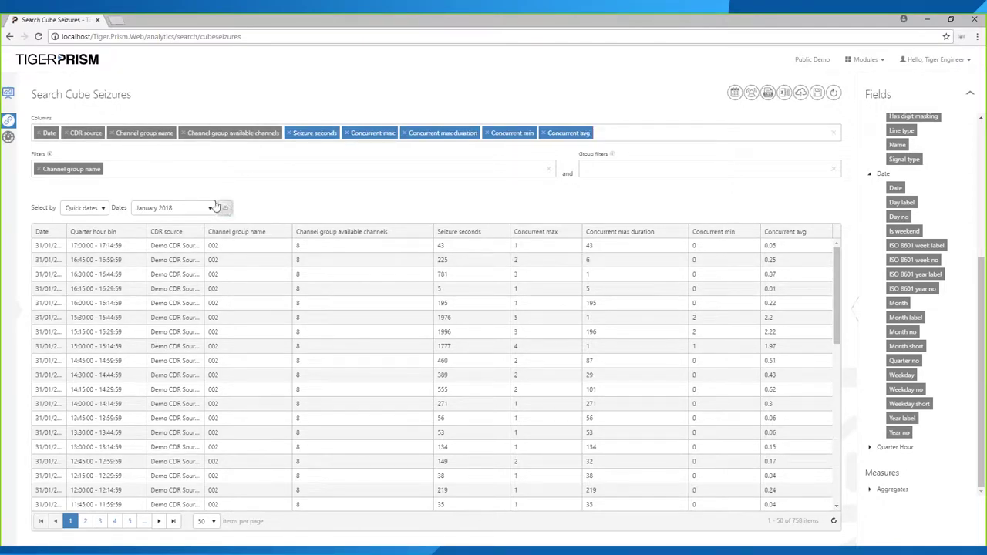
left_click(308, 134)
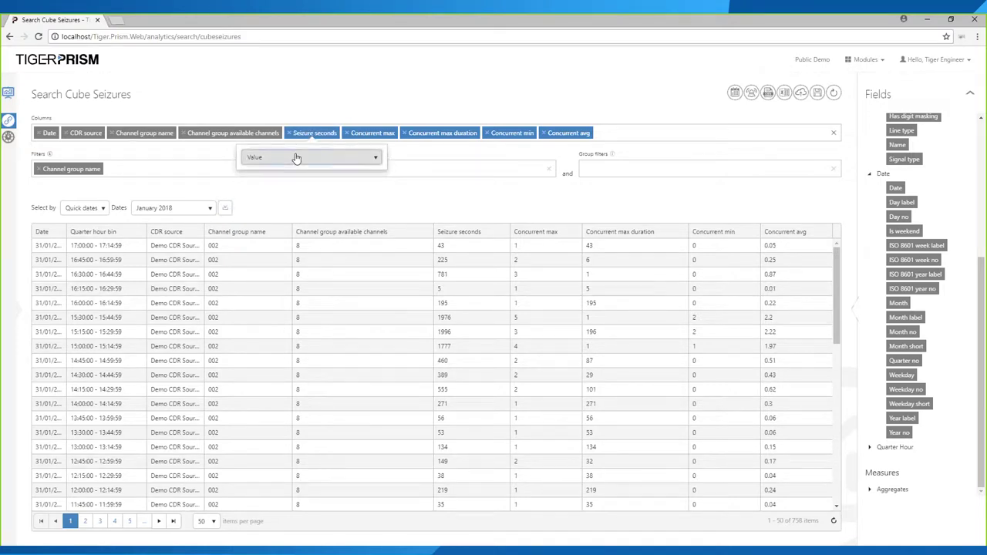
left_click(296, 158)
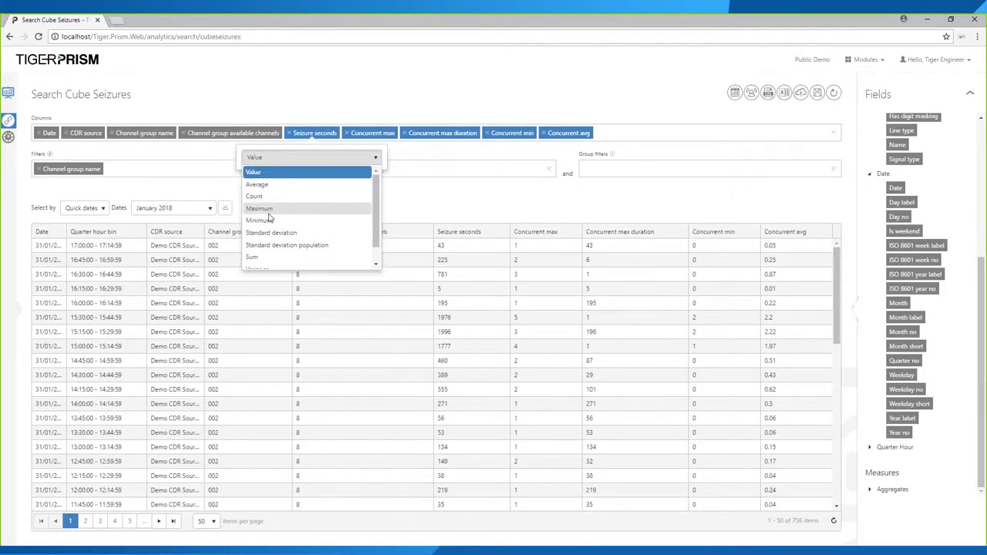
left_click(266, 209)
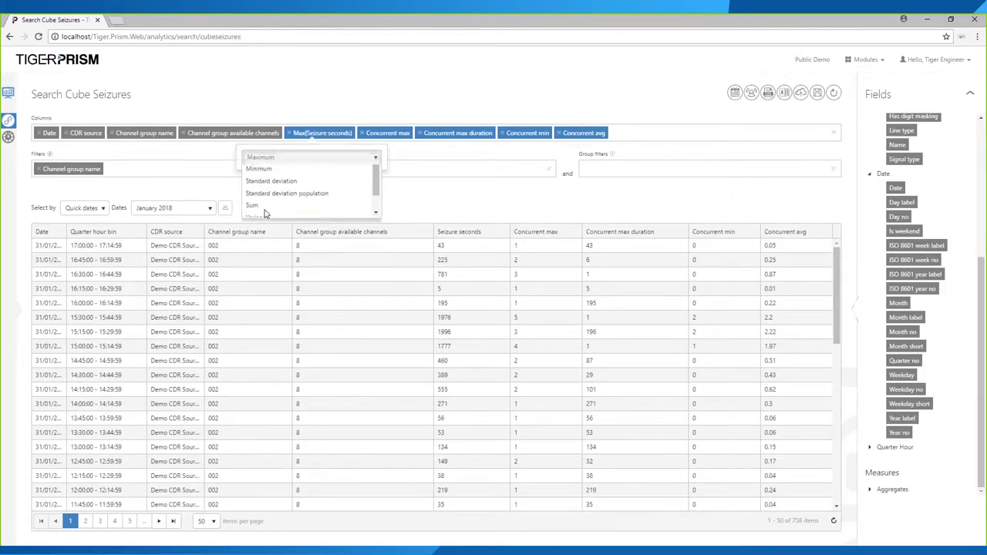
left_click(376, 132)
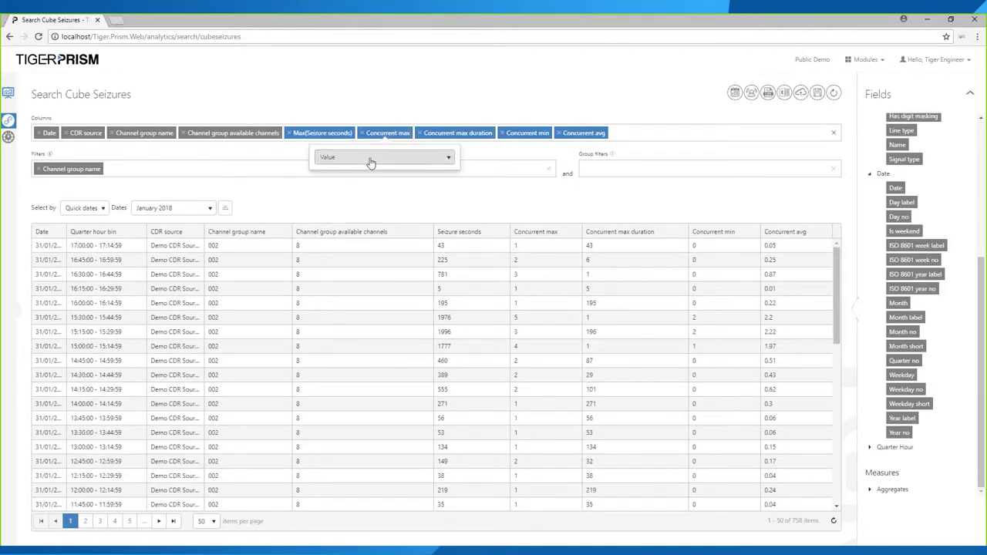
left_click(371, 162)
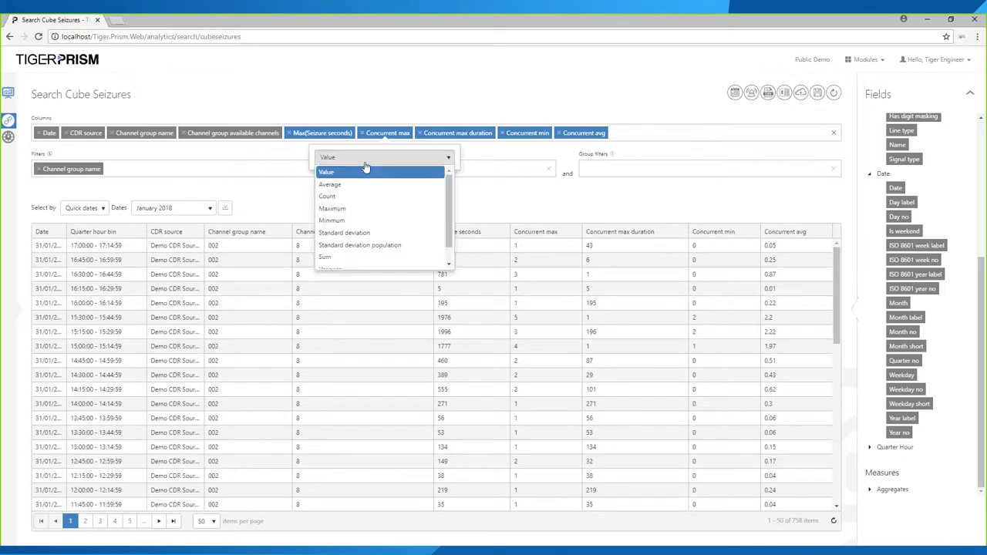
left_click(345, 214)
left_click(472, 133)
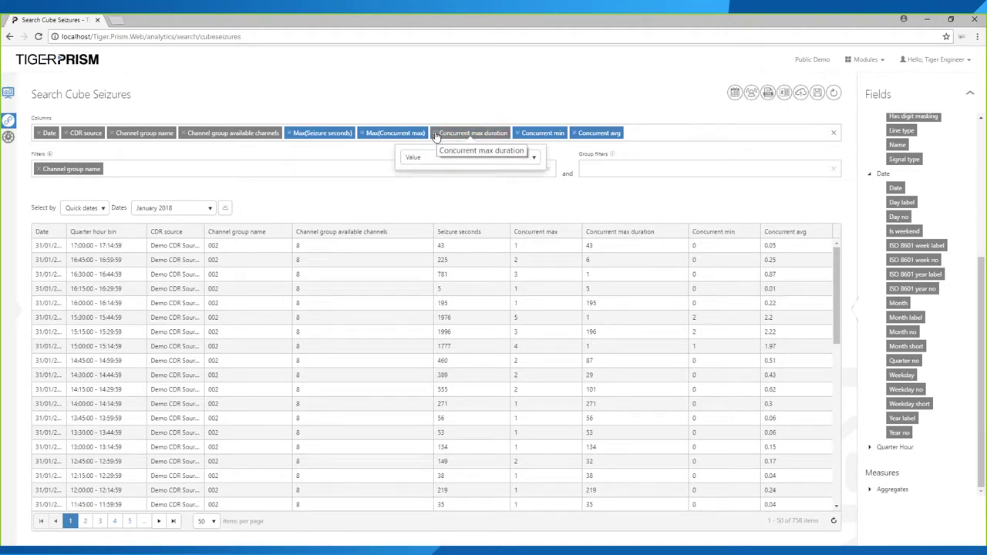
- Remove the Concurrent max duration, min and avg measures and rerun the search
left_click(436, 136)
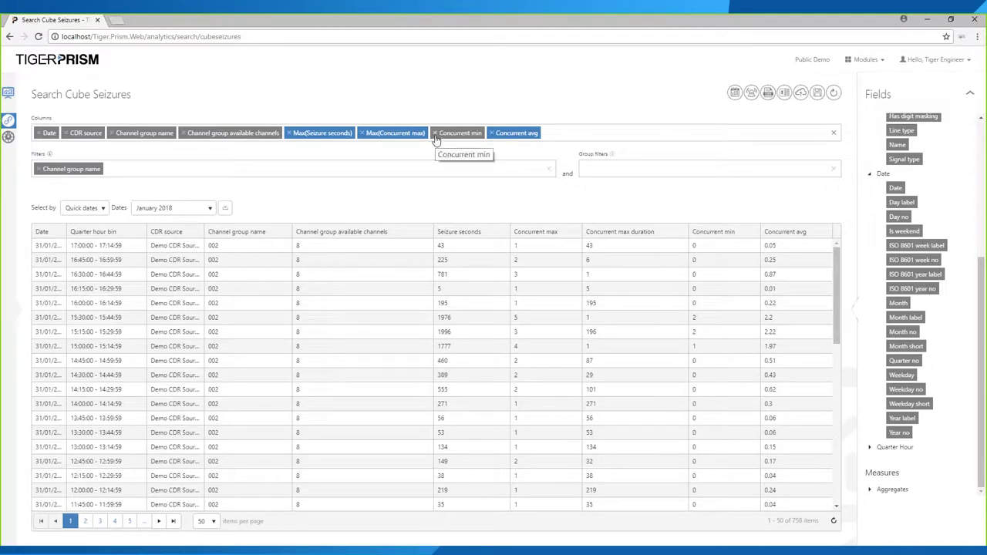
left_click(435, 135)
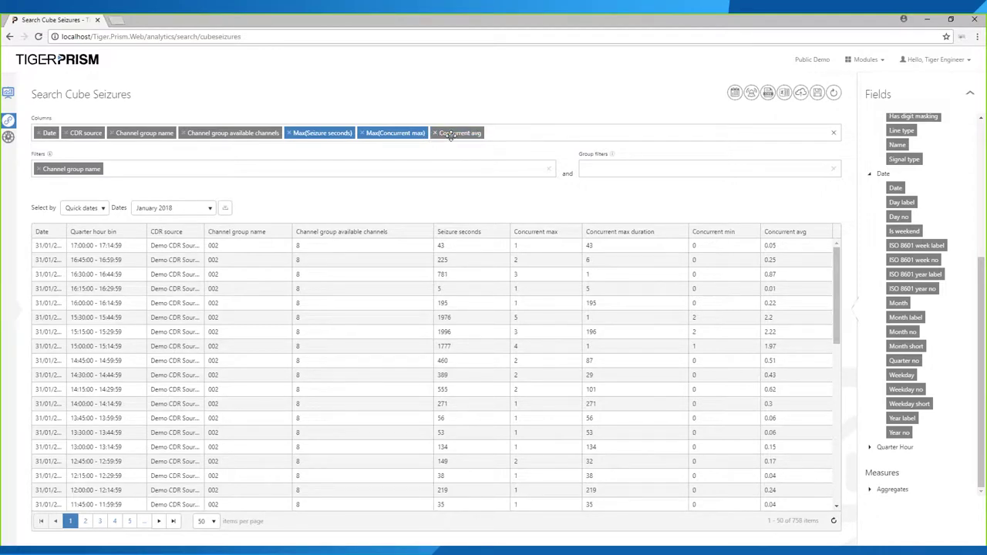
left_click(435, 134)
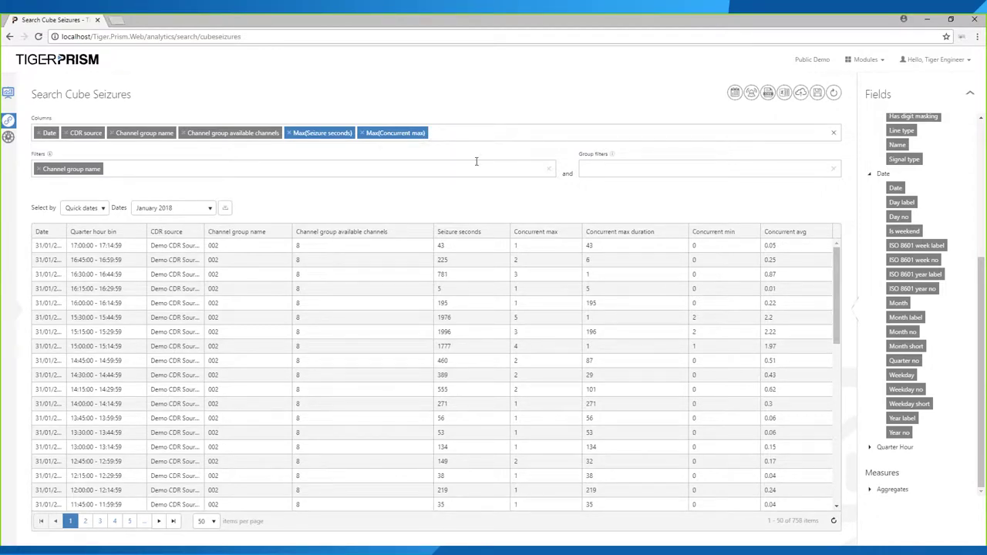
left_click(228, 210)
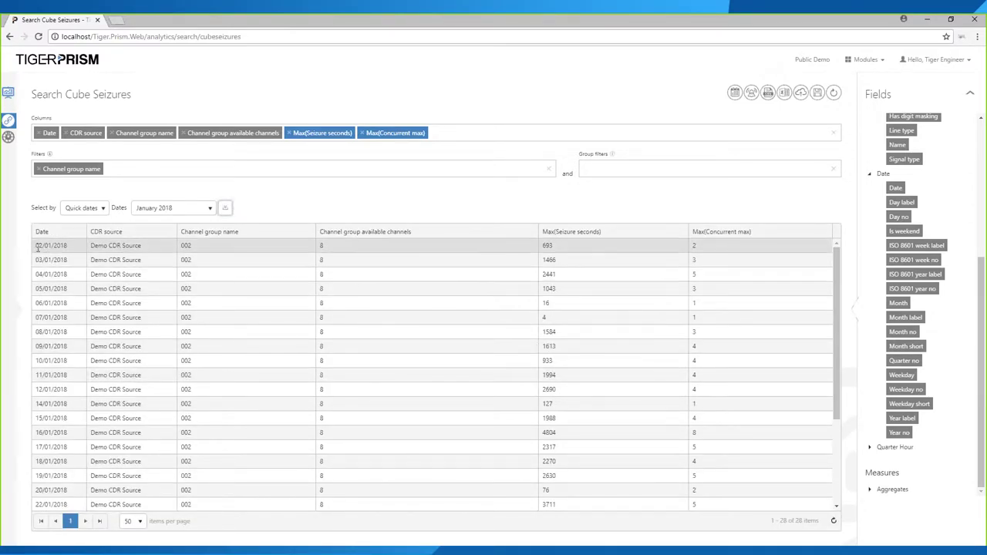
- Inspect the first day's row: 8 available channels, 693 max seizure seconds, max concurrent 2
left_click_drag(43, 246, 333, 245)
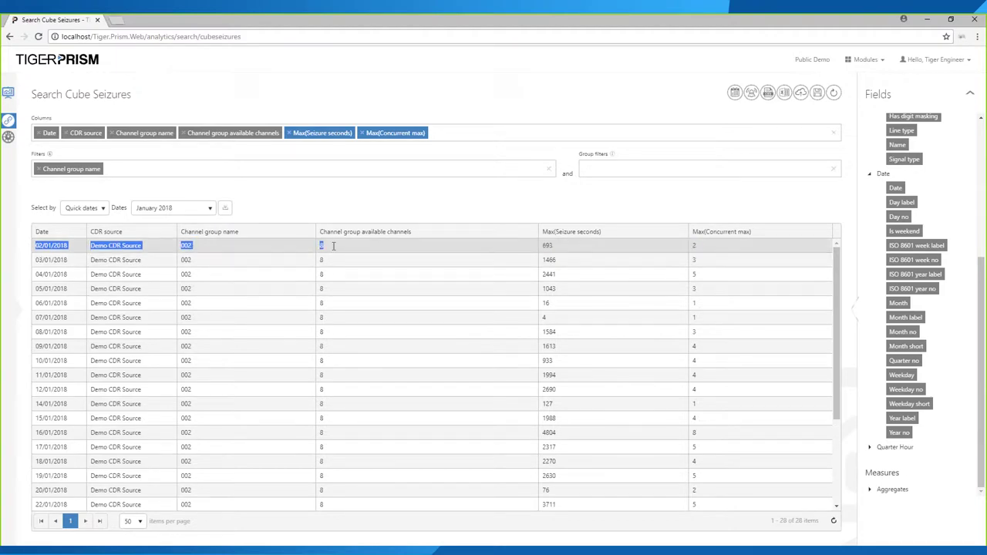
left_click_drag(330, 246, 313, 247)
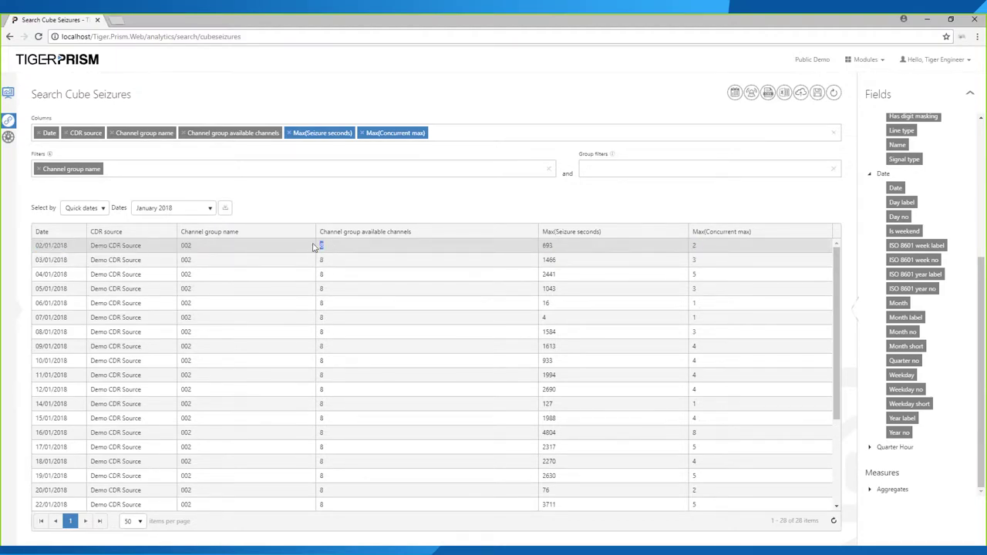
left_click_drag(555, 246, 536, 249)
left_click_drag(725, 248, 693, 251)
- Scroll to 16/01/2018, highlighting its 4804 seizure seconds and 8 concurrent calls, and expand the Analytics navigation
scroll(718, 284, "down", 1)
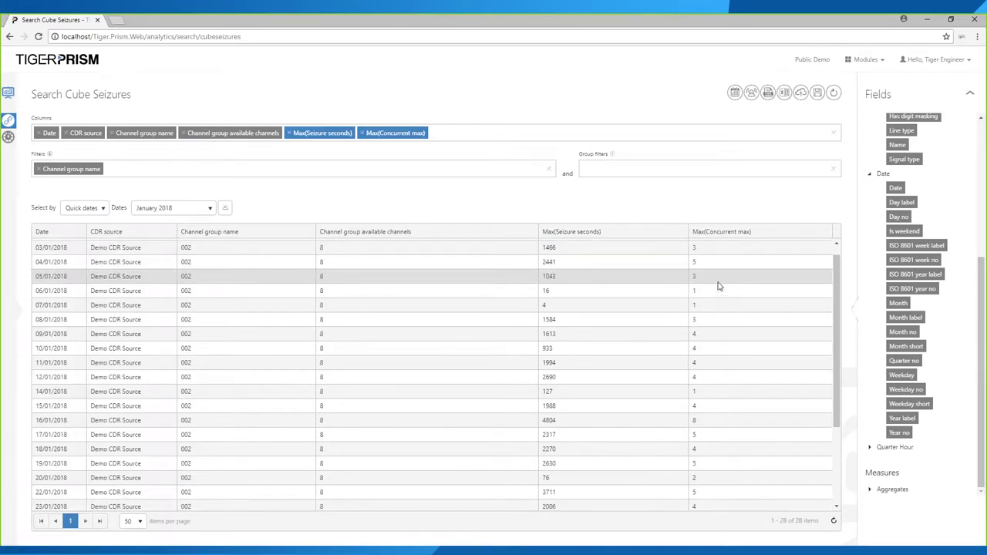
scroll(721, 293, "down", 3)
left_click_drag(705, 381, 23, 376)
left_click(552, 380)
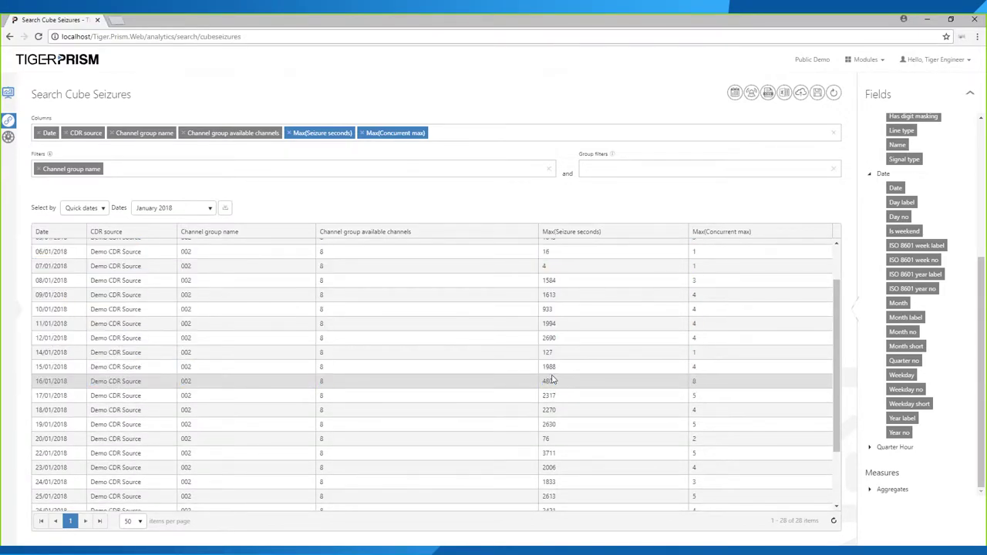
double_click(552, 381)
double_click(696, 380)
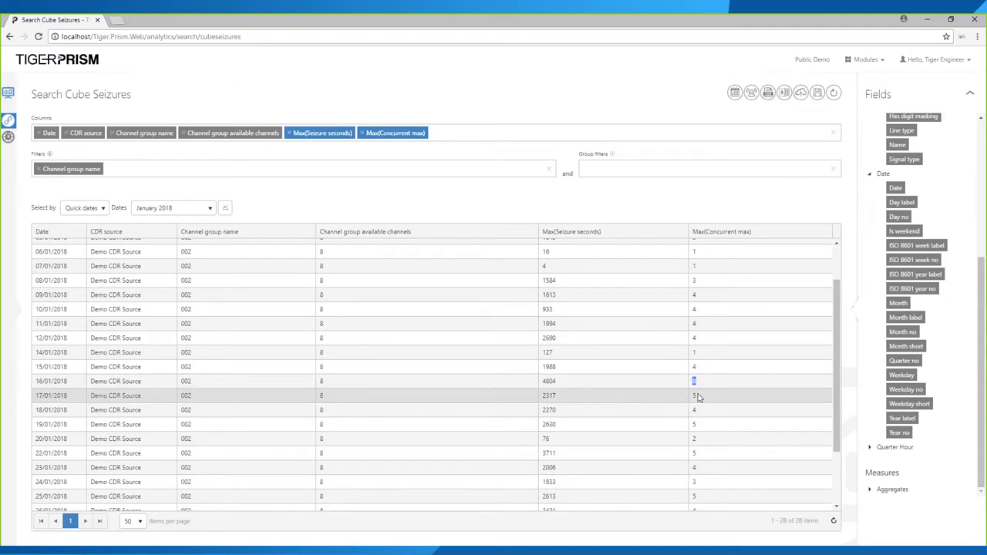
left_click(18, 313)
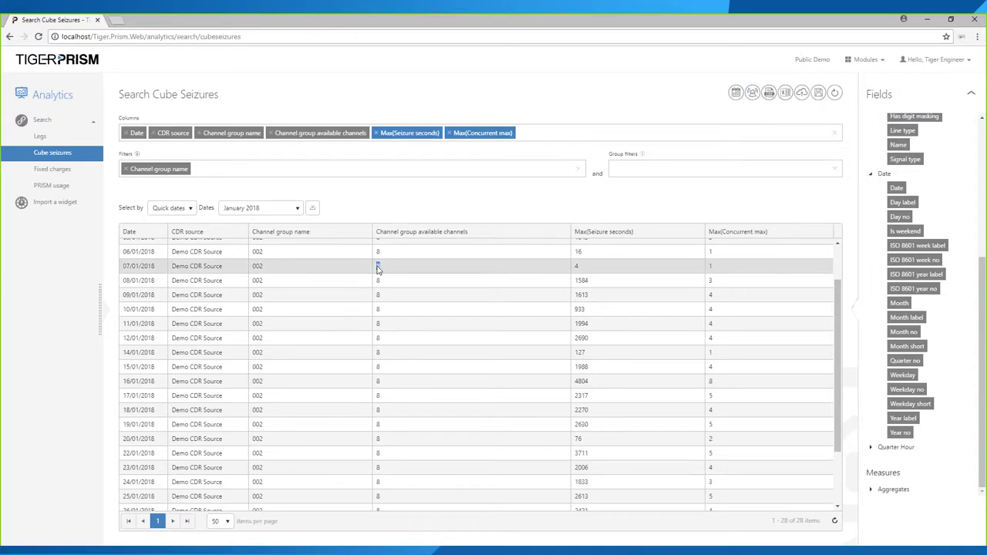
double_click(709, 382)
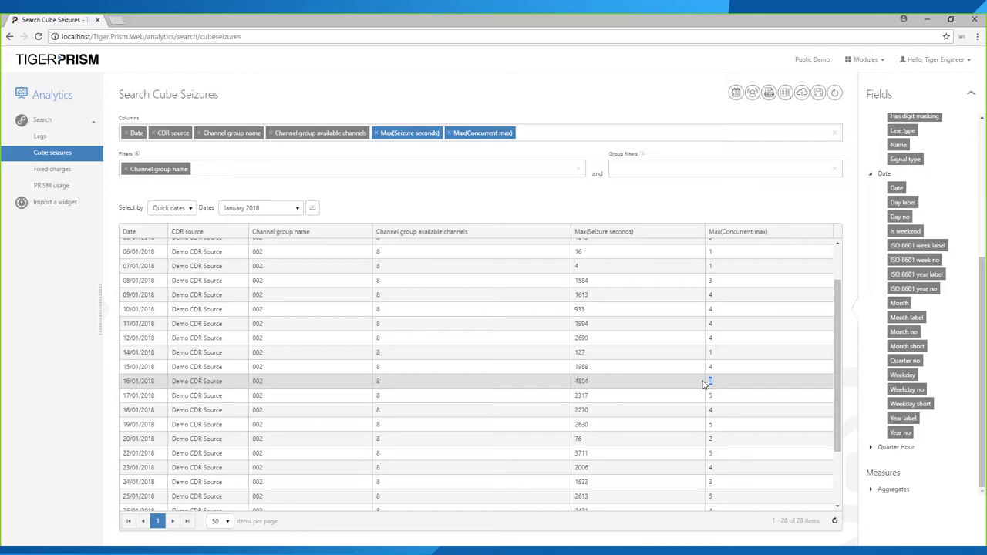
- Switch to Search Legs and expand the Telephony, Equipment, Calling equipment and Calling Channel Group fields
left_click(58, 136)
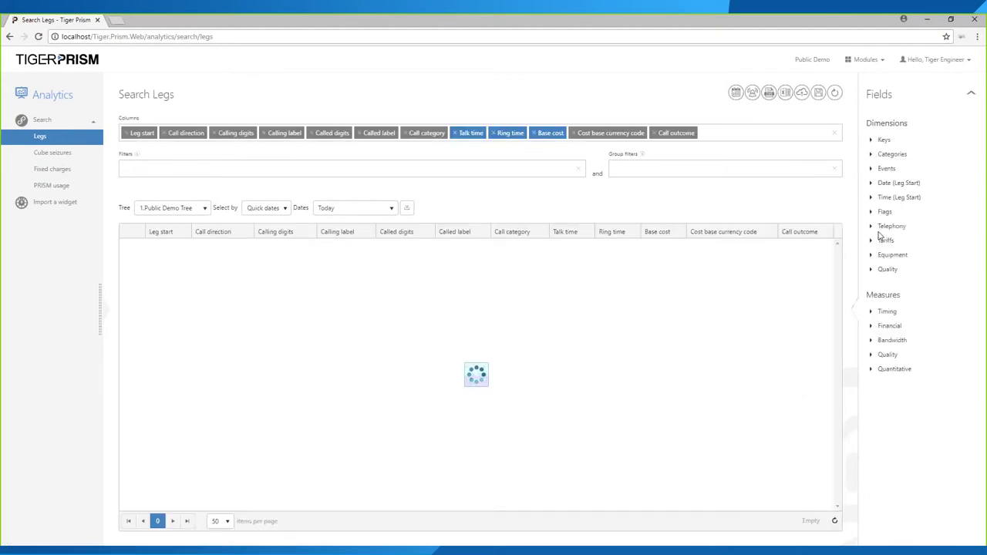
left_click(880, 227)
left_click(874, 325)
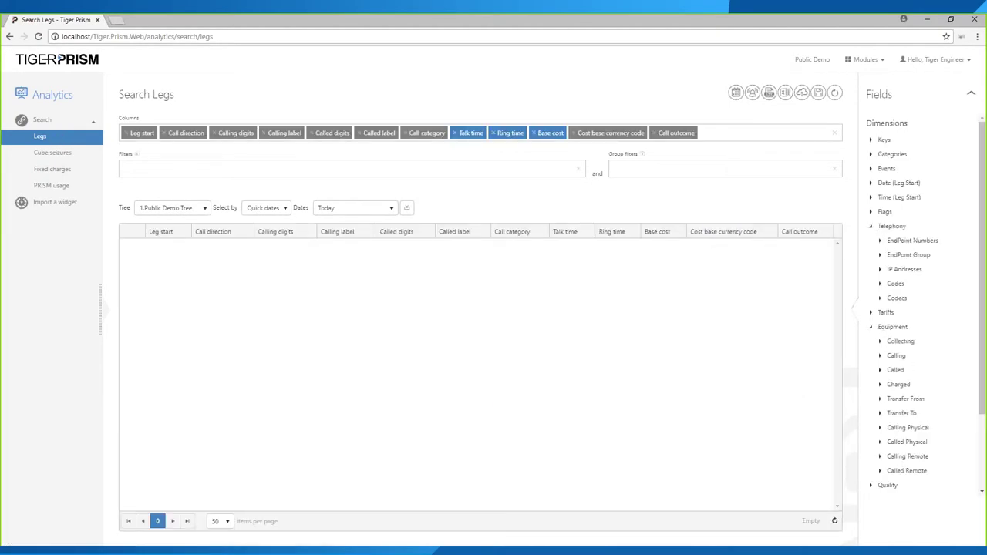
left_click(880, 356)
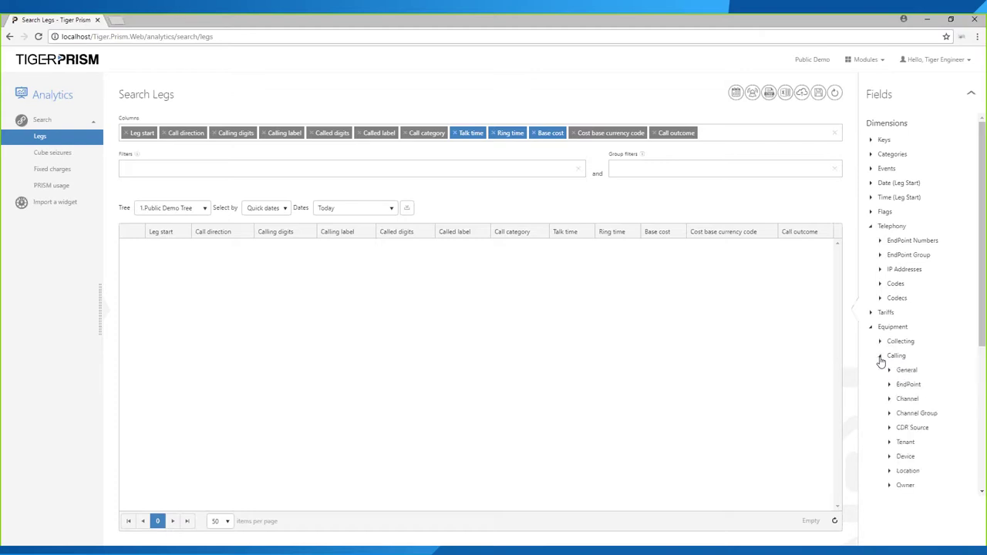
scroll(889, 374, "down", 2)
left_click(889, 368)
scroll(941, 370, "down", 1)
left_click_drag(932, 343, 931, 355)
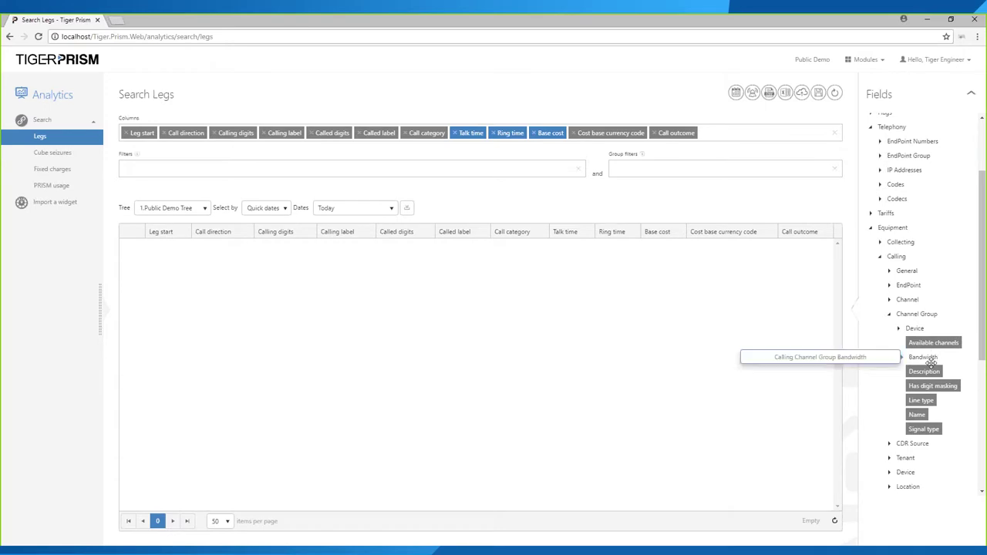
scroll(925, 362, "down", 2)
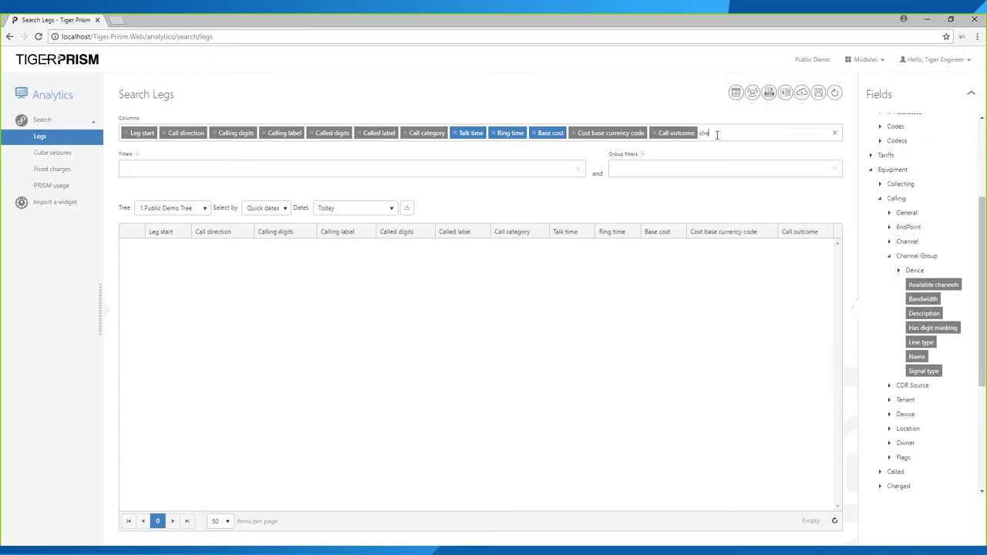
- Search the field list for 'channel gr' columns, clear the search, and bring up the modules list
type("nnel gr")
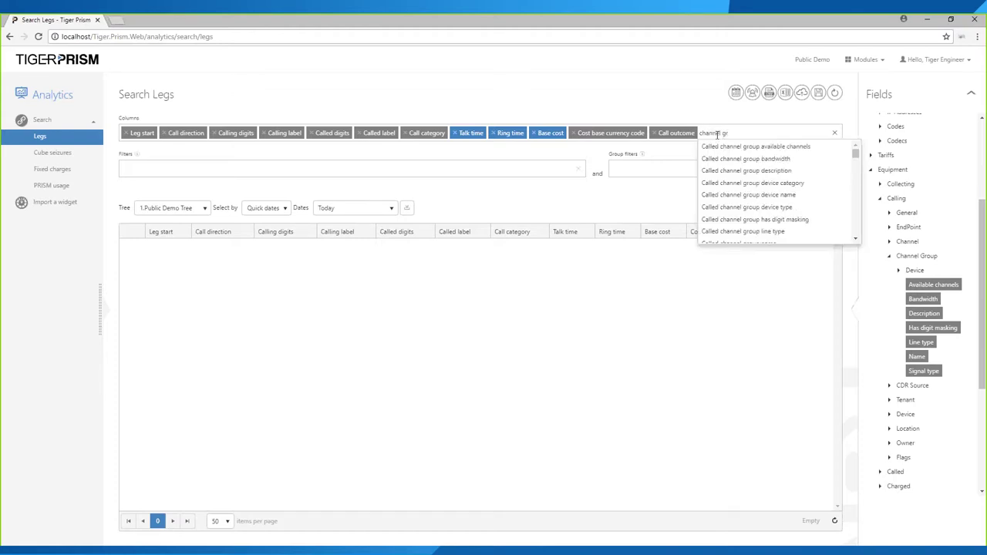
scroll(794, 182, "down", 2)
scroll(794, 183, "down", 4)
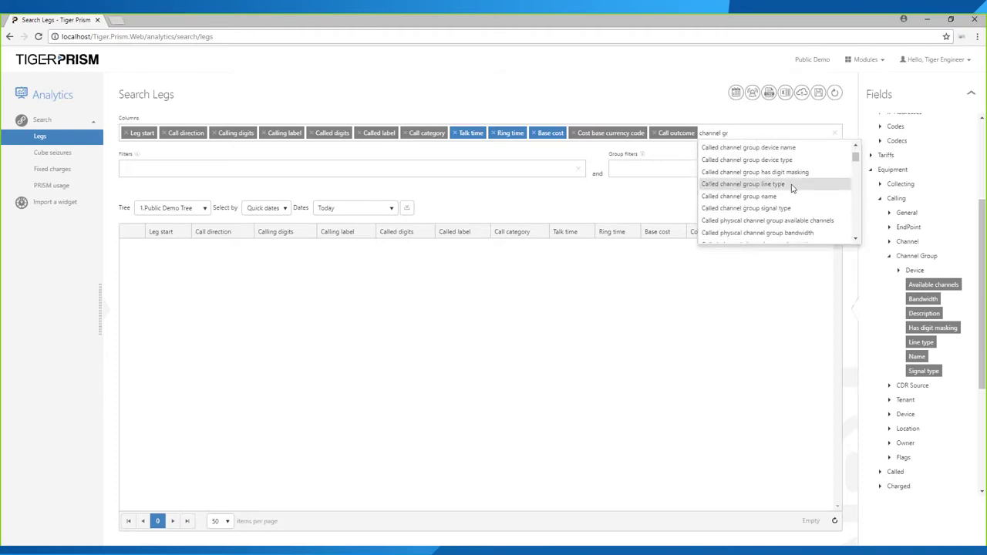
scroll(790, 212, "down", 5)
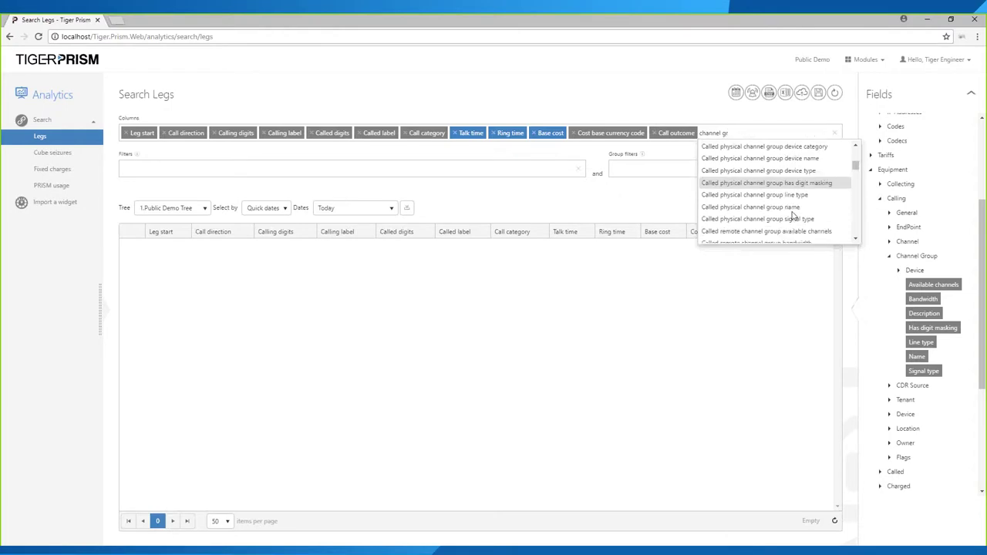
scroll(793, 220, "down", 5)
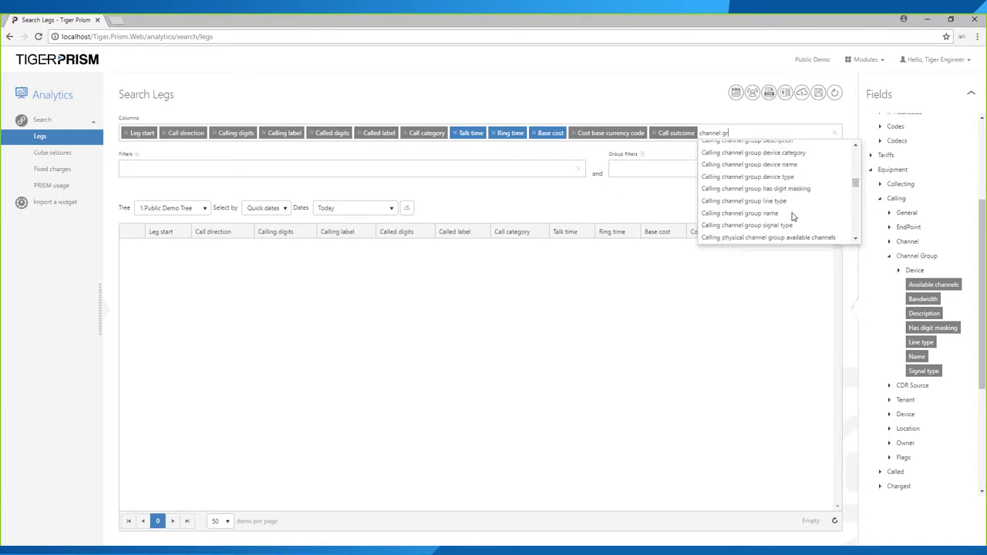
scroll(795, 226, "down", 5)
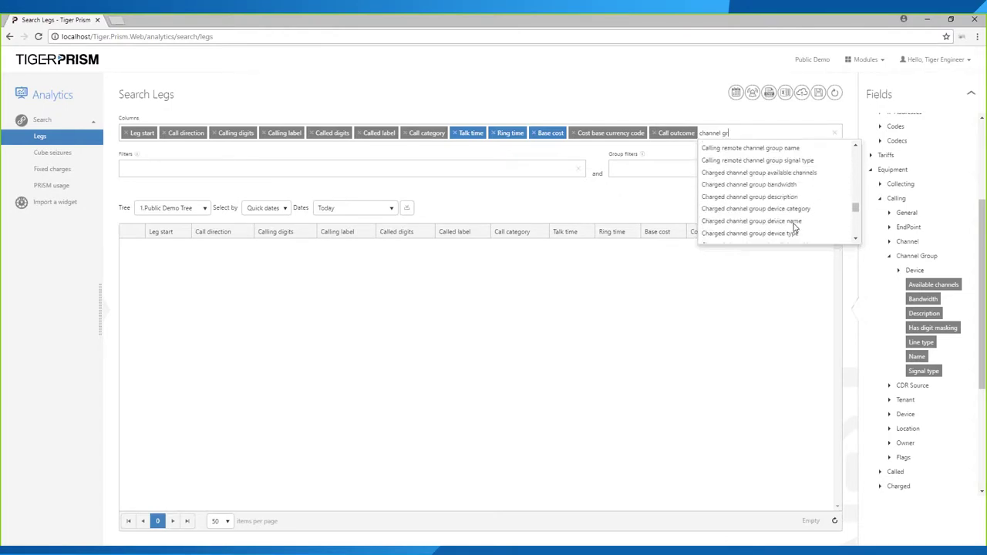
scroll(794, 226, "down", 2)
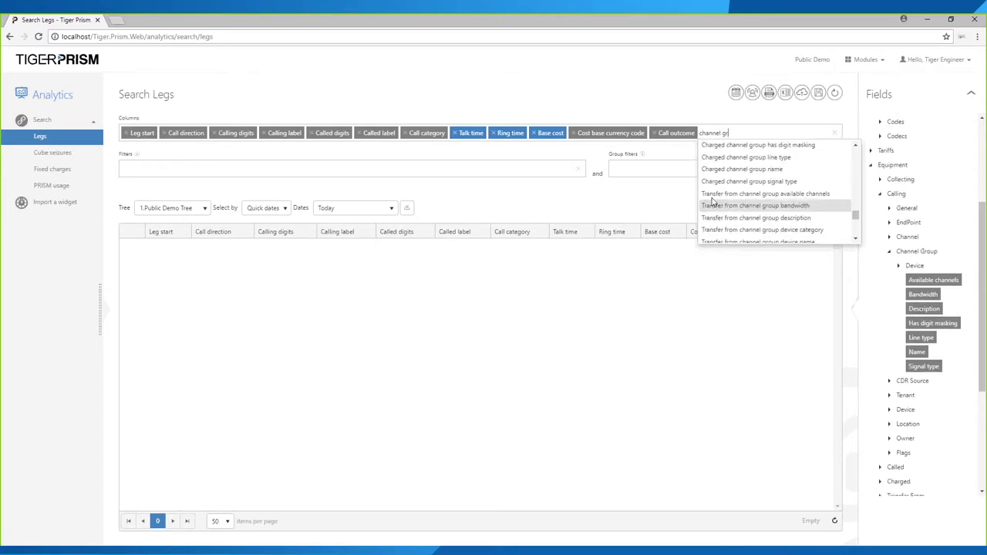
left_click(546, 206)
left_click(868, 64)
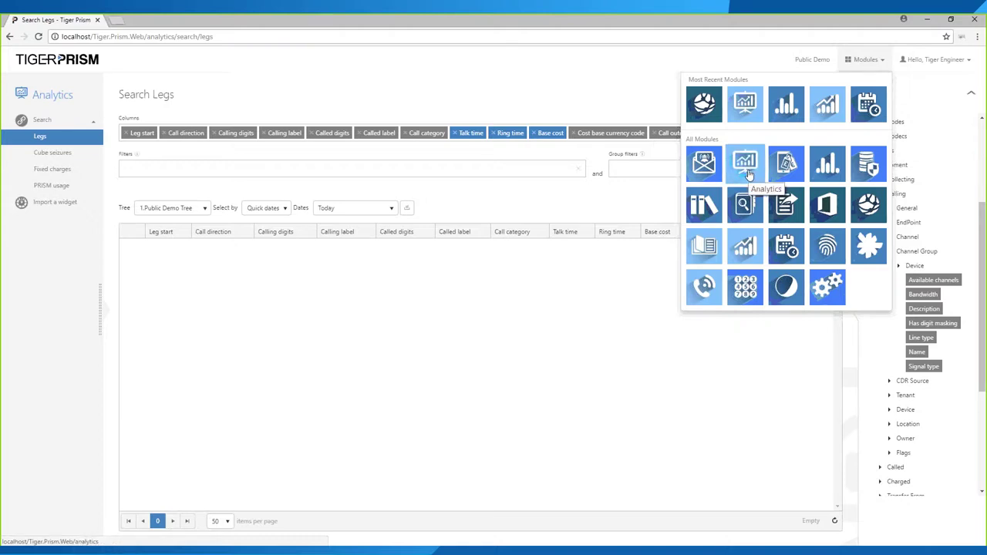
- Open the Traffic > Channel Group Utilization report and pick the January 2018 date preset
left_click(828, 109)
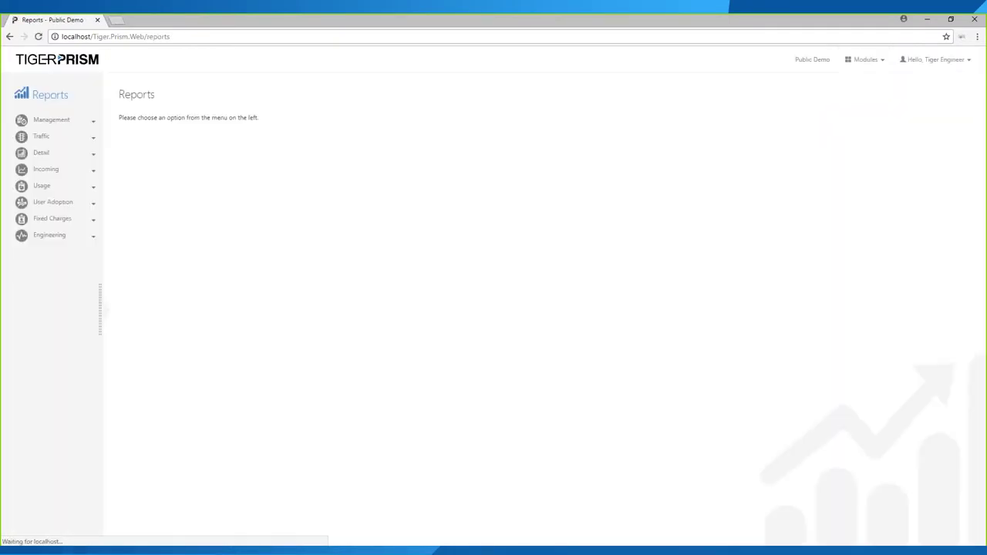
left_click(68, 139)
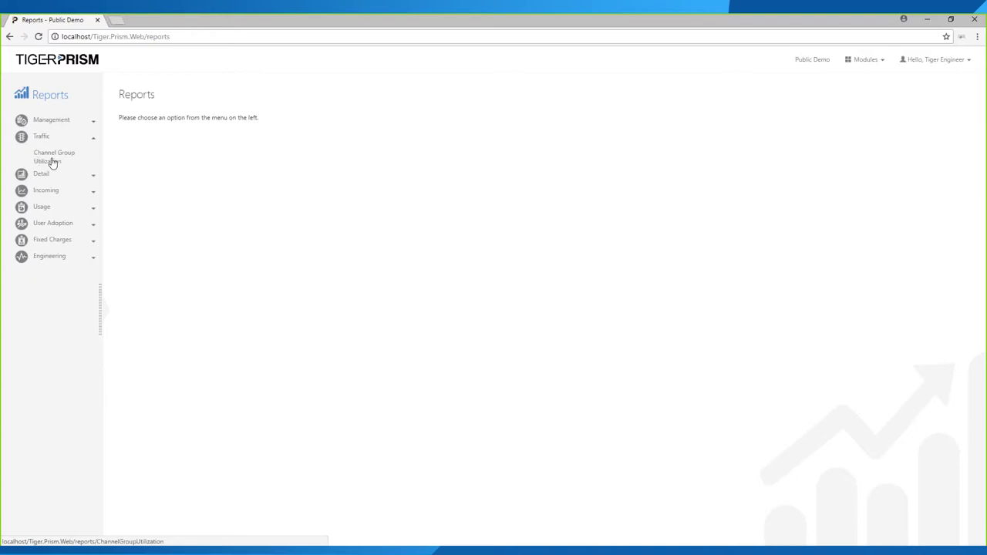
left_click(50, 162)
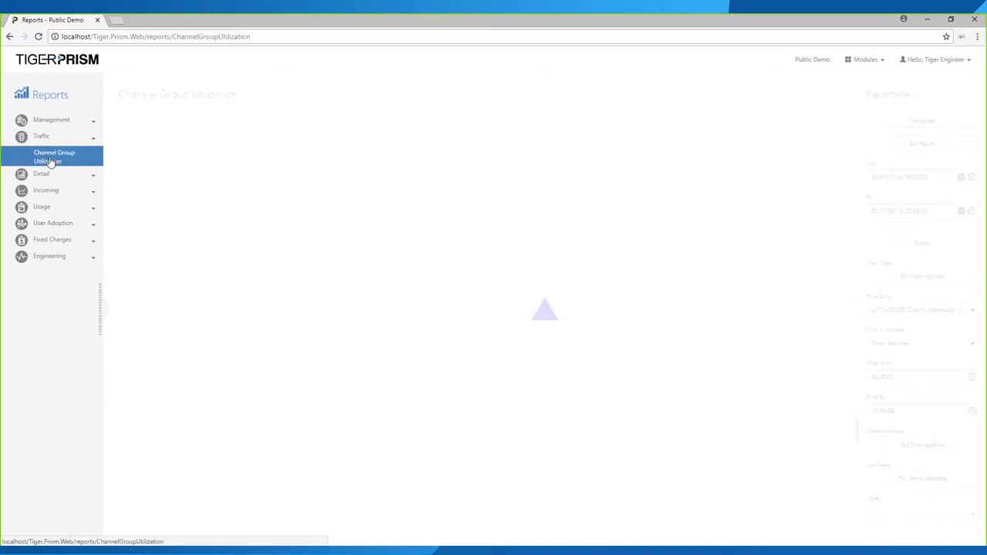
left_click(922, 243)
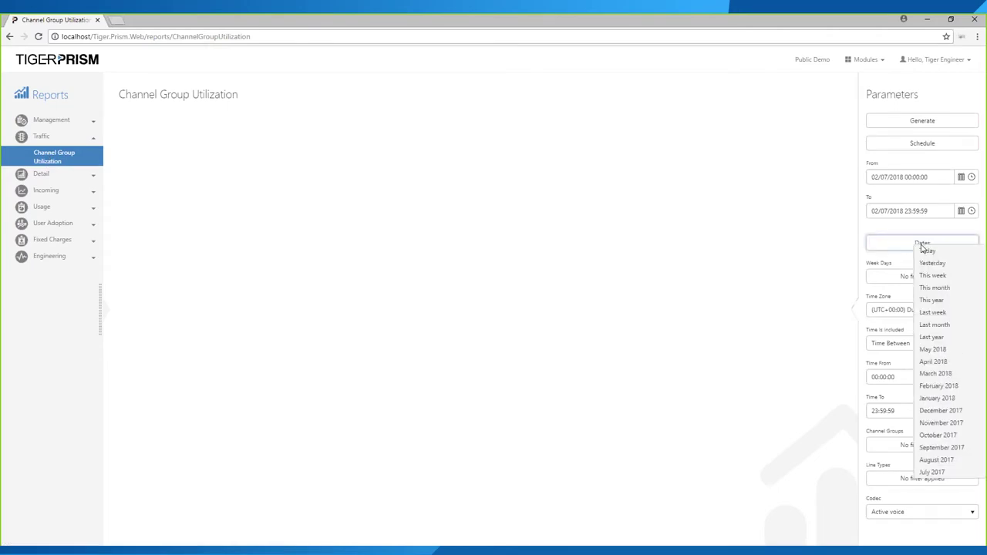
left_click(947, 400)
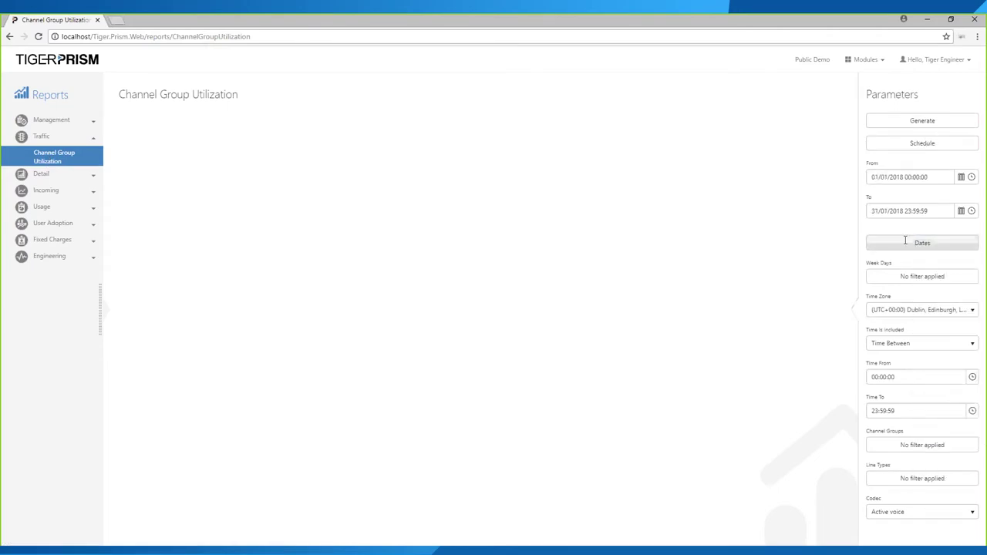
- Set the report's end date to 31/03/2018
left_click(961, 211)
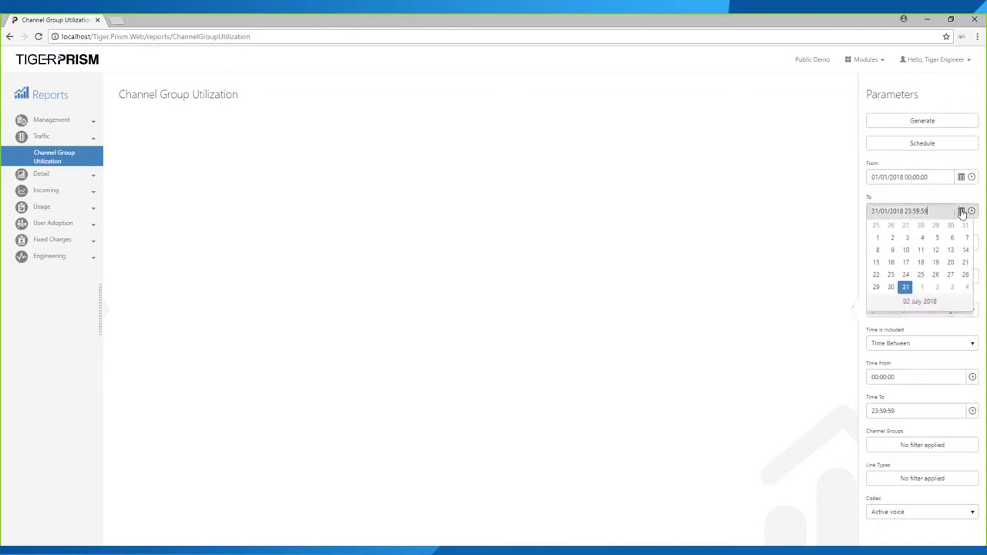
left_click(964, 226)
left_click(964, 226)
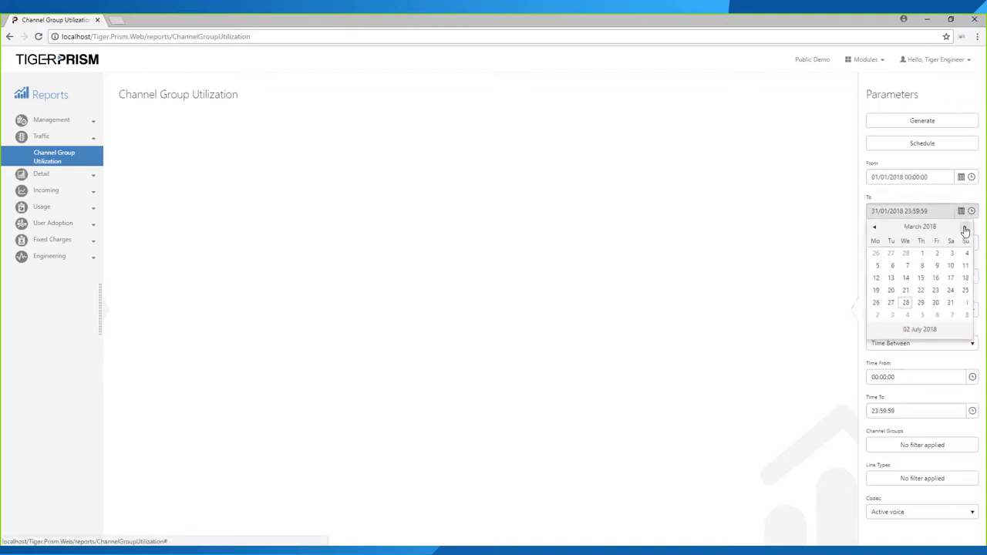
left_click(950, 303)
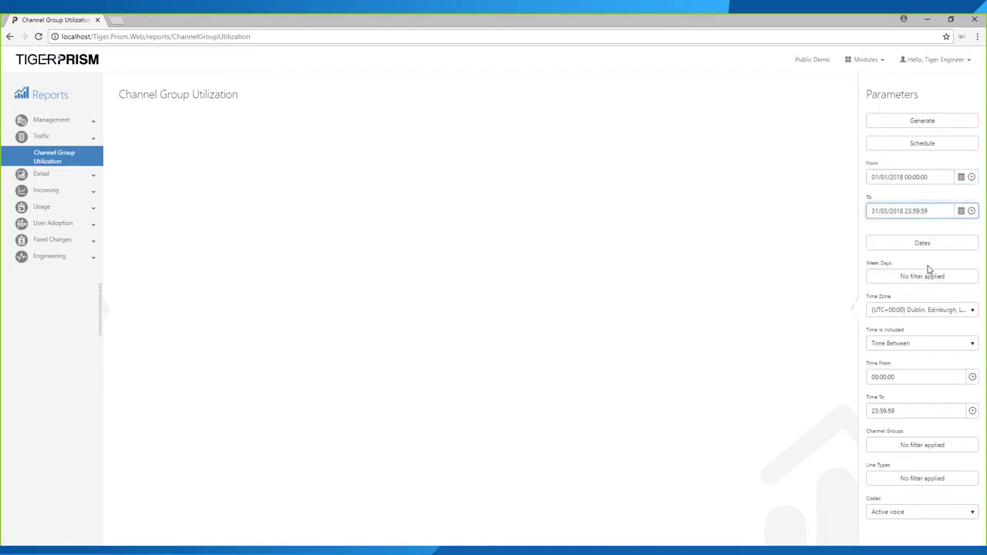
- Leave channel groups unfiltered, choose the G.722 codec, and generate the report
left_click(916, 451)
scroll(627, 194, "down", 3)
scroll(627, 195, "up", 3)
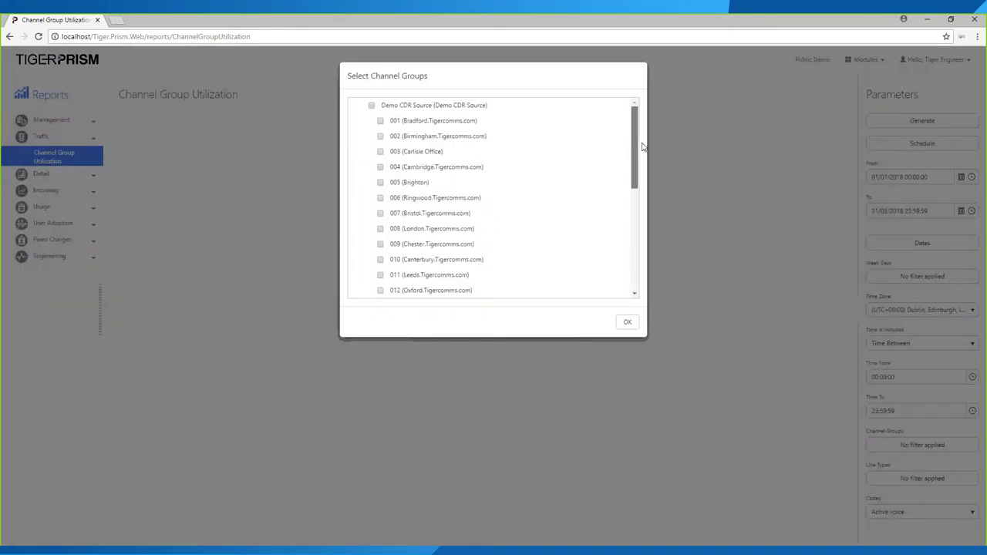
left_click(629, 323)
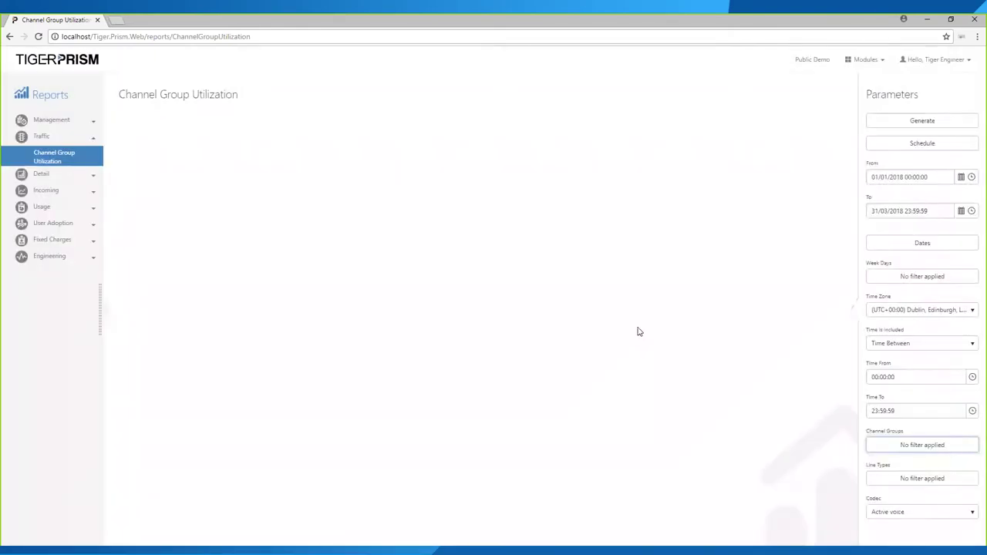
left_click(892, 518)
scroll(915, 435, "down", 2)
scroll(913, 439, "down", 3)
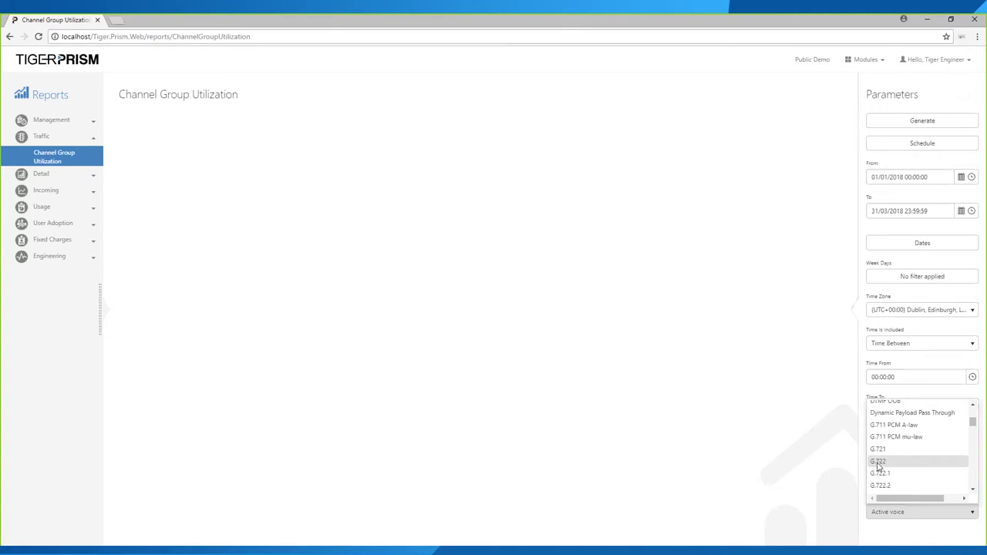
left_click(876, 465)
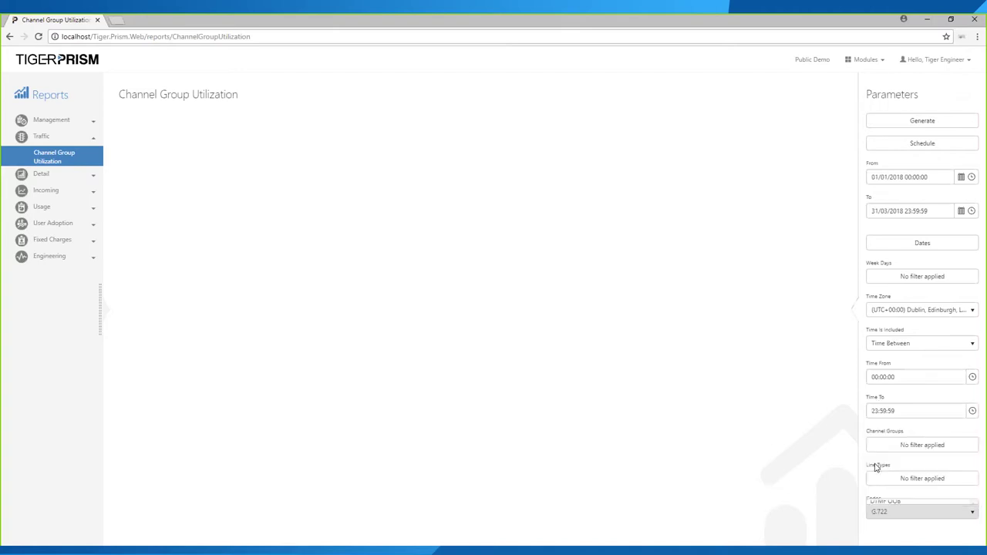
left_click(911, 124)
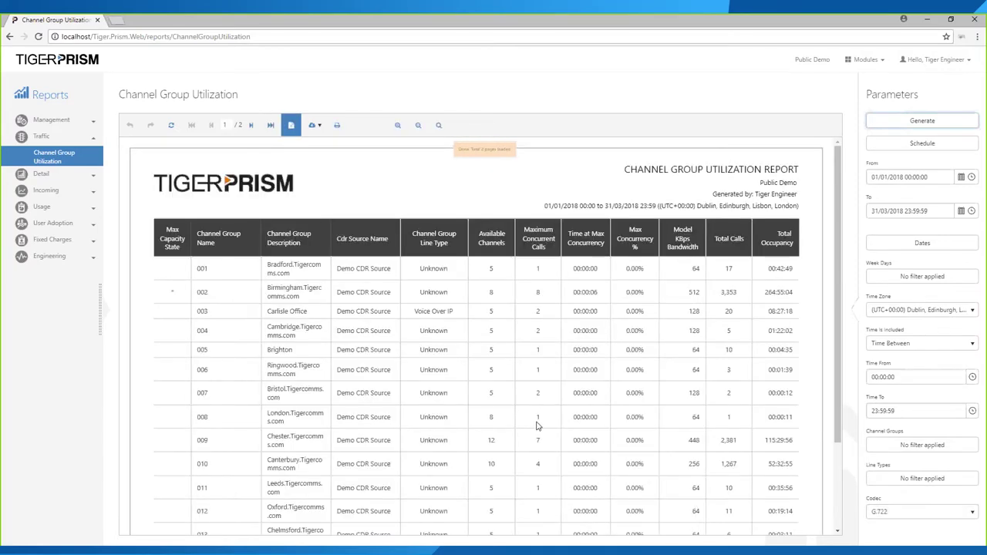
- Review the generated report and highlight row 002 Birmingham's description, source and line type
scroll(538, 420, "down", 1)
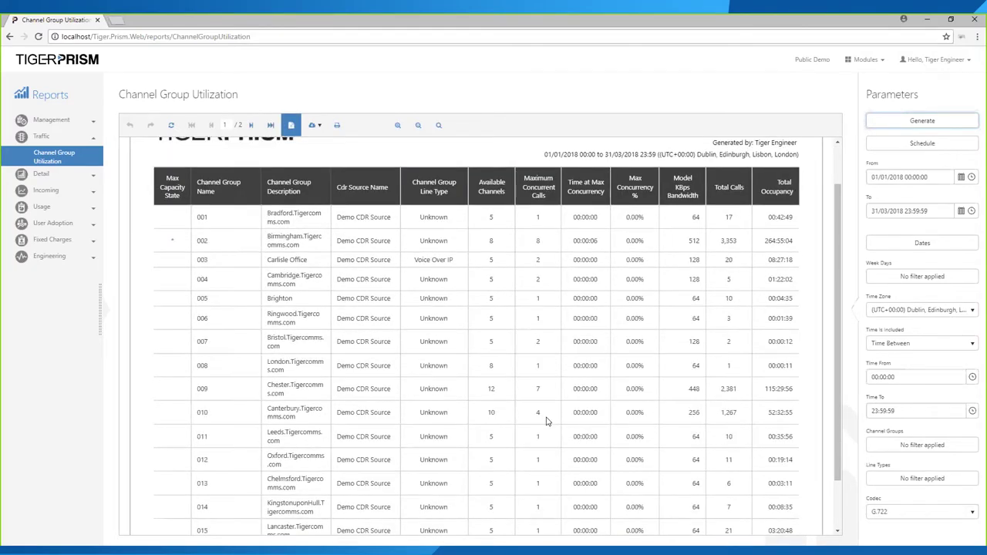
scroll(546, 418, "up", 1)
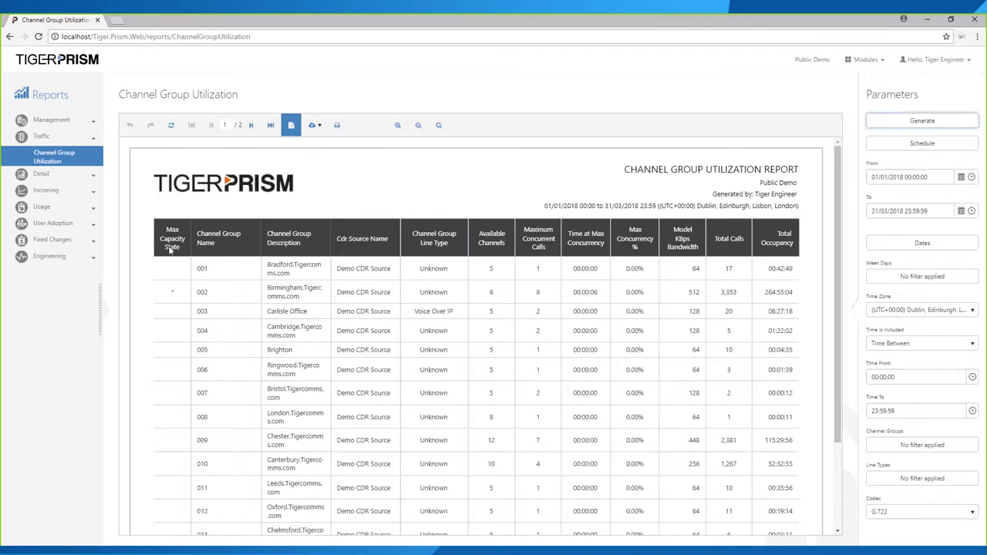
left_click(174, 292)
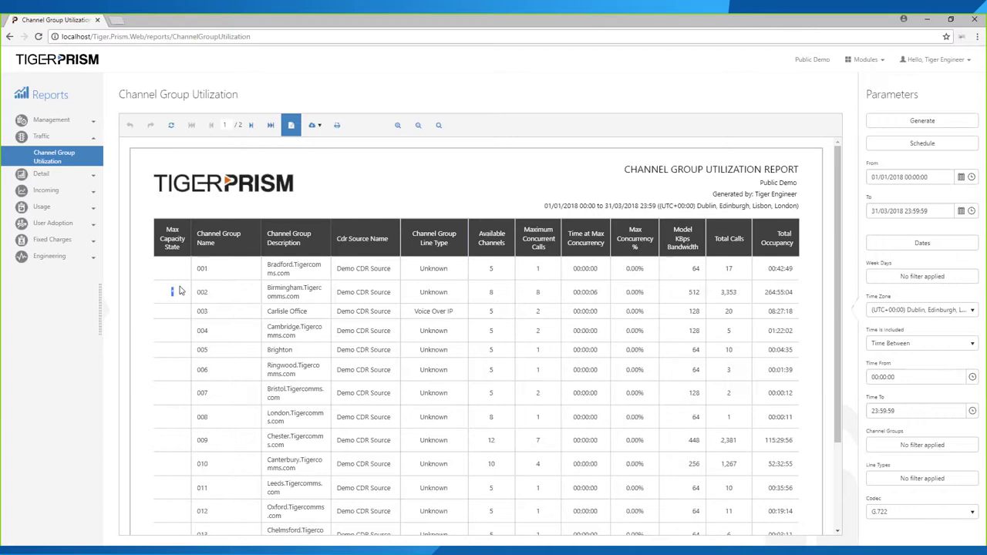
left_click(175, 297)
left_click_drag(286, 287, 447, 292)
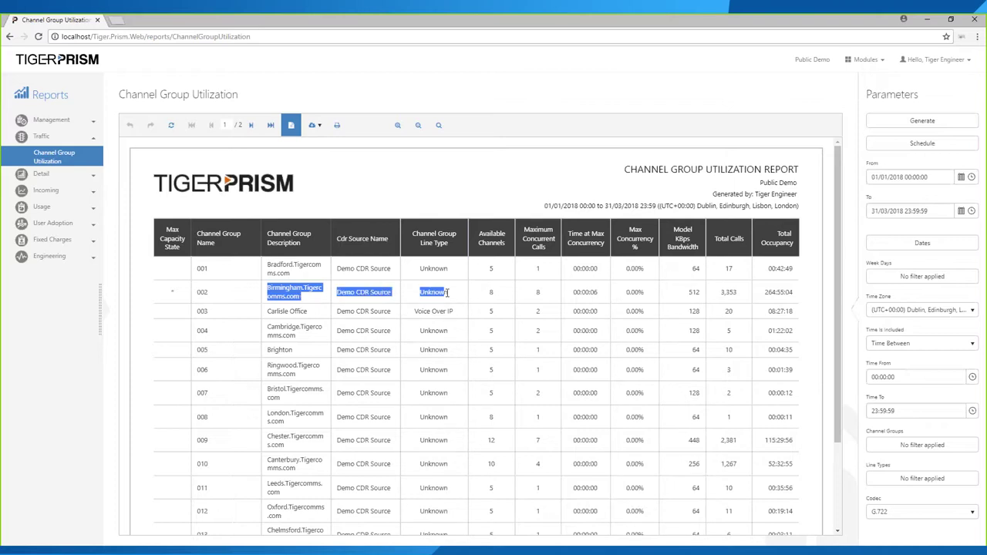
left_click(491, 294)
- Highlight group 002's available channels, concurrent calls, total calls 3,353 and bandwidth 512
left_click_drag(547, 295, 494, 295)
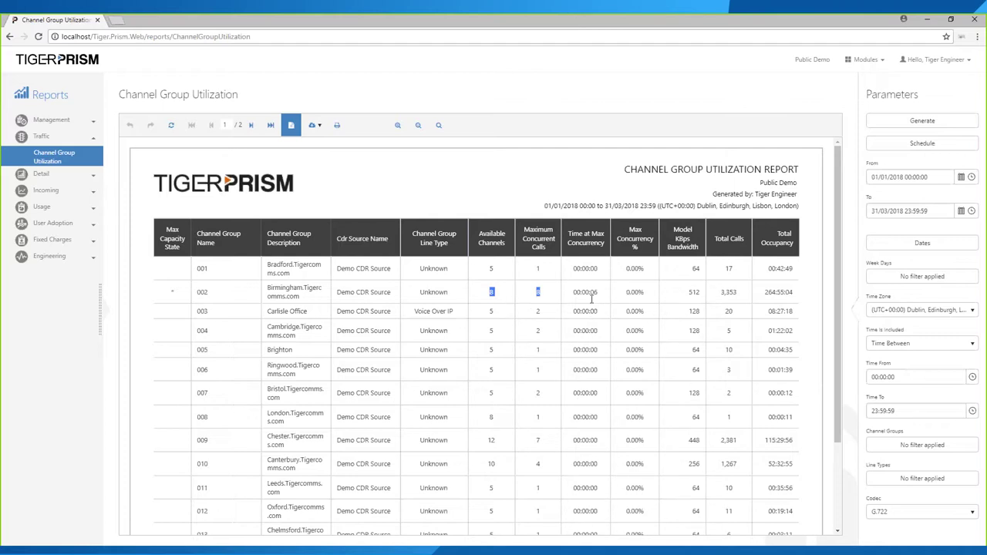
scroll(694, 290, "down", 1)
scroll(720, 288, "down", 2)
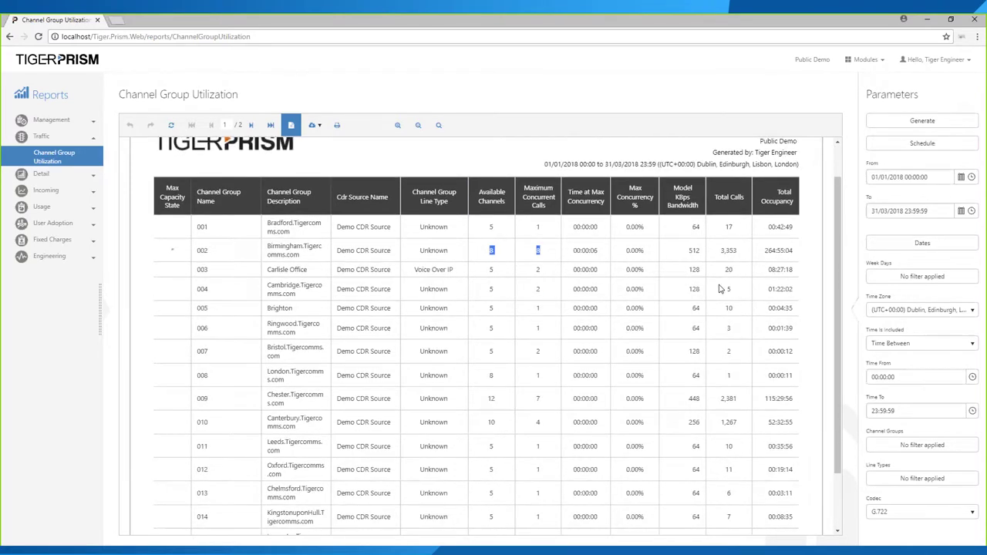
left_click_drag(727, 245, 720, 245)
double_click(722, 244)
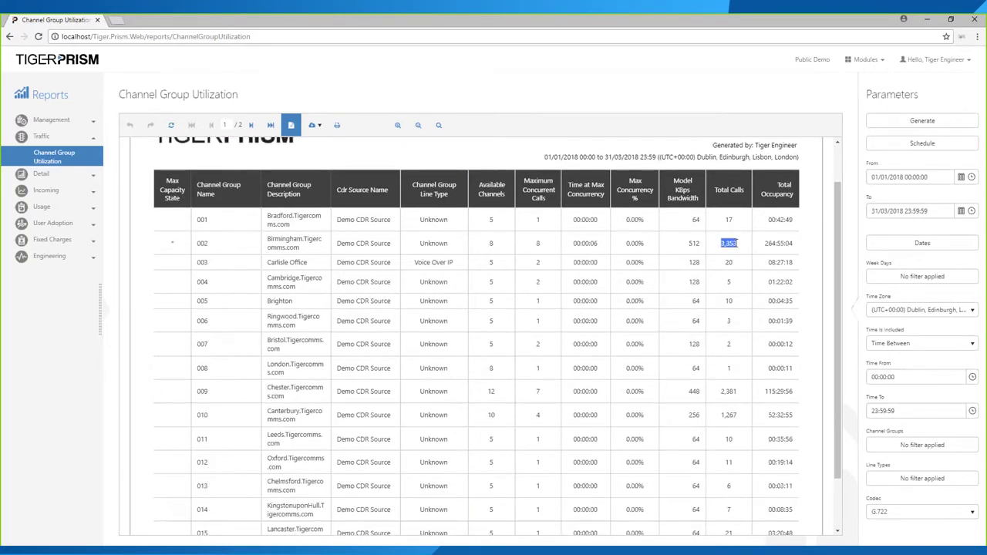
left_click_drag(690, 246, 700, 245)
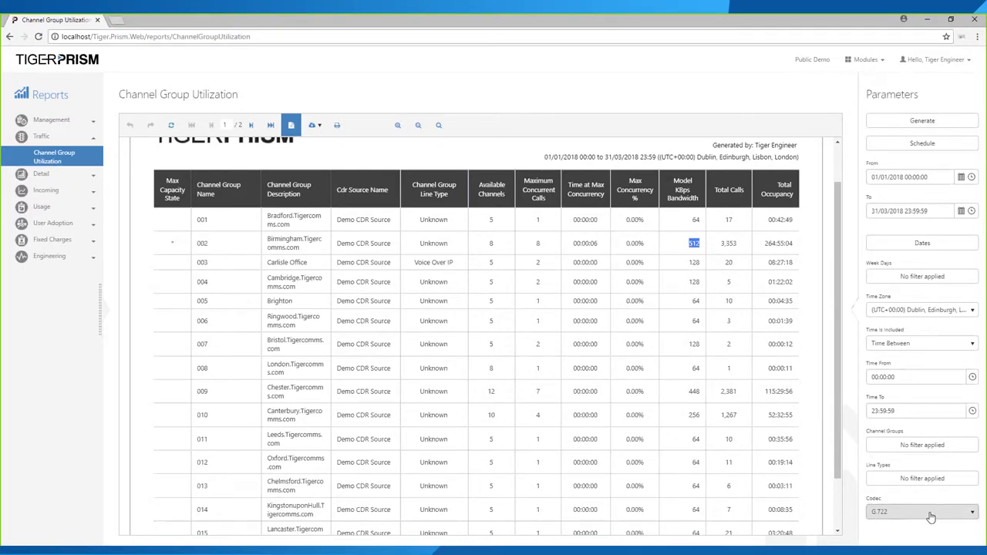
- Regenerate the utilization report with the Cisco Video Link codec
left_click(931, 515)
scroll(930, 482, "down", 3)
scroll(925, 478, "down", 4)
scroll(919, 482, "down", 2)
scroll(889, 458, "down", 4)
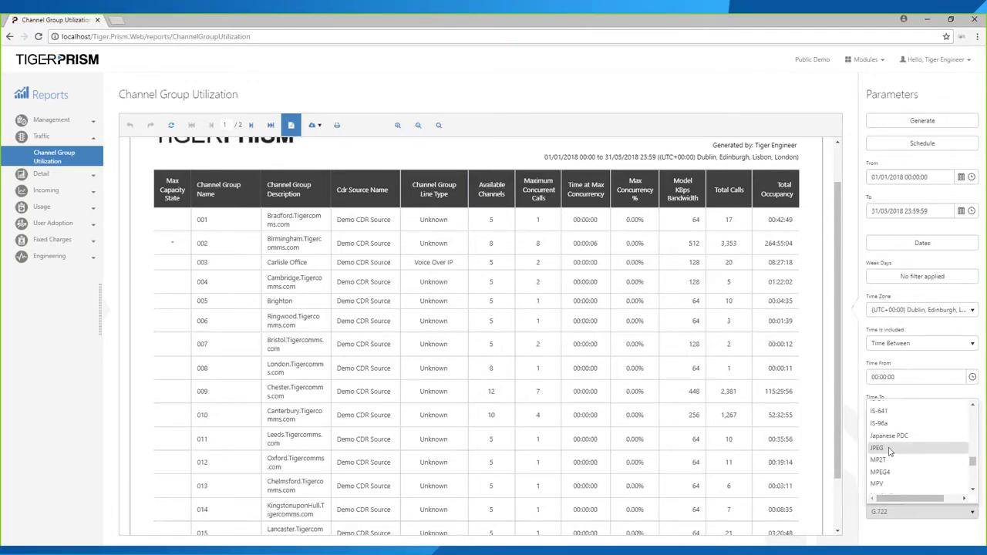
scroll(890, 447, "down", 3)
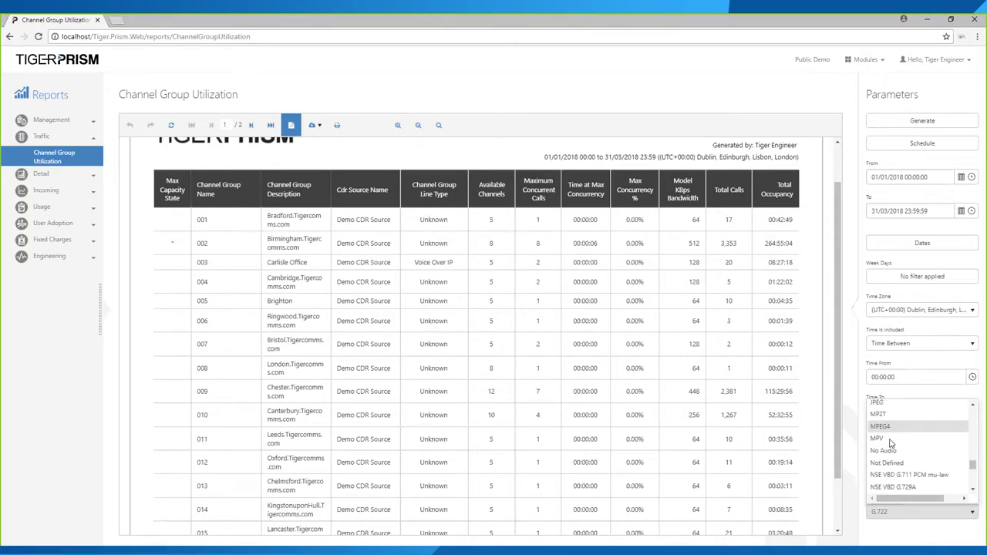
scroll(892, 463, "down", 2)
scroll(939, 479, "up", 10)
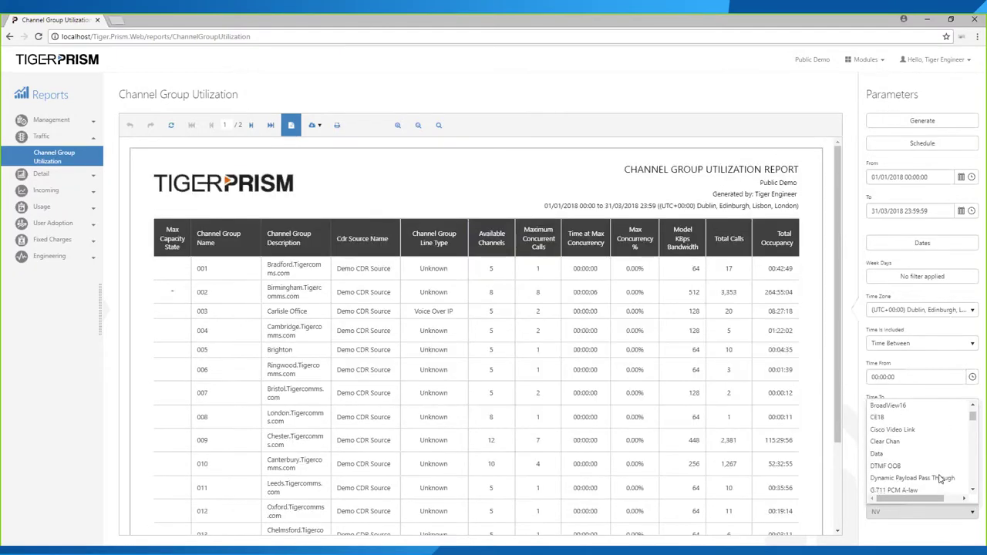
left_click(893, 429)
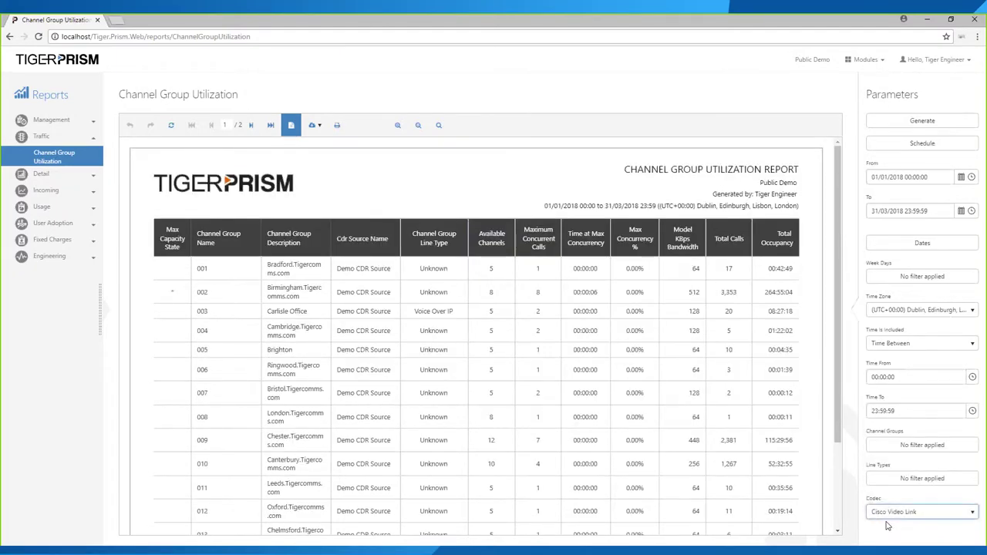
left_click(917, 123)
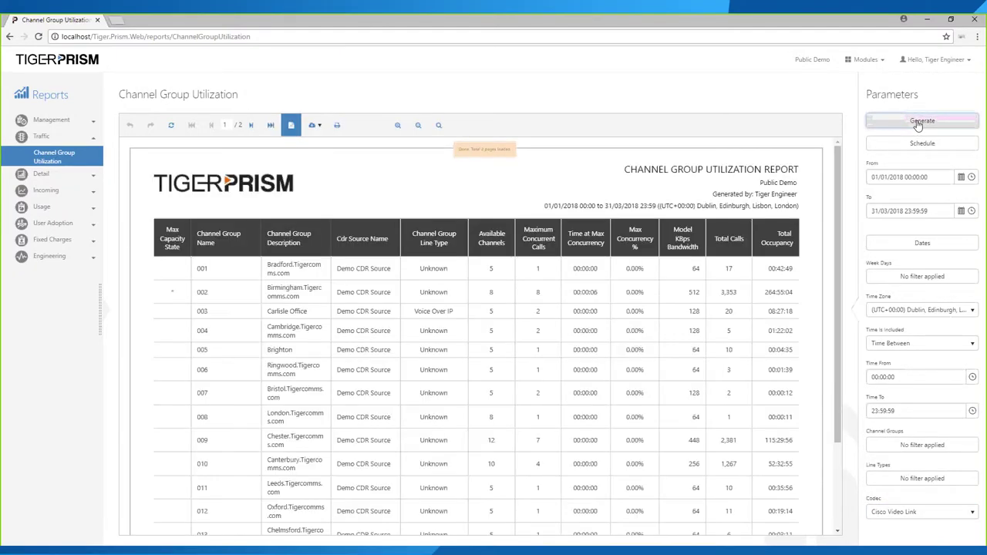
- Regenerate the report with G.711 PCM A-law and list the export formats
left_click(893, 513)
scroll(886, 478, "down", 4)
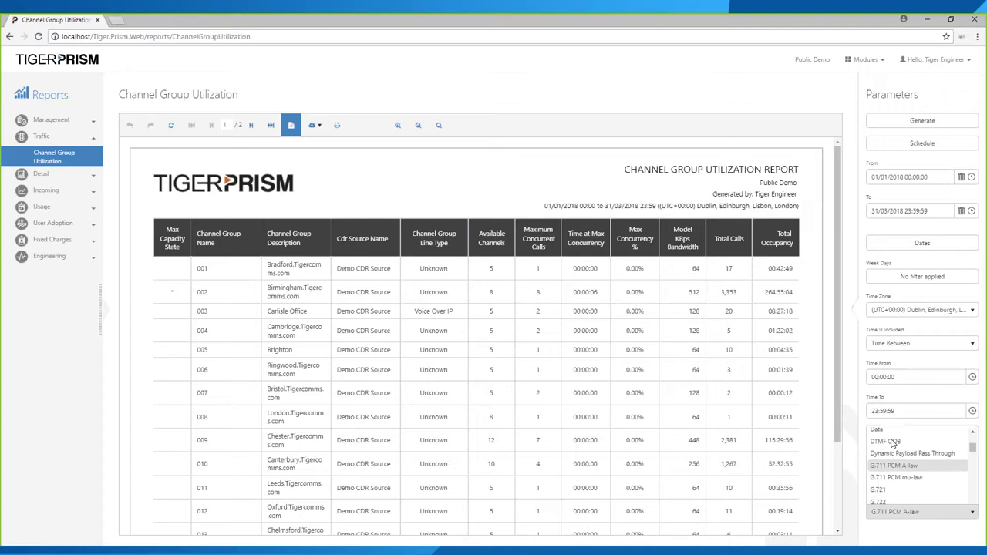
left_click(893, 437)
left_click(922, 120)
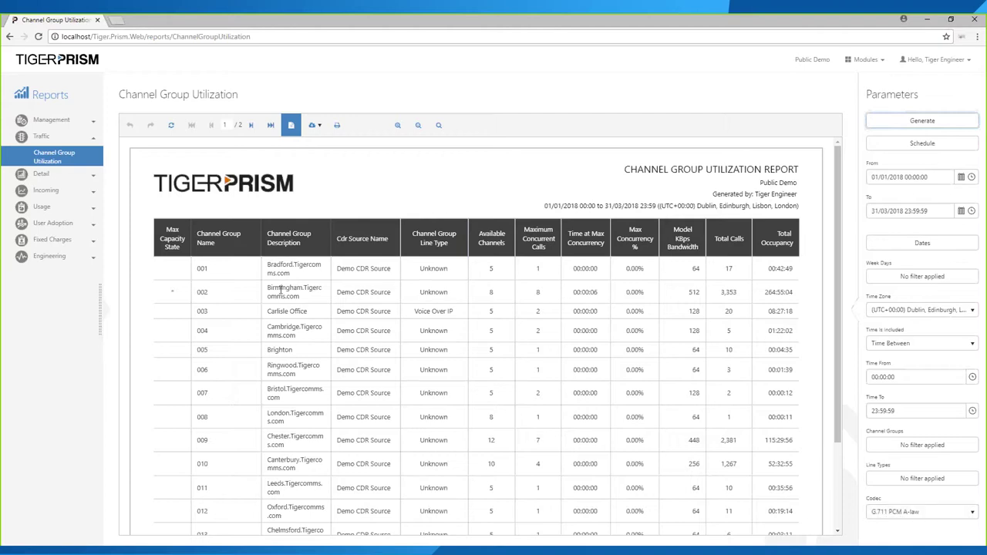
left_click(313, 125)
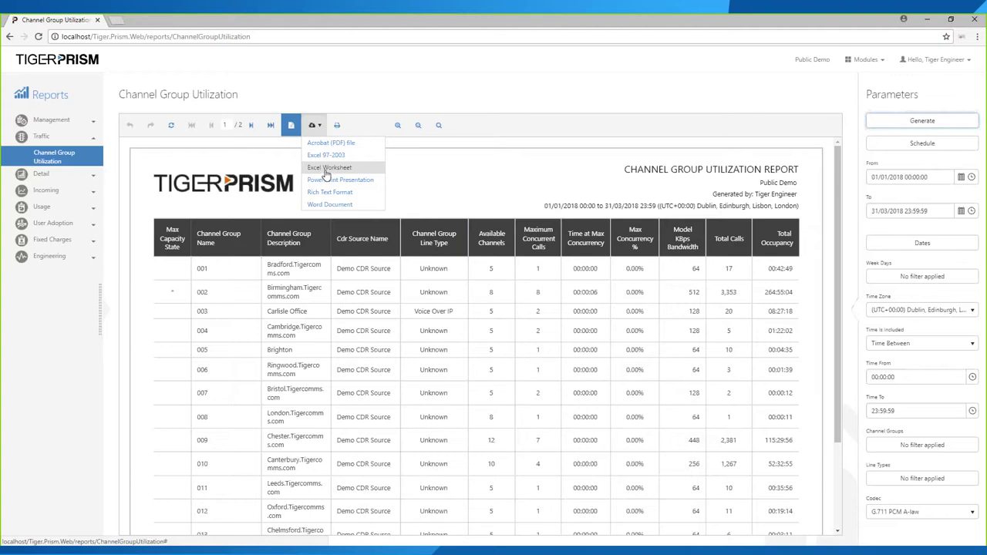
- Export the report as an Excel worksheet and highlight Birmingham's maximum concurrent calls, 8
left_click(325, 167)
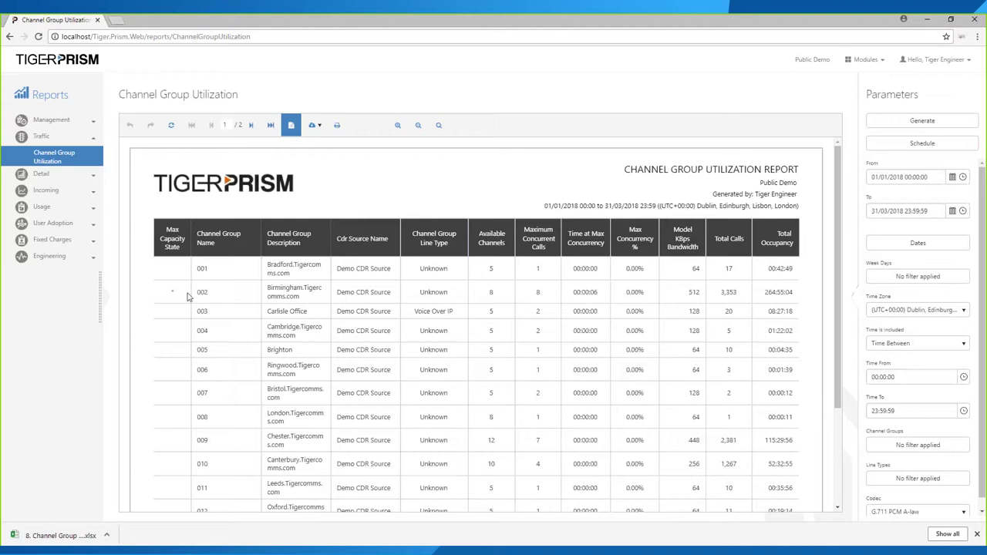
double_click(539, 297)
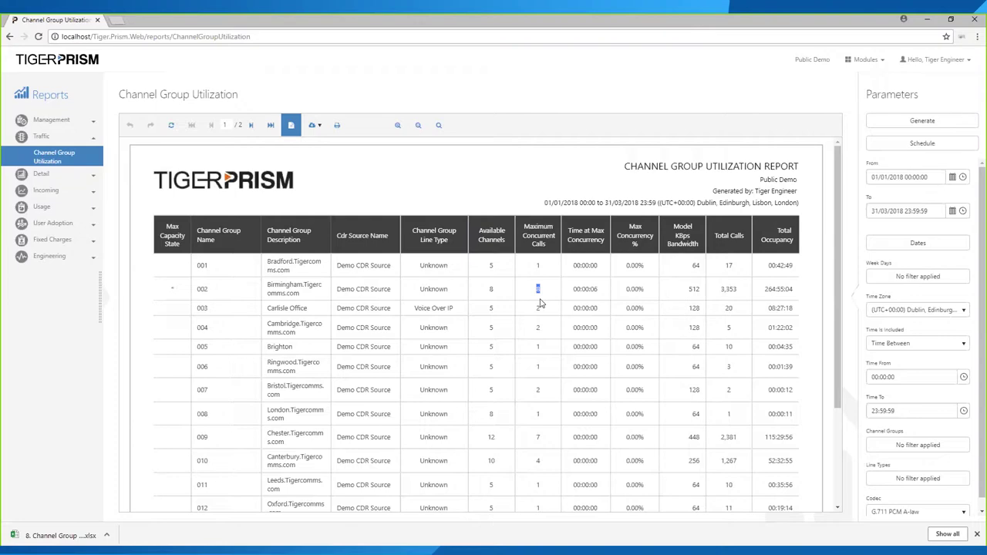
scroll(540, 303, "down", 1)
scroll(540, 276, "down", 2)
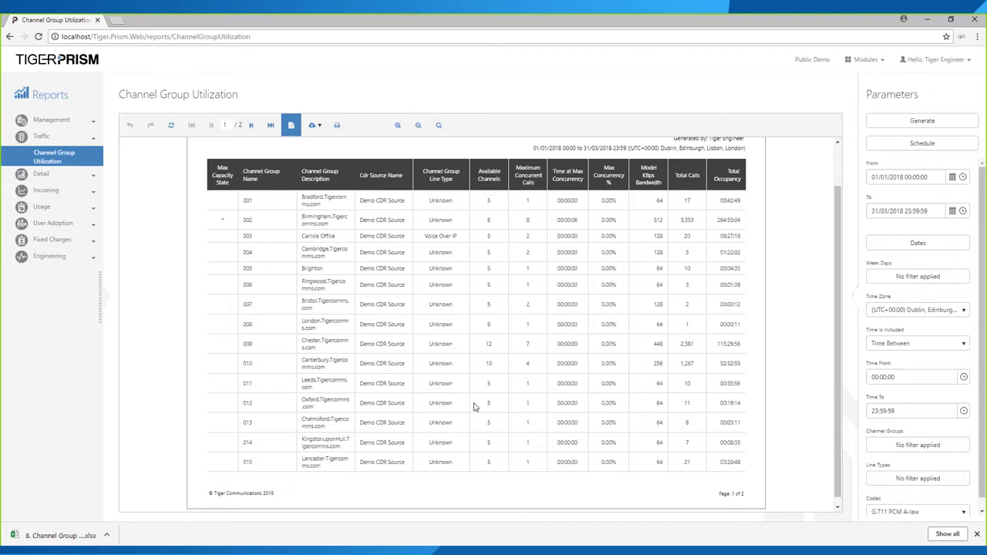
- Page to the report's second page and back to the first
left_click(250, 125)
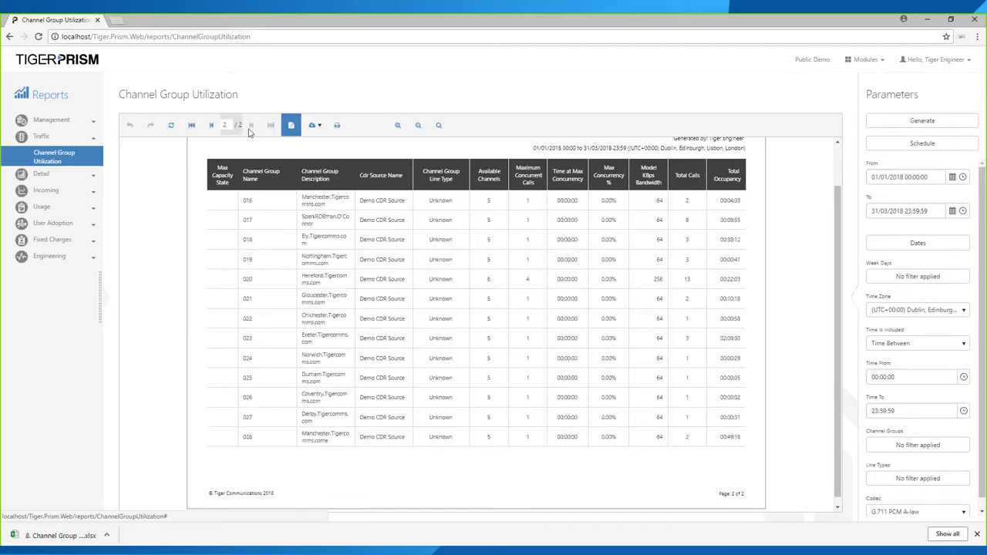
scroll(394, 245, "up", 1)
scroll(393, 245, "up", 2)
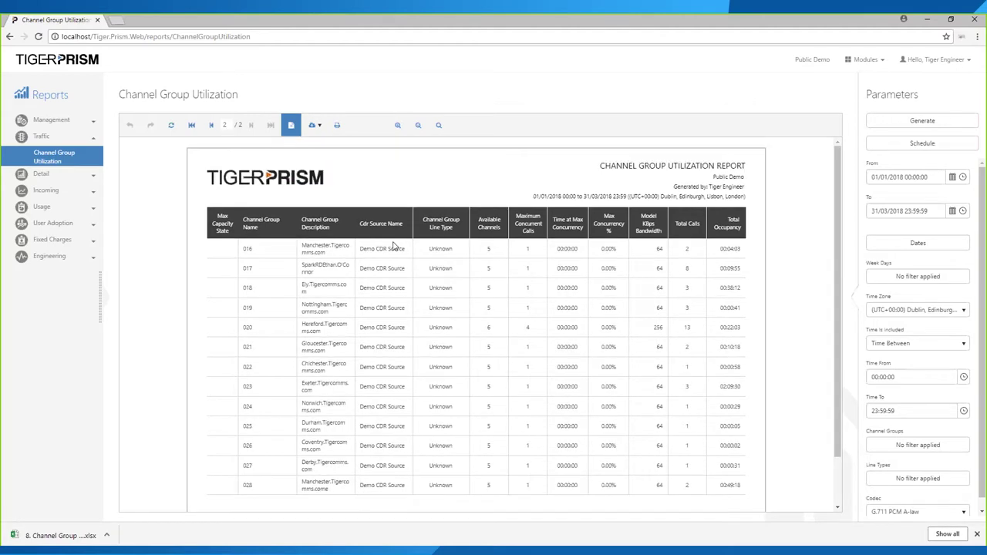
left_click(211, 127)
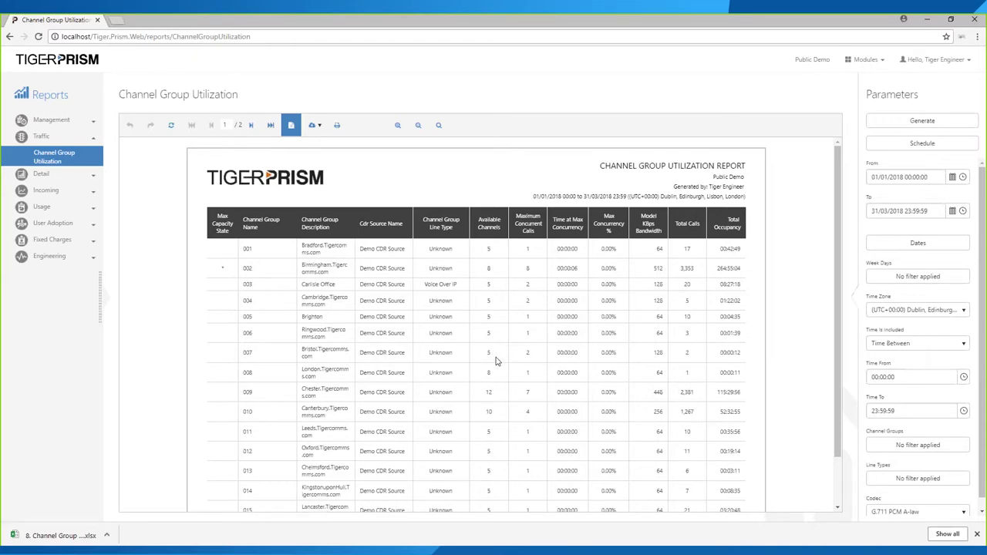
- Highlight Carlisle Office row 003's channel and call figures, then list the modules
left_click_drag(487, 286, 529, 286)
left_click_drag(529, 284, 529, 285)
left_click(865, 60)
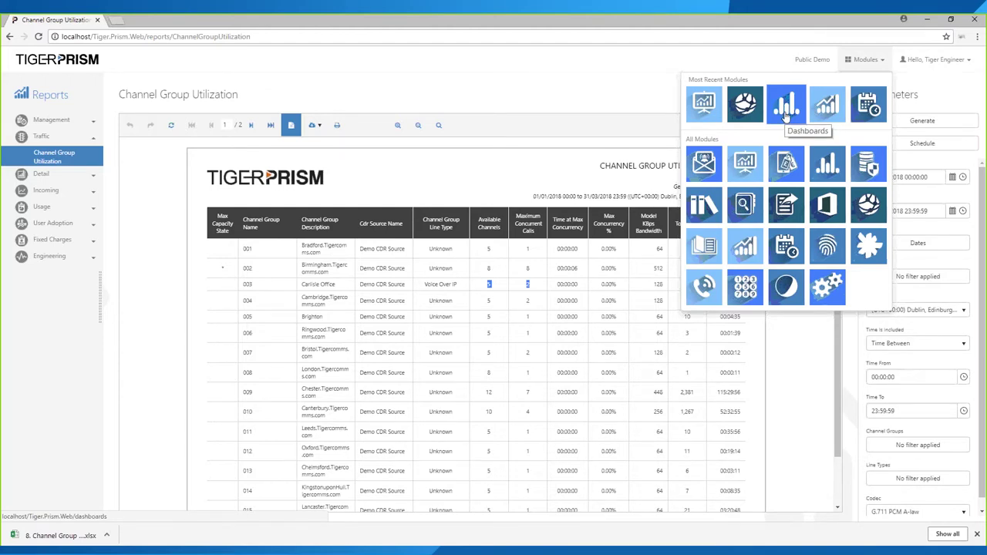
- Open the Traffic > Channel group utilization dashboard from the Dashboards module
left_click(787, 115)
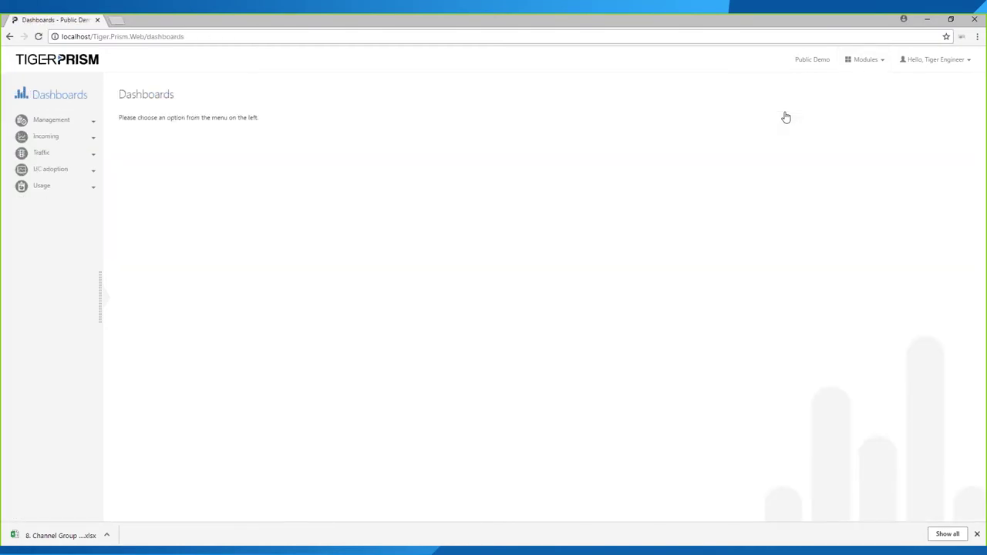
left_click(61, 158)
left_click(60, 177)
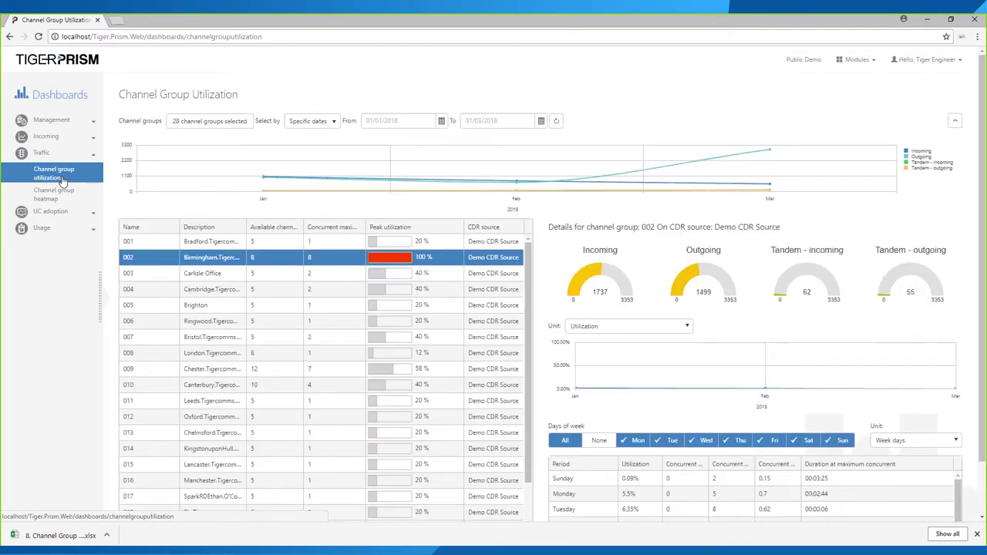
- Check all Demo CDR Source channel groups are included and keep the specific-dates range
left_click(188, 124)
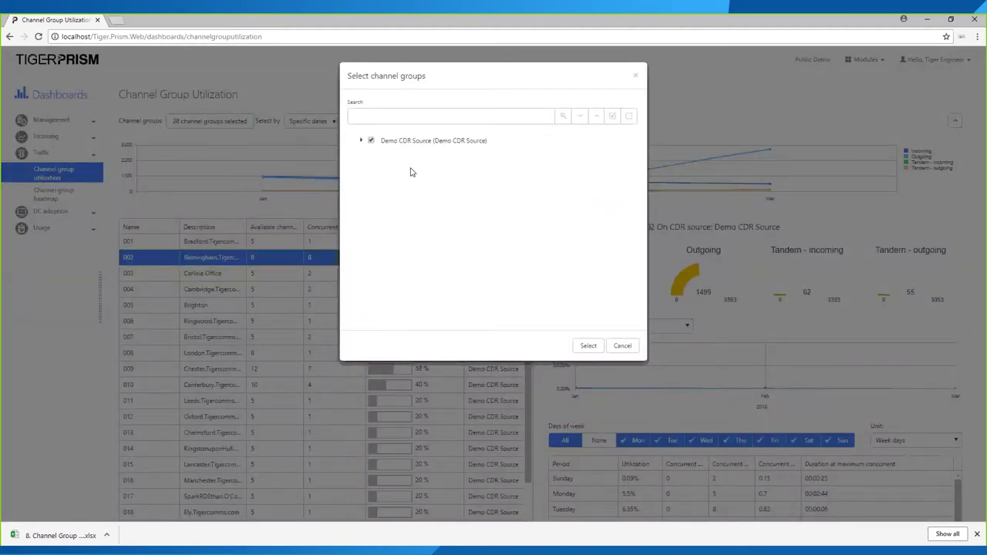
left_click(360, 142)
scroll(438, 248, "down", 4)
key("Escape")
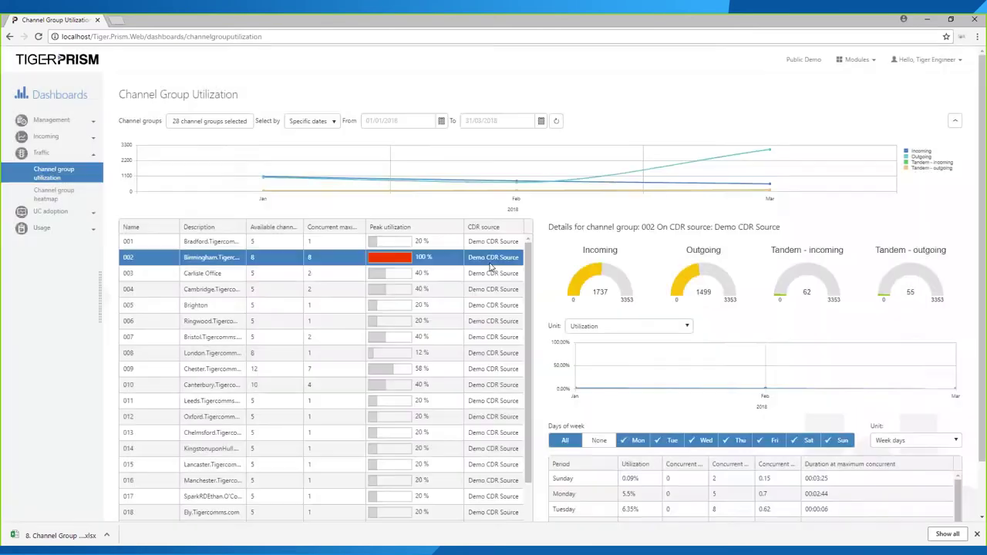
left_click(308, 121)
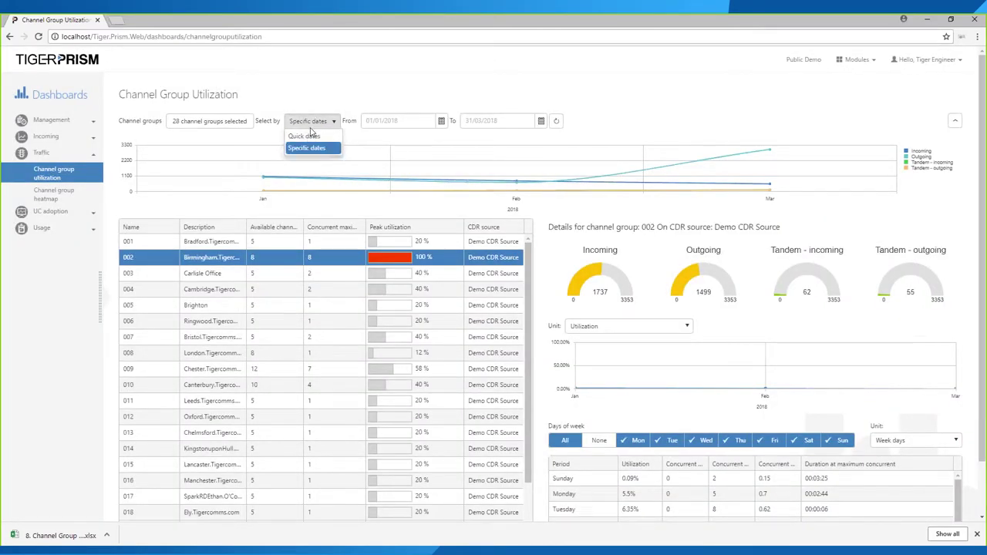
left_click(313, 148)
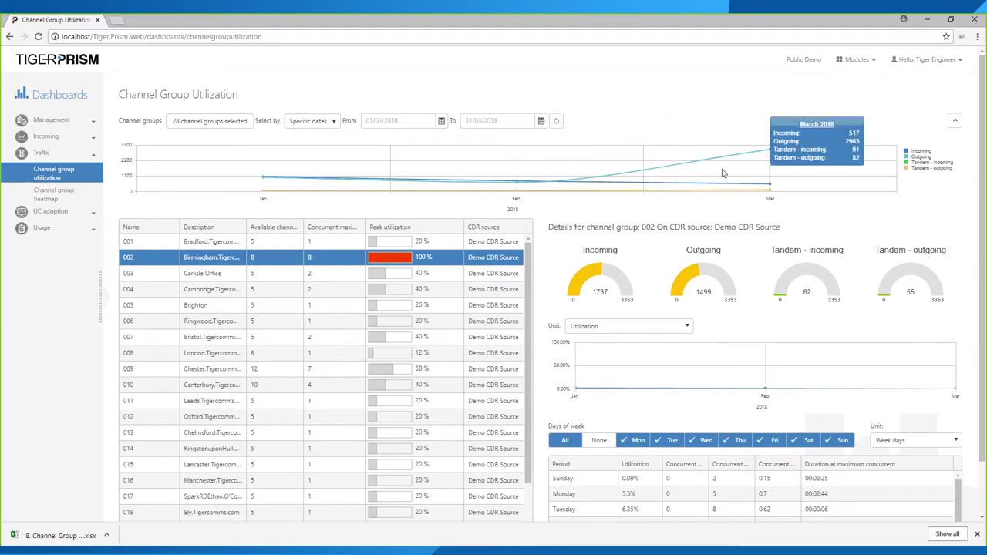
- Step through groups 001, 003 and 005, return to Birmingham 002, and chart Concurrent maximum
left_click(159, 246)
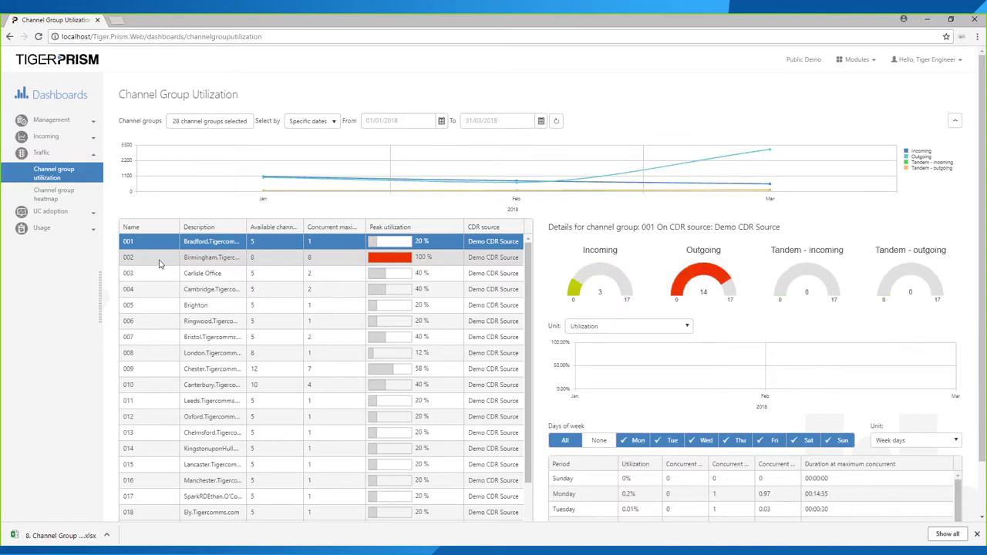
left_click(160, 259)
left_click(159, 275)
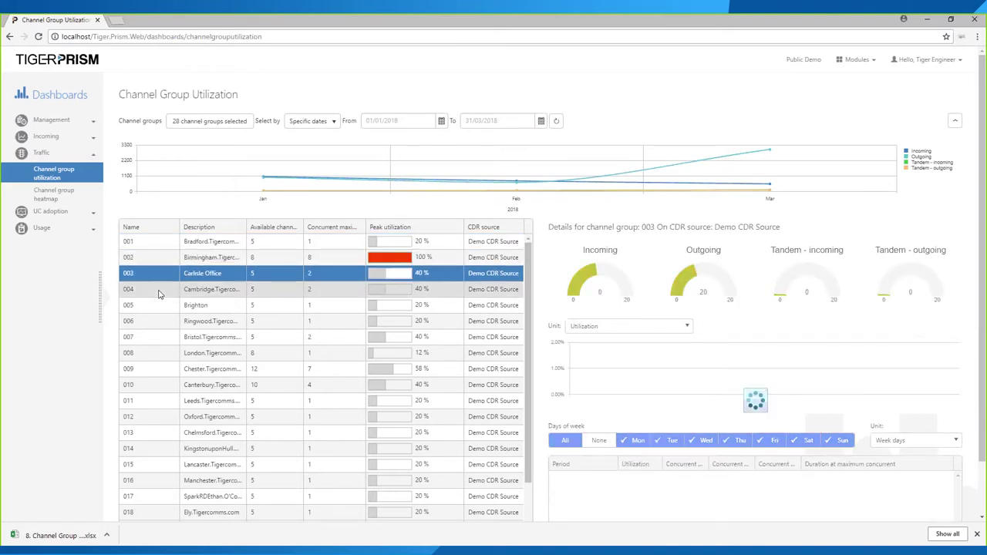
left_click(160, 304)
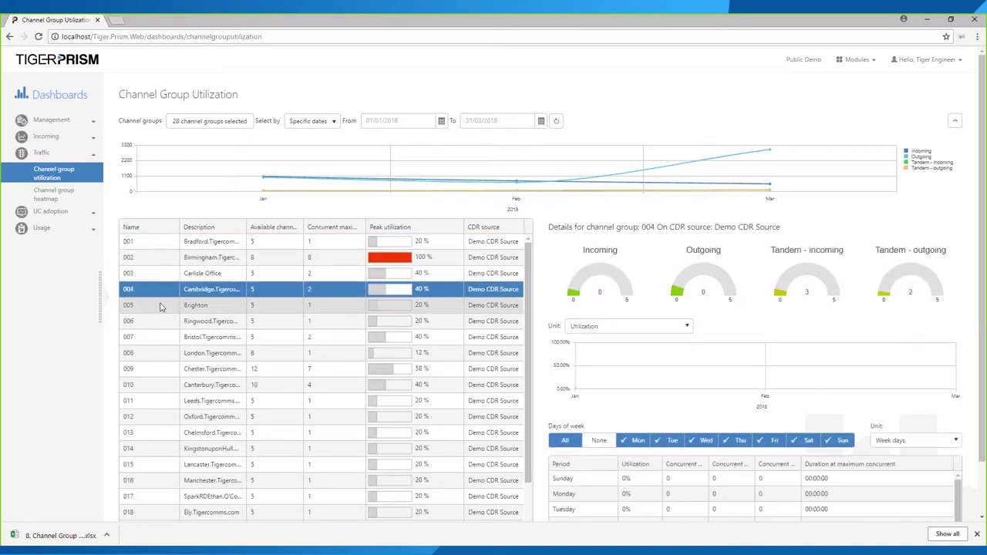
left_click(164, 260)
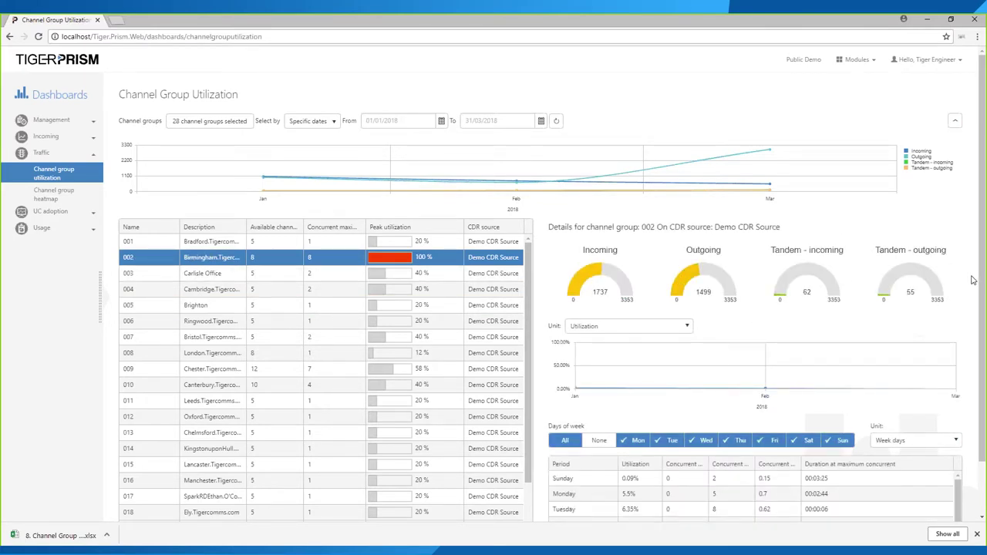
left_click(683, 327)
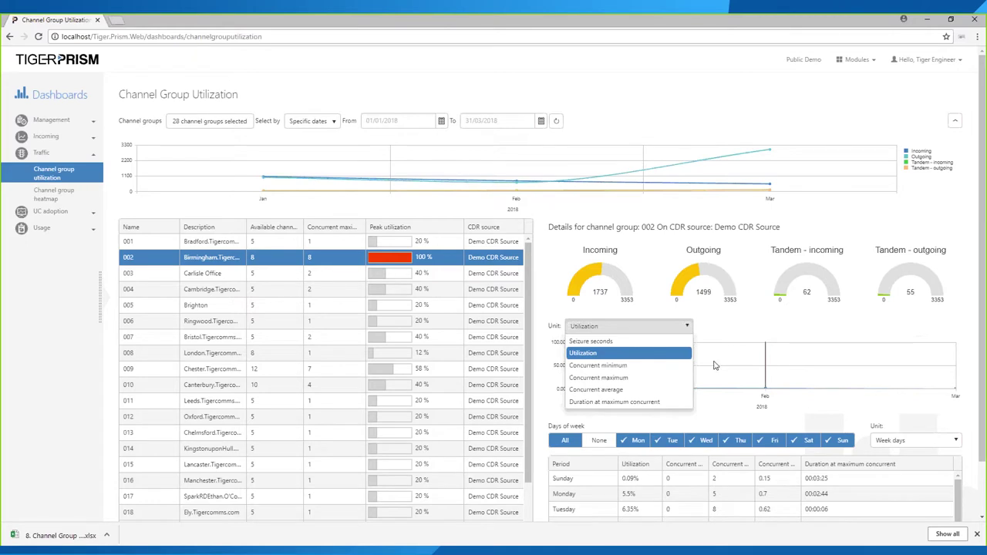
left_click(629, 377)
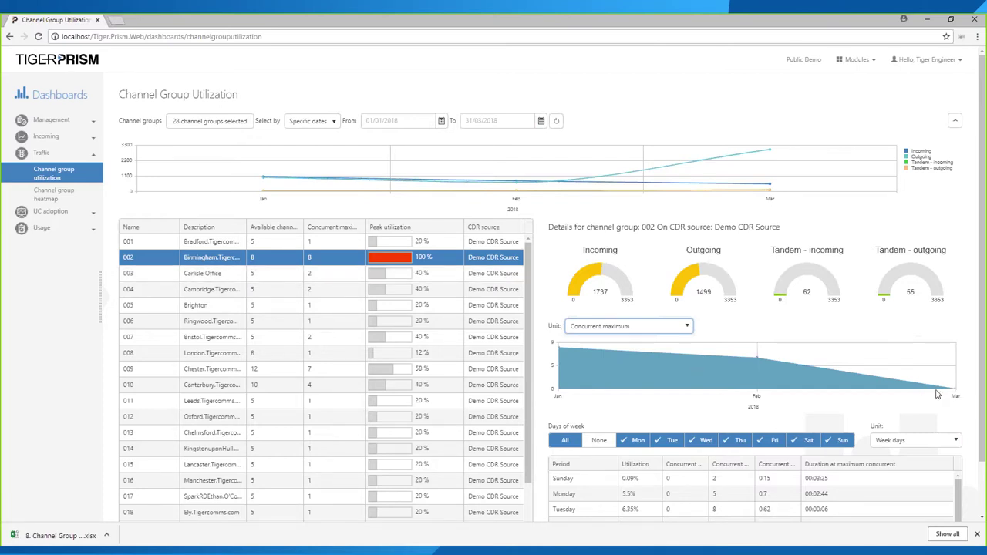
- Move through groups 003 and 004 to Chester 009 and check its 1849 outgoing calls
left_click(268, 276)
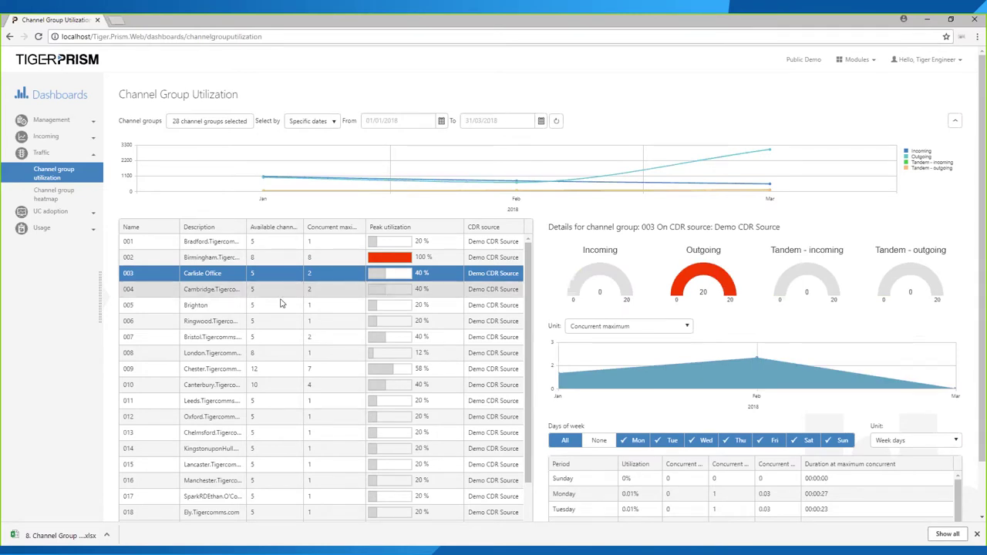
left_click(278, 293)
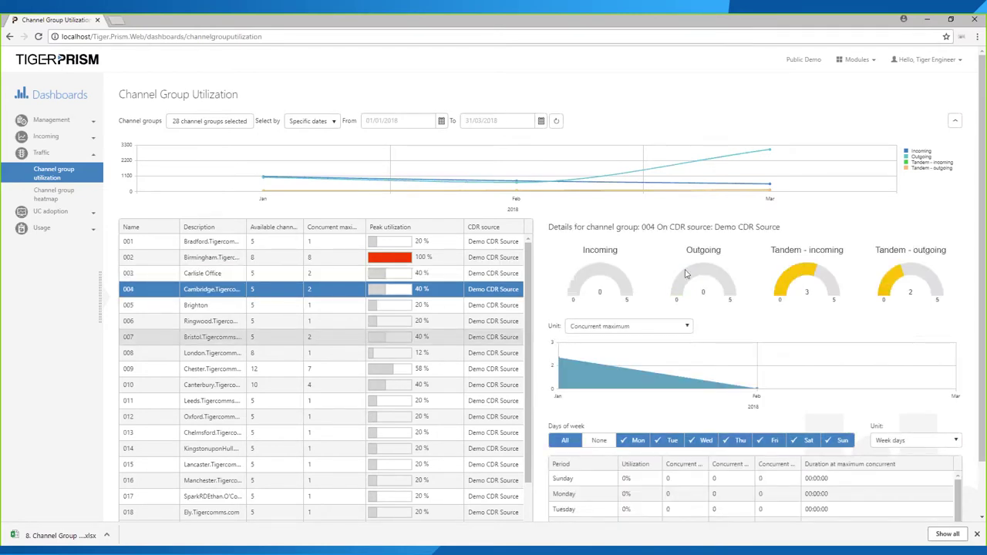
left_click(281, 368)
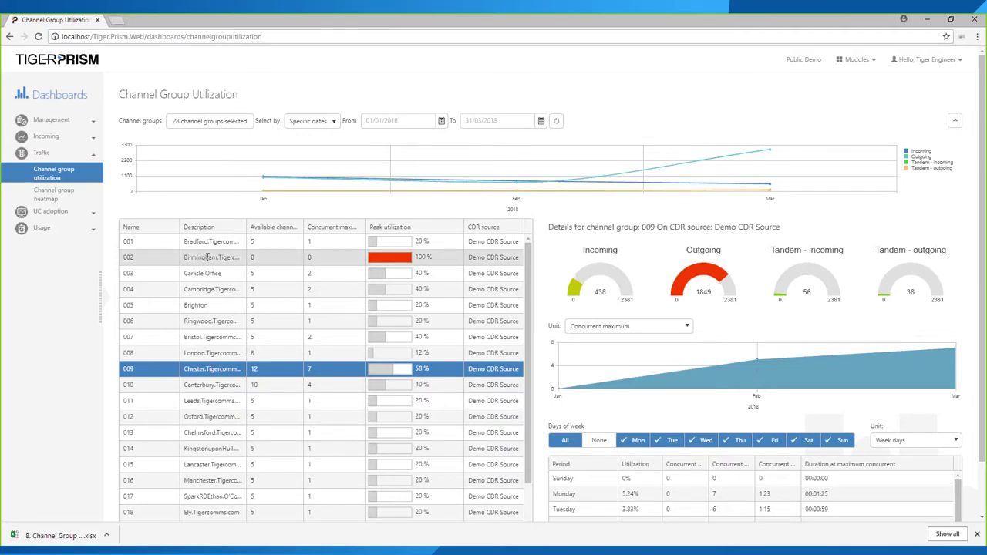
left_click_drag(694, 293, 715, 293)
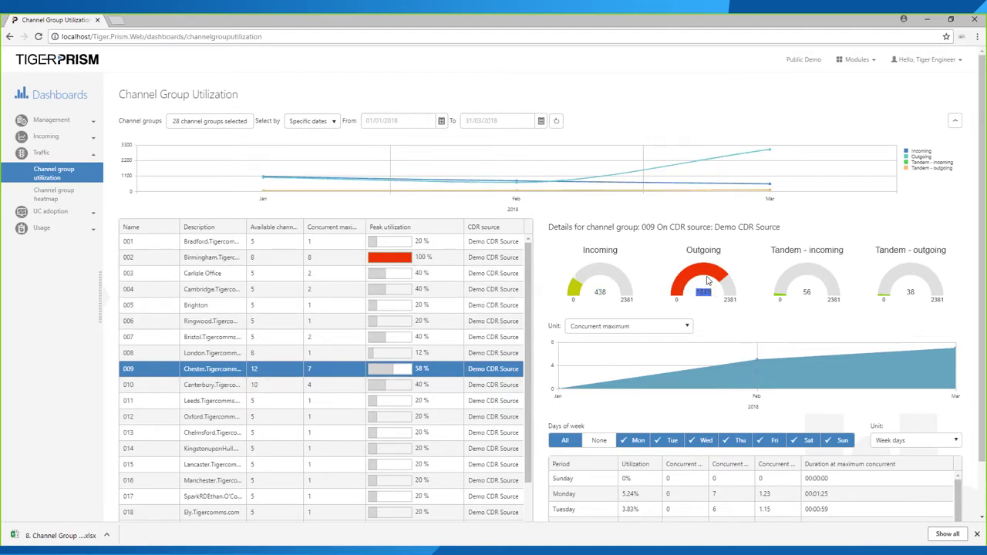
left_click(601, 291)
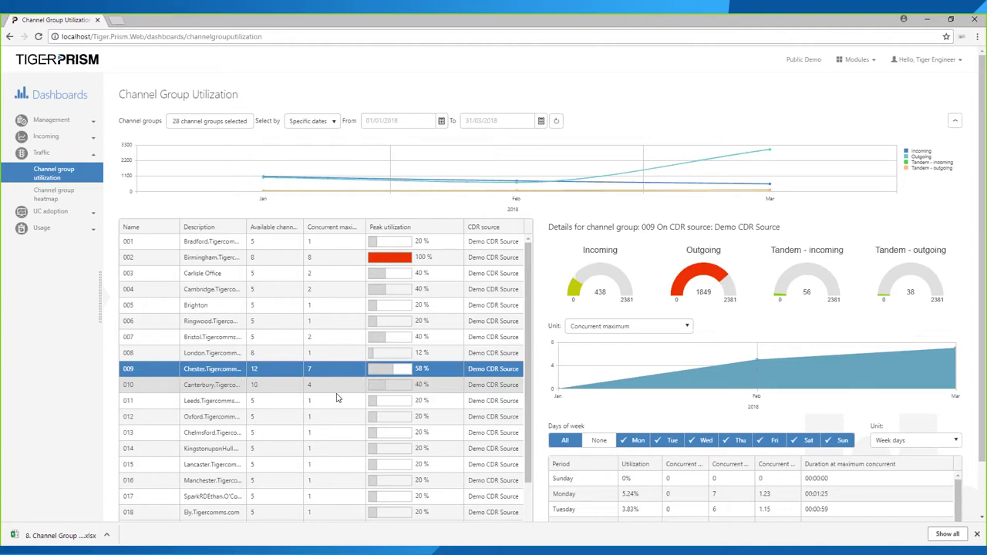
- Break the dashboard's period table down by months
scroll(953, 452, "down", 2)
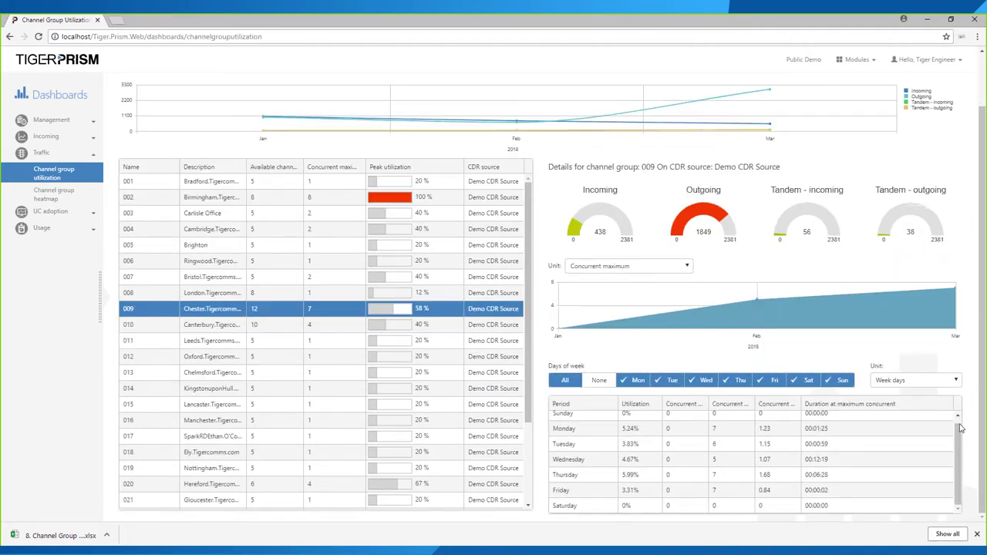
scroll(956, 431, "up", 1)
left_click(915, 381)
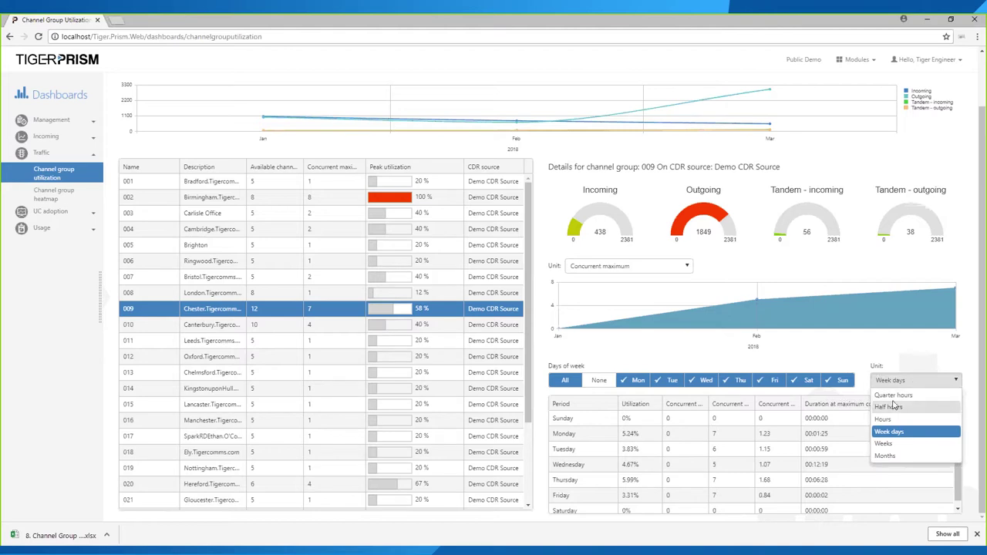
left_click(885, 455)
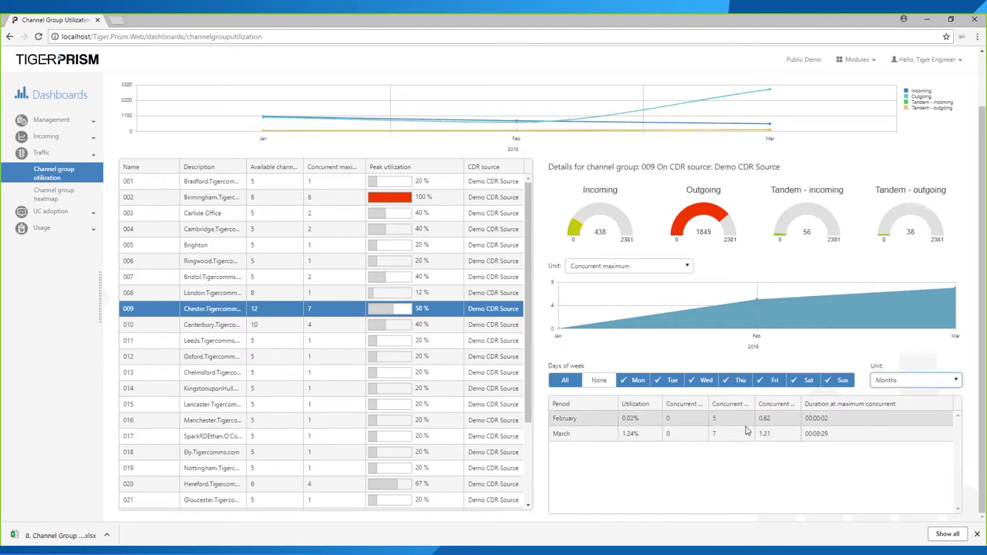
- Compare the February and March period rows, then show Leeds group 011's utilization details
left_click(689, 435)
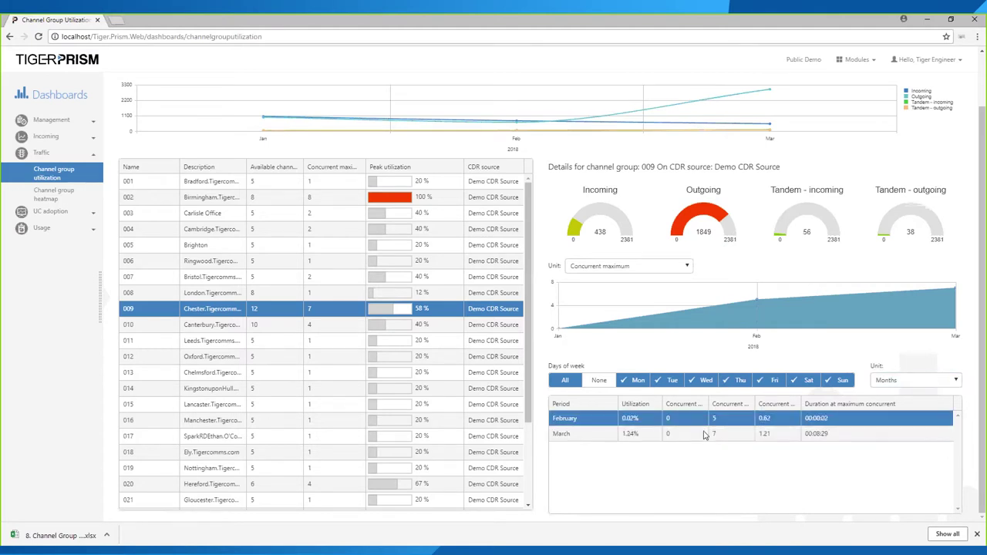
left_click(706, 421)
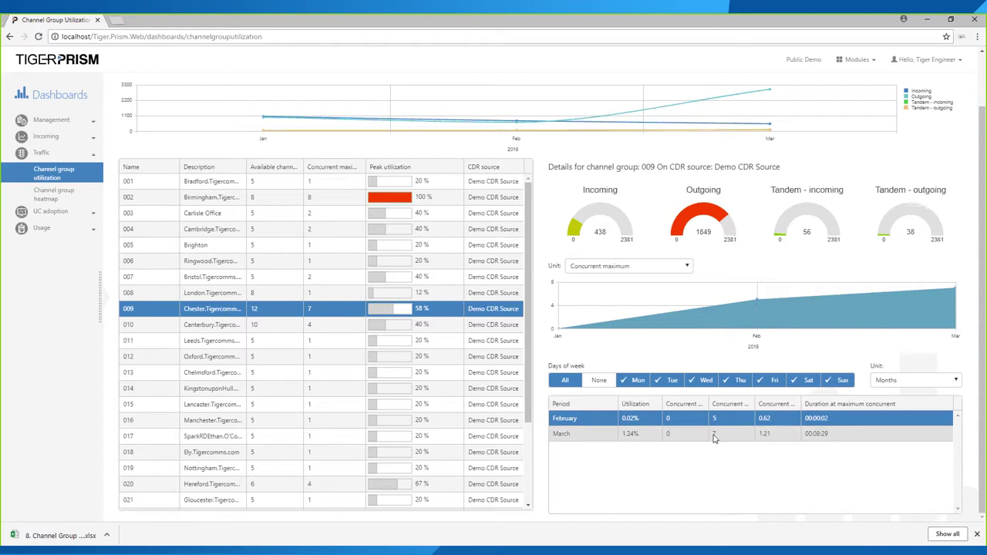
left_click_drag(752, 400, 793, 400)
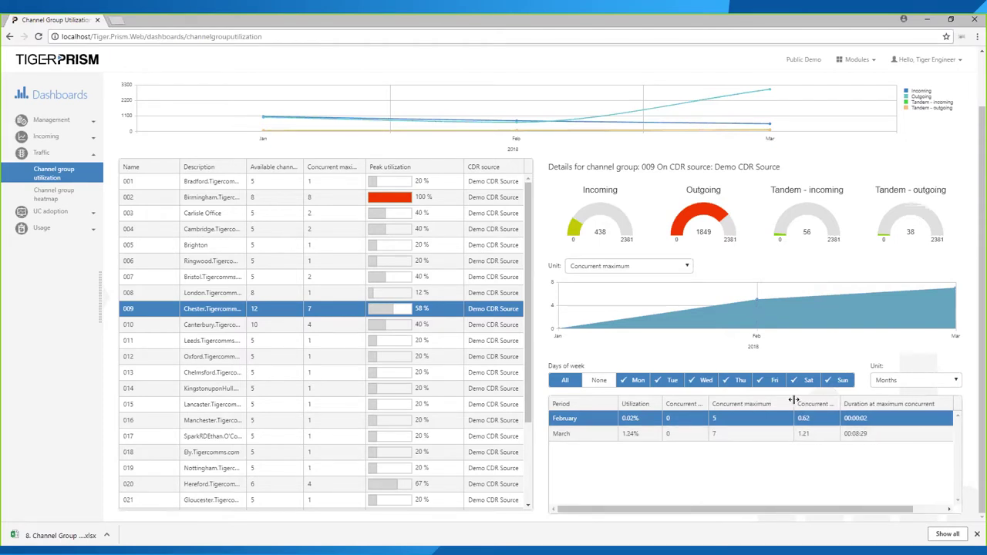
left_click(706, 437)
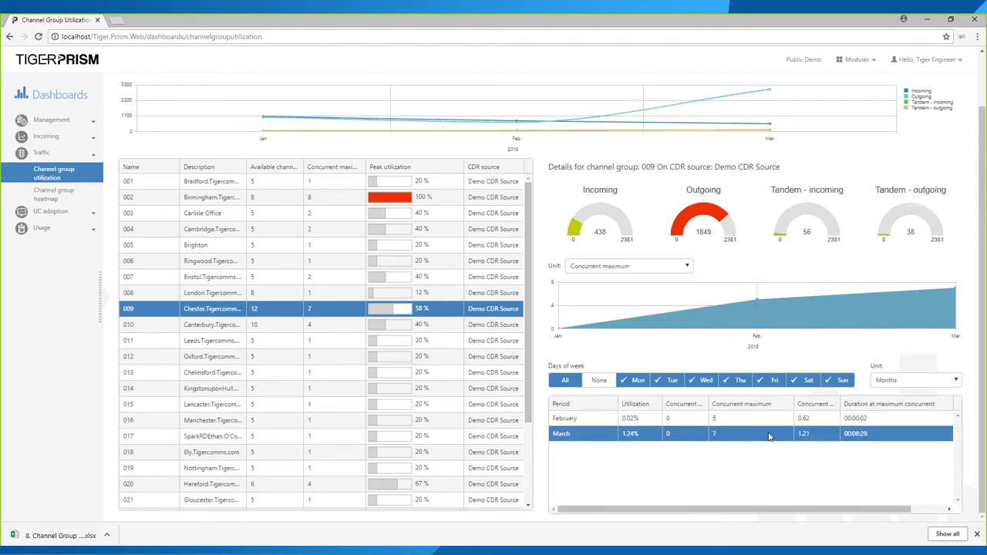
scroll(298, 386, "down", 3)
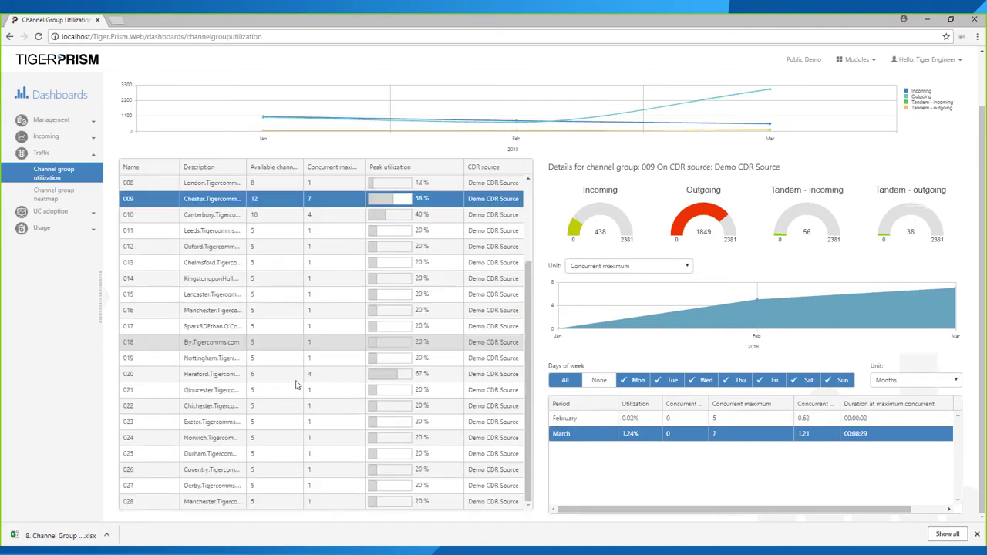
scroll(298, 385, "up", 5)
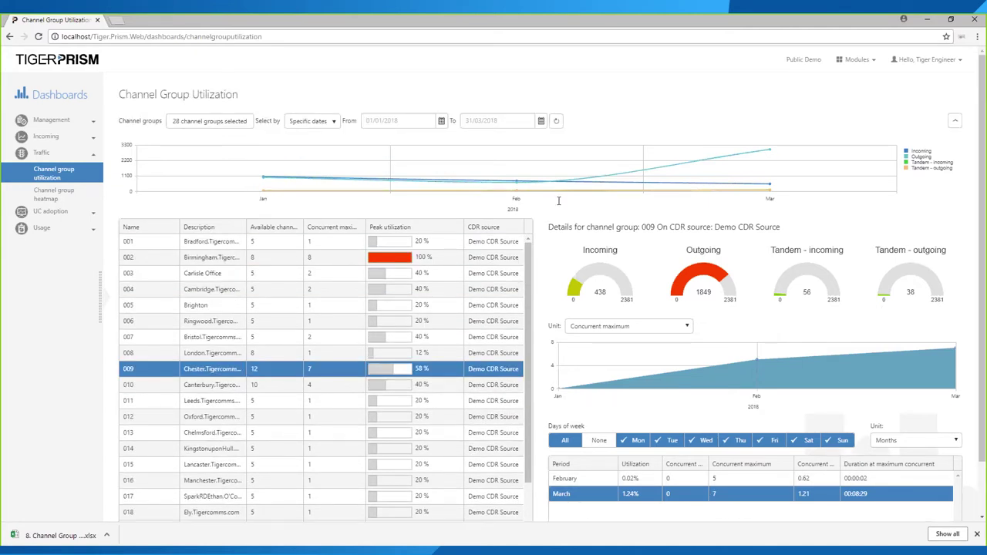
left_click(269, 399)
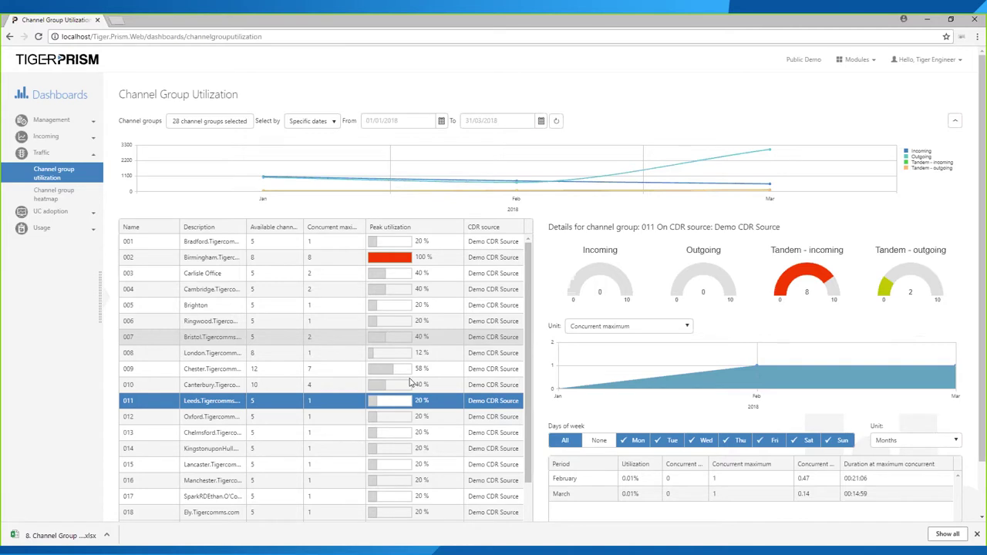
left_click(52, 190)
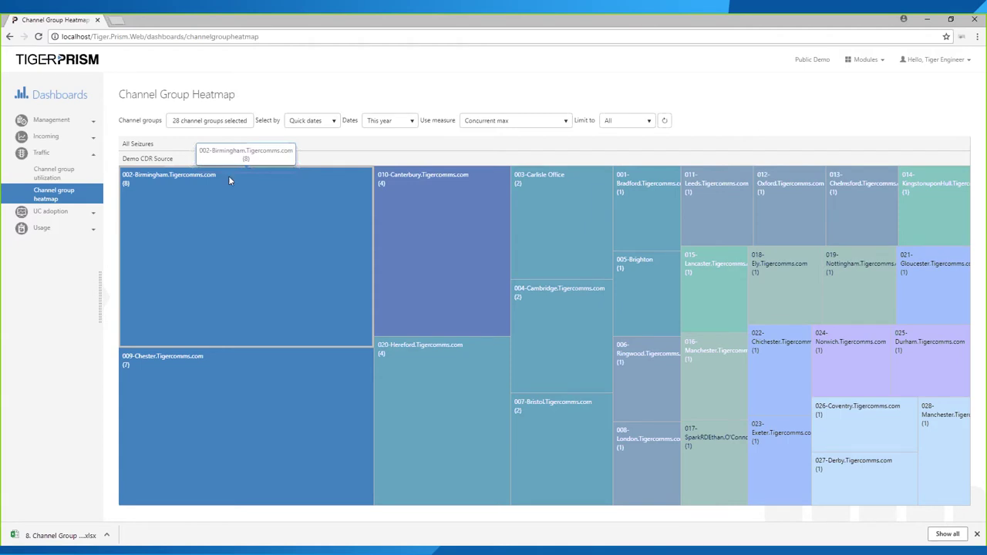
- Size the heatmap by Max seizure seconds (15 min period), then switch back to Concurrent max
mouse_move(455, 122)
left_mouse_down()
mouse_move(422, 122)
mouse_move(456, 122)
left_mouse_up()
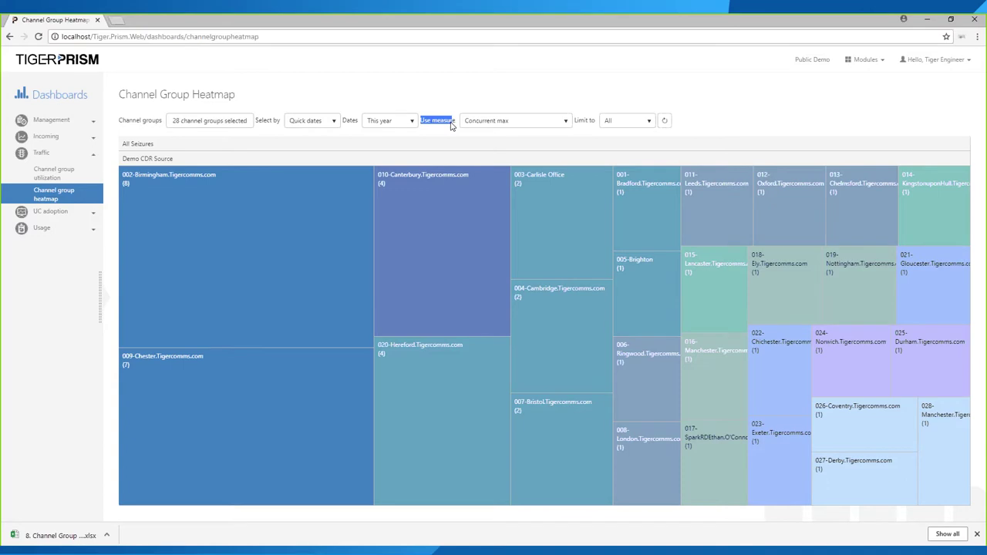
left_click(477, 128)
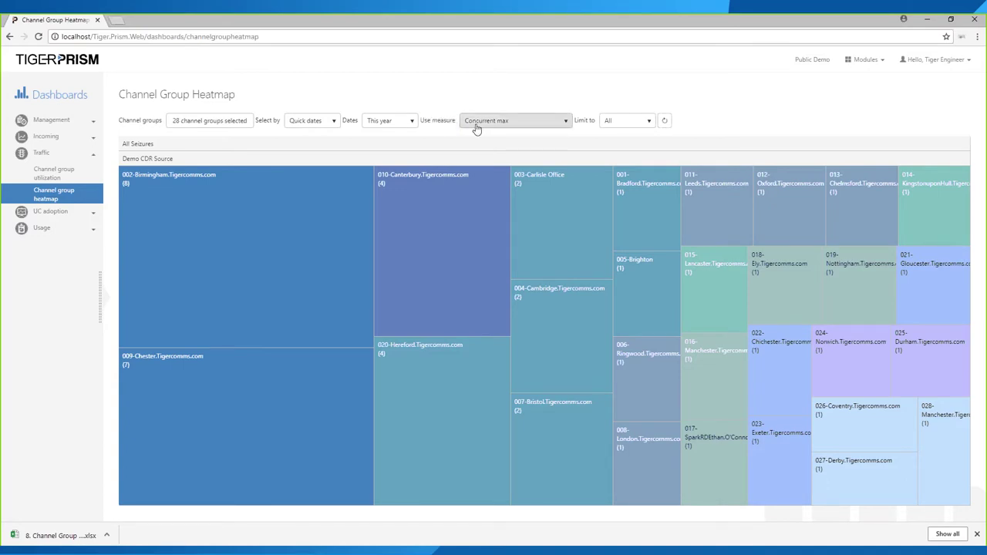
left_click(476, 126)
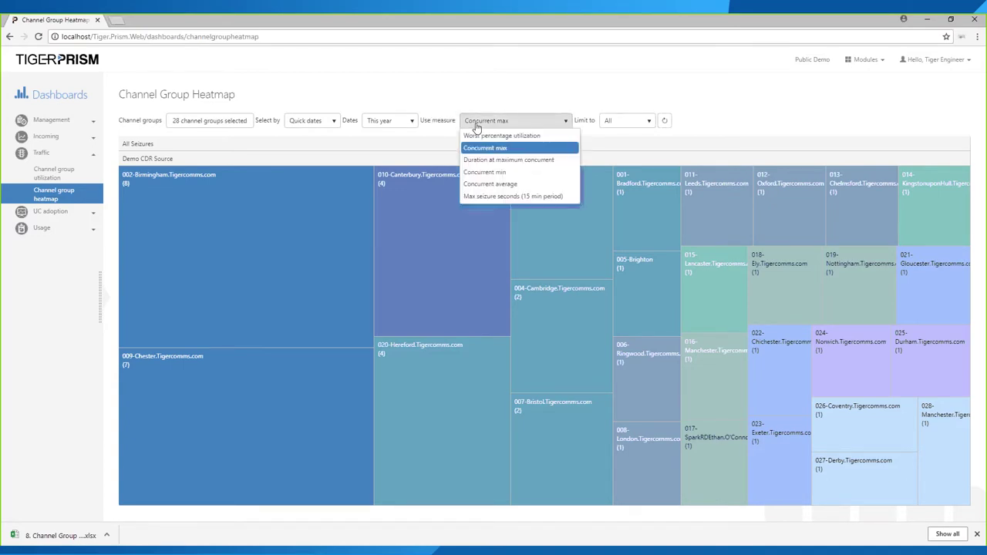
left_click(478, 148)
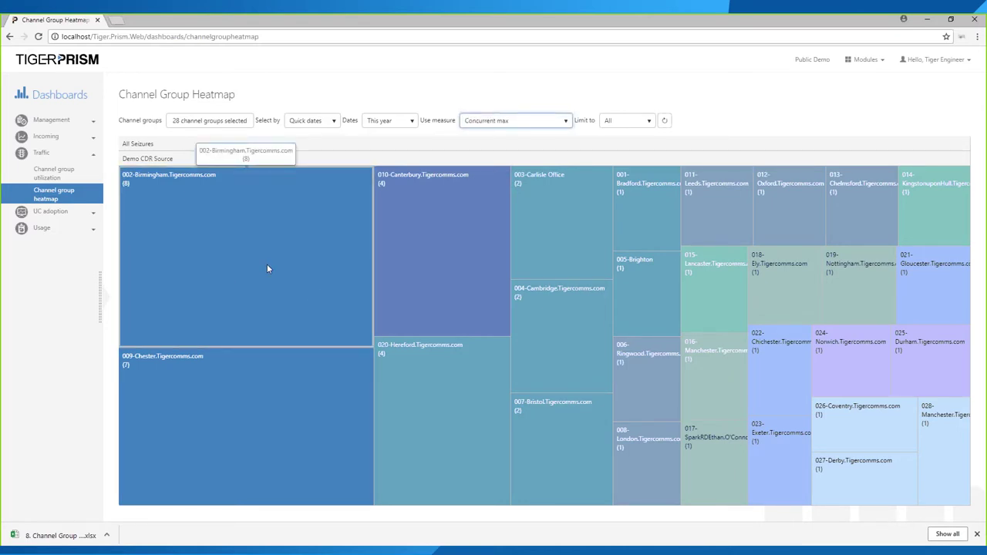
left_click(528, 125)
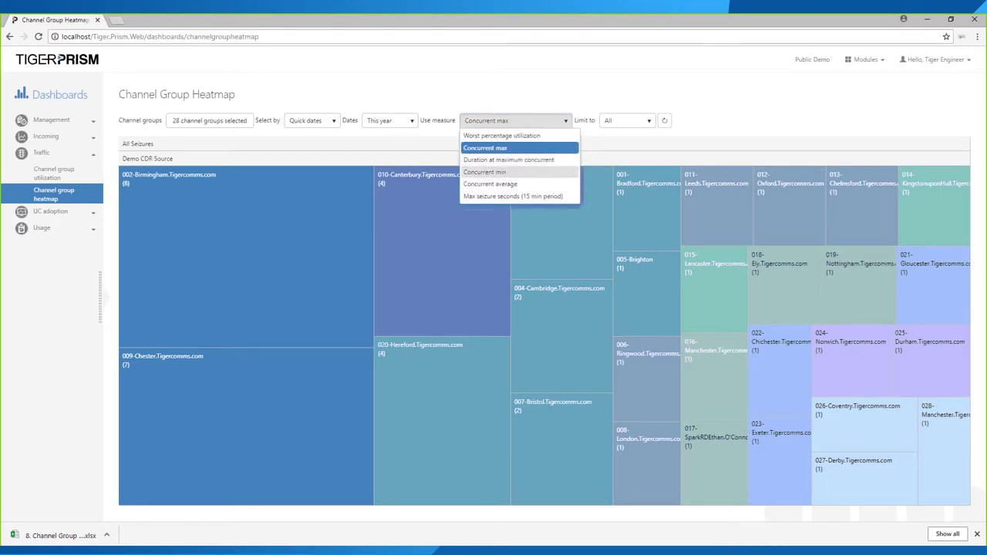
left_click(495, 196)
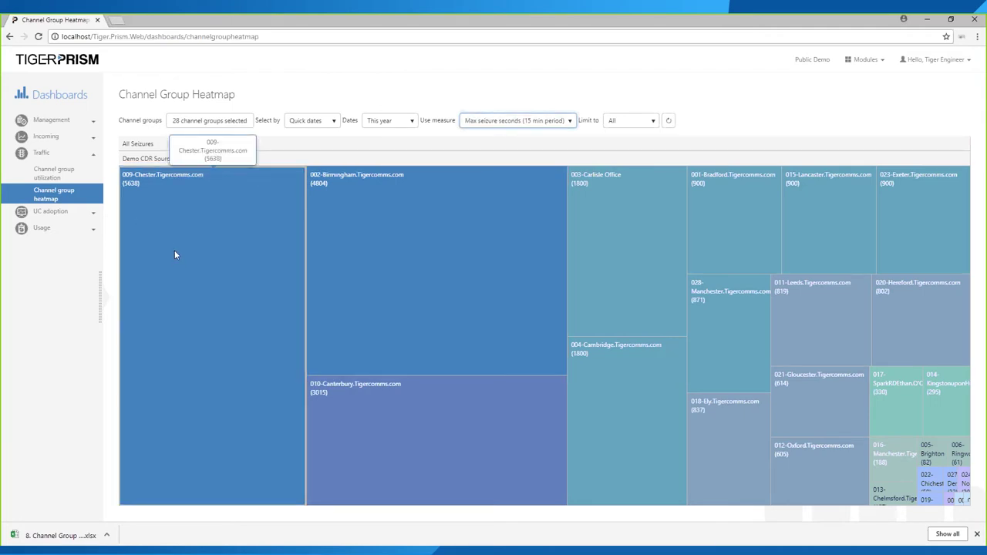
left_click(512, 121)
left_click(485, 155)
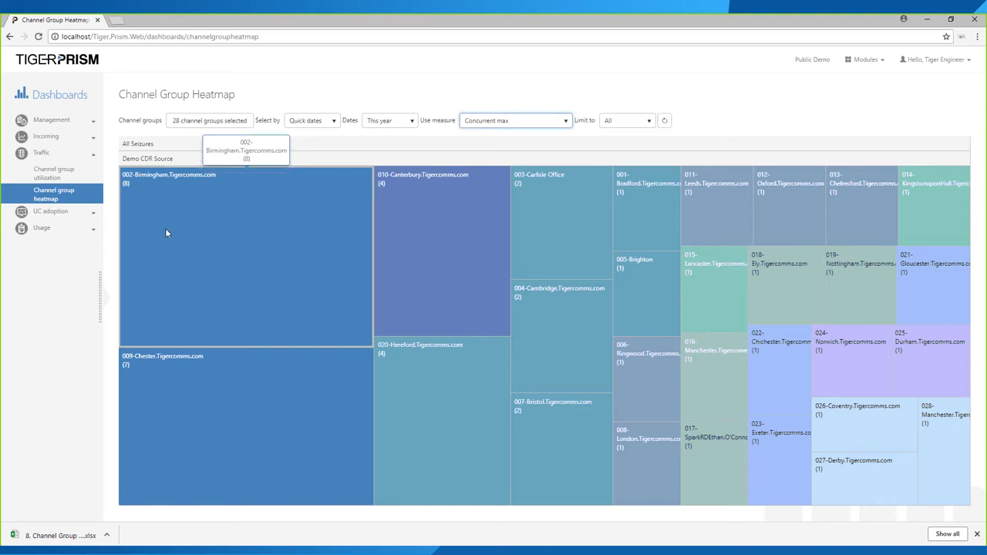
- Open 002-Birmingham's analysis from its heatmap tile, review the monthly points, and drill into January 2018
left_click(190, 263)
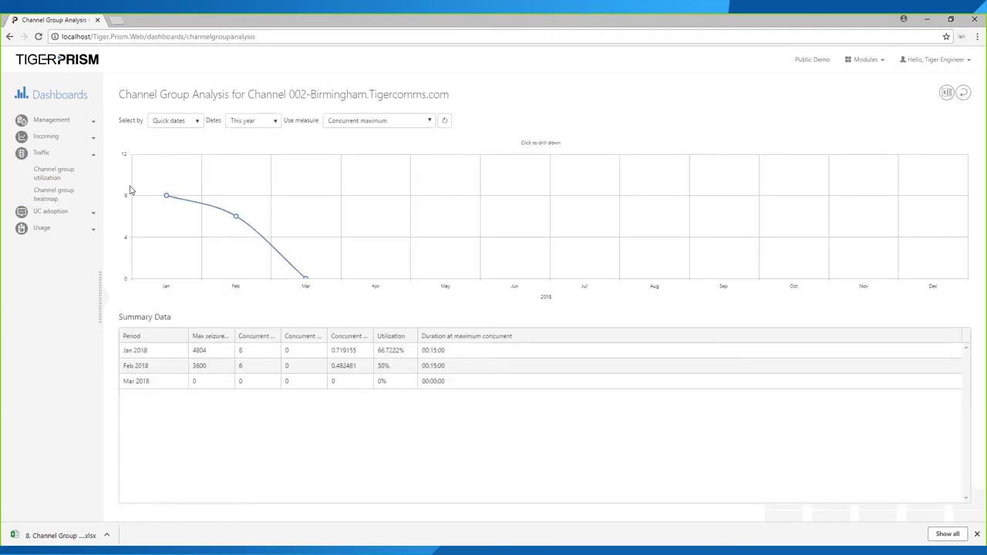
mouse_move(199, 213)
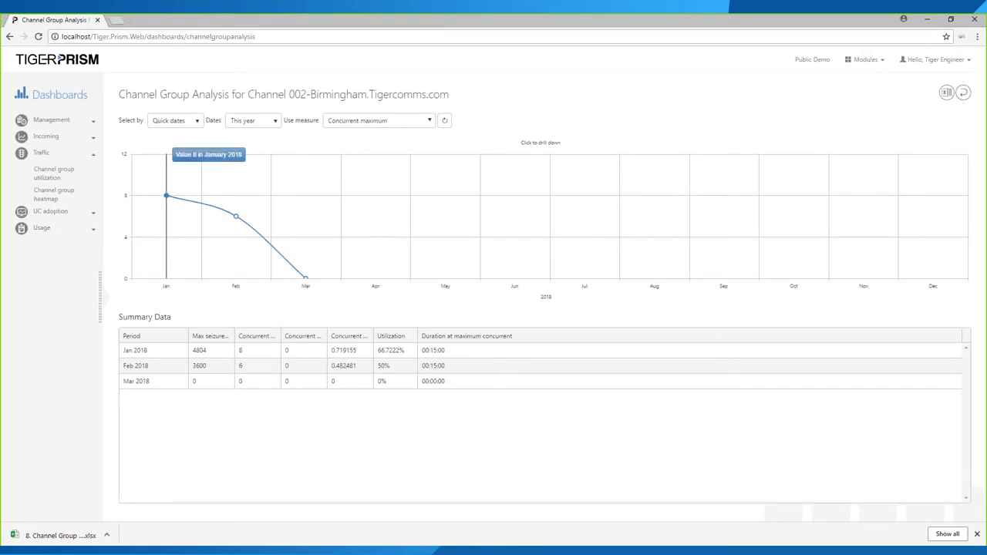
mouse_move(235, 219)
mouse_move(303, 277)
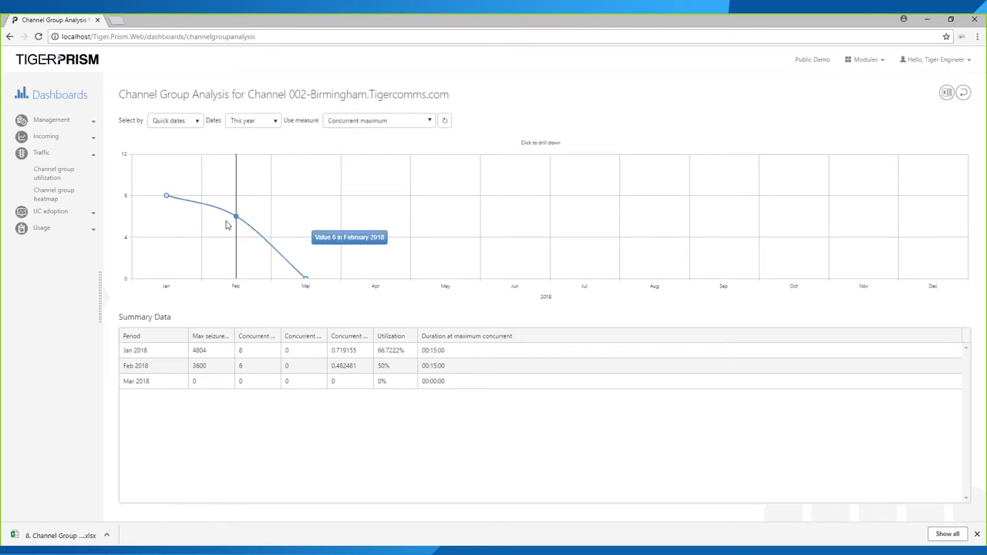
mouse_move(168, 200)
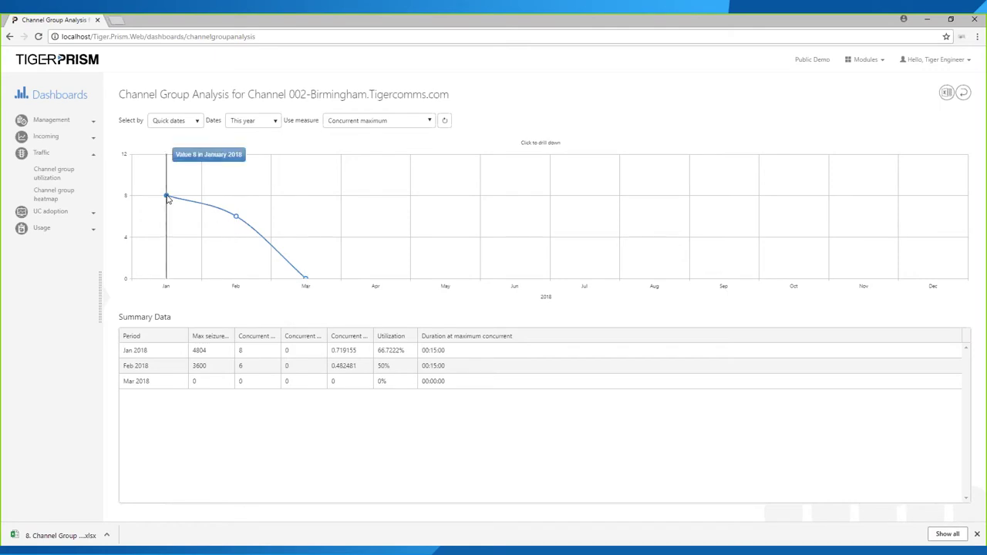
left_click(167, 199)
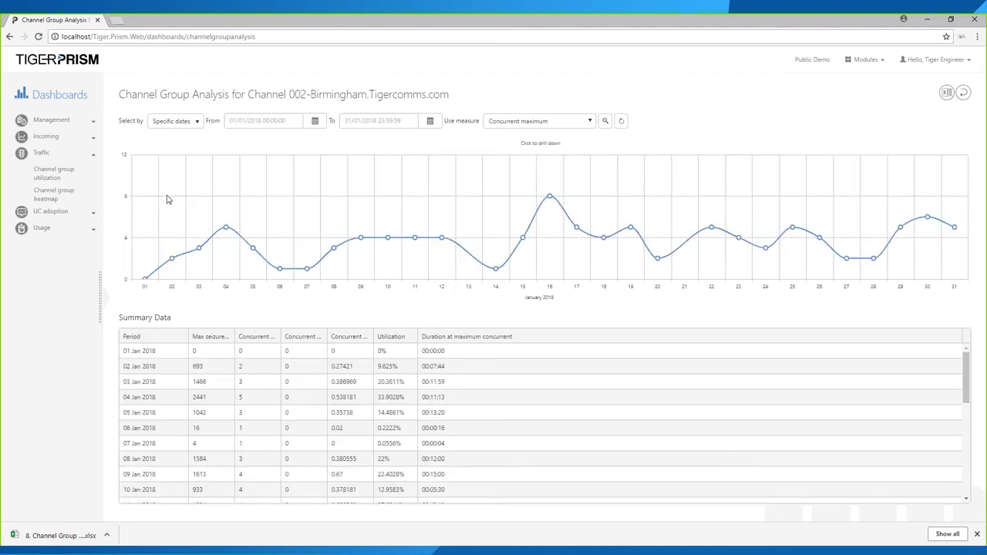
- Drill from the 16 Jan 2018 peak on the daily chart to that day's hourly figures
mouse_move(171, 262)
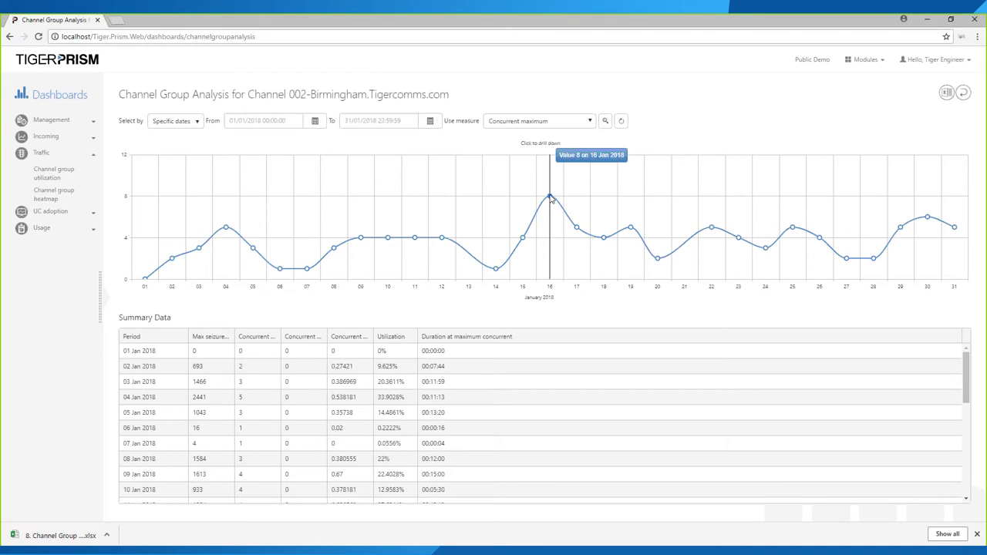
left_click(550, 198)
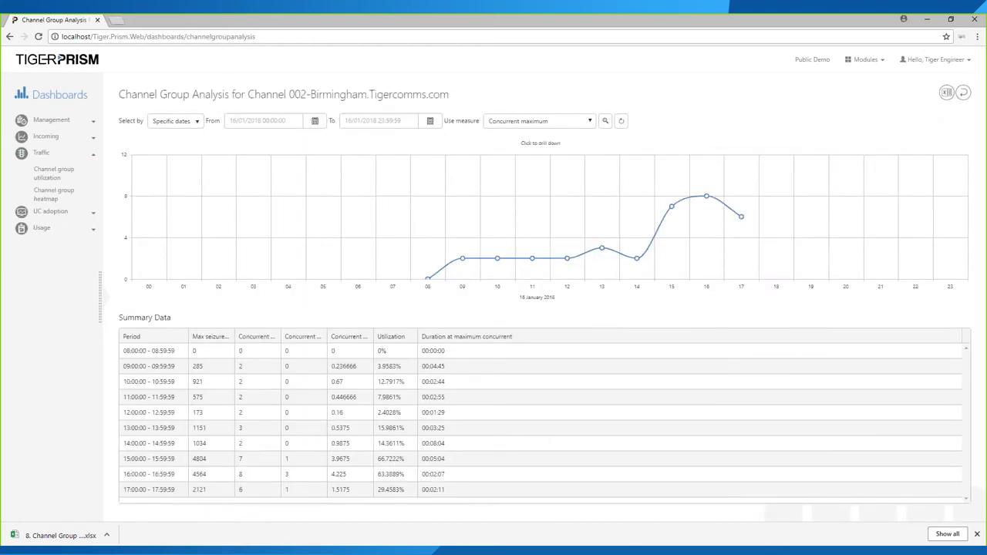
- Break the 16:00 hour into quarter-hours and open the 16:15 seizures page for 16 Jan 2018
left_click(707, 198)
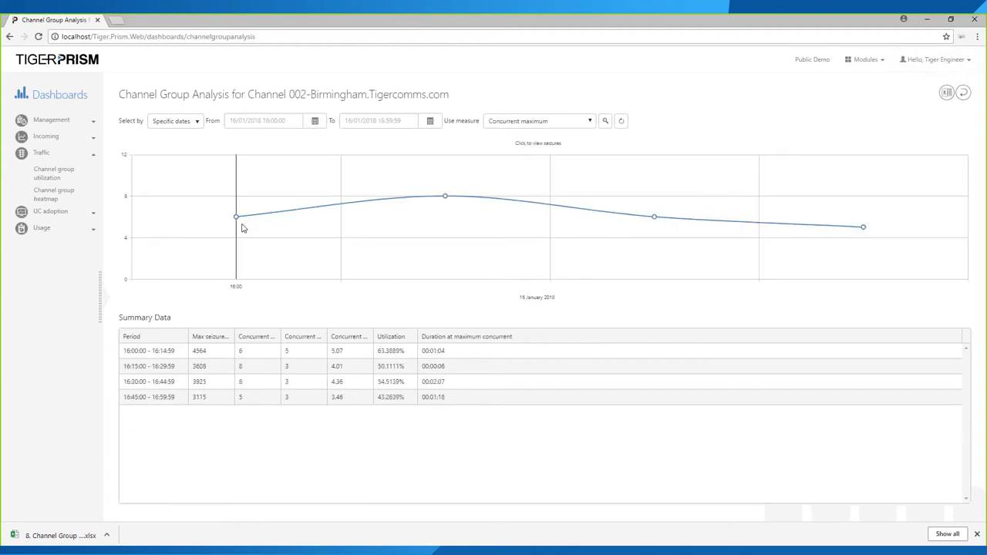
mouse_move(238, 220)
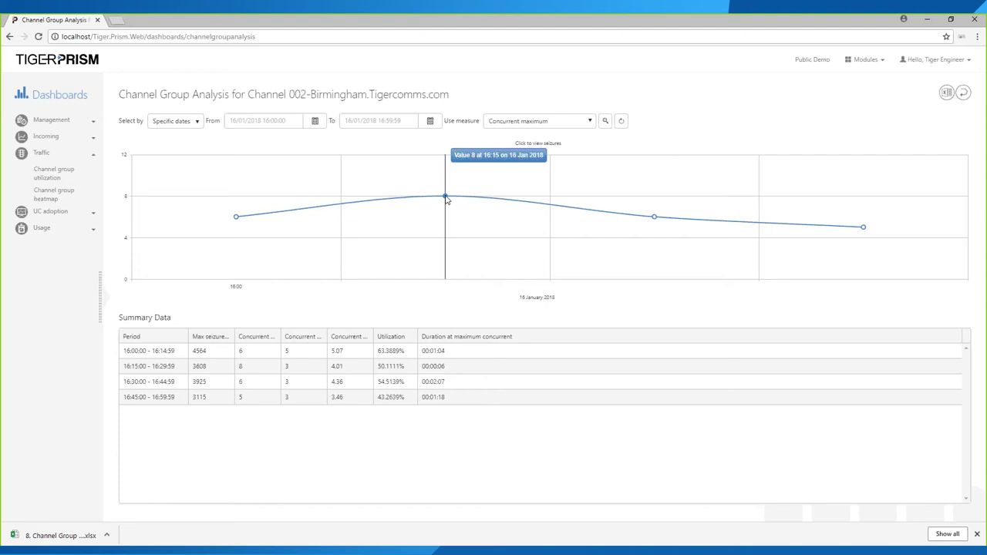
left_click(445, 198)
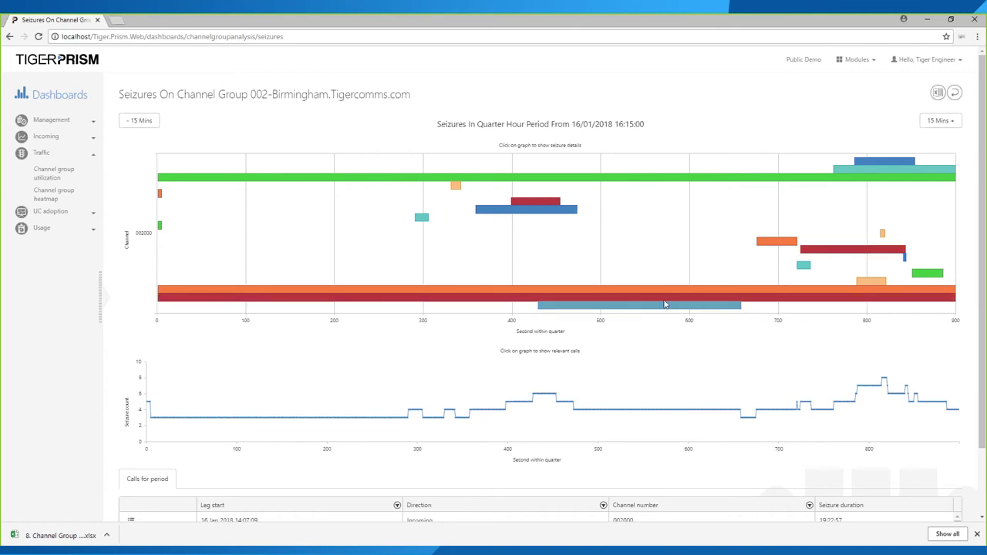
scroll(502, 253, "down", 1)
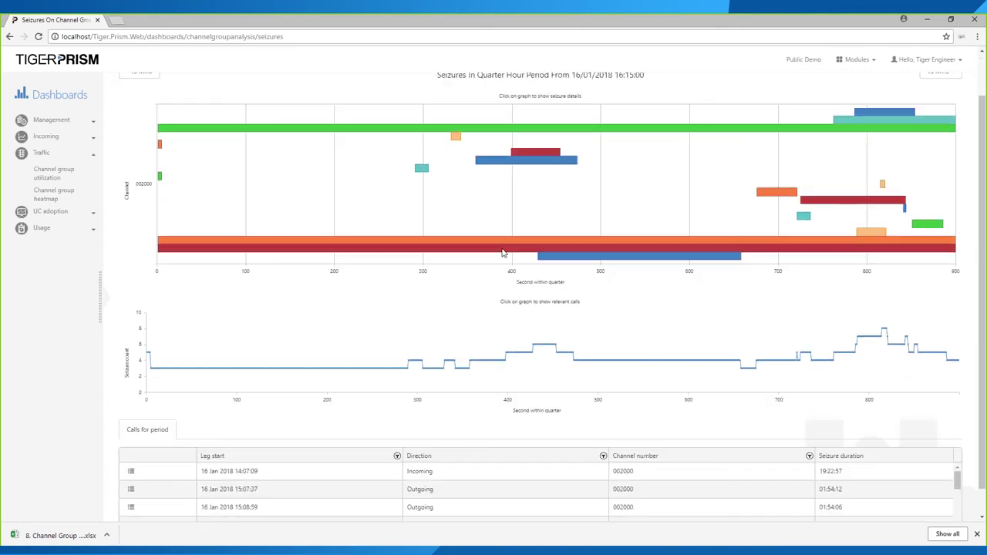
- Show a 002000 seizure's details, open its call leg summary, then return to the Seizures tab
left_click(402, 129)
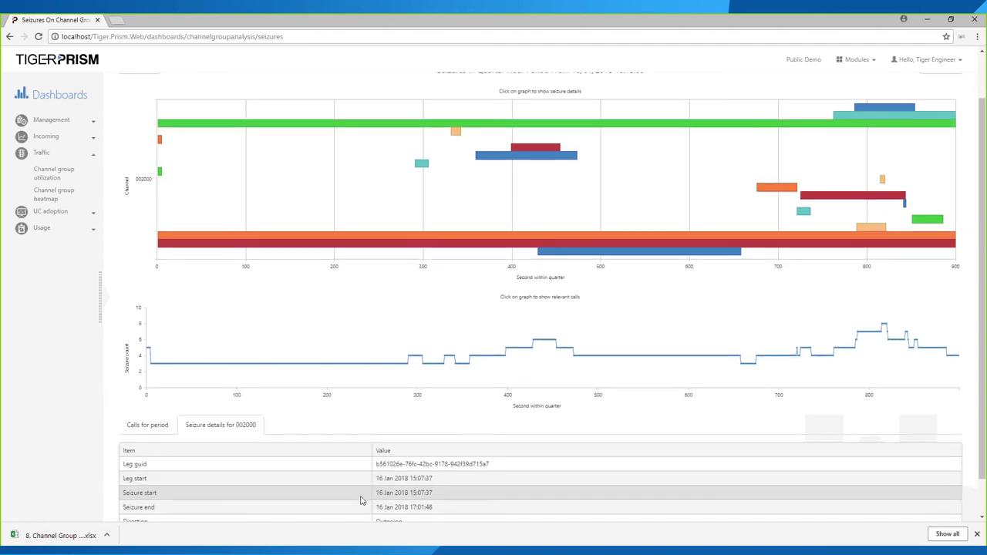
scroll(361, 499, "down", 1)
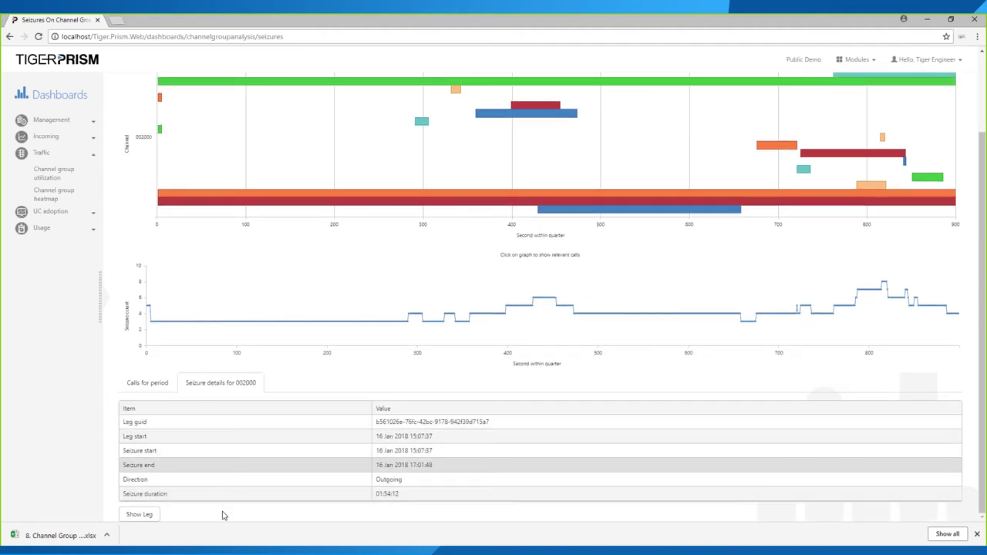
left_click(140, 515)
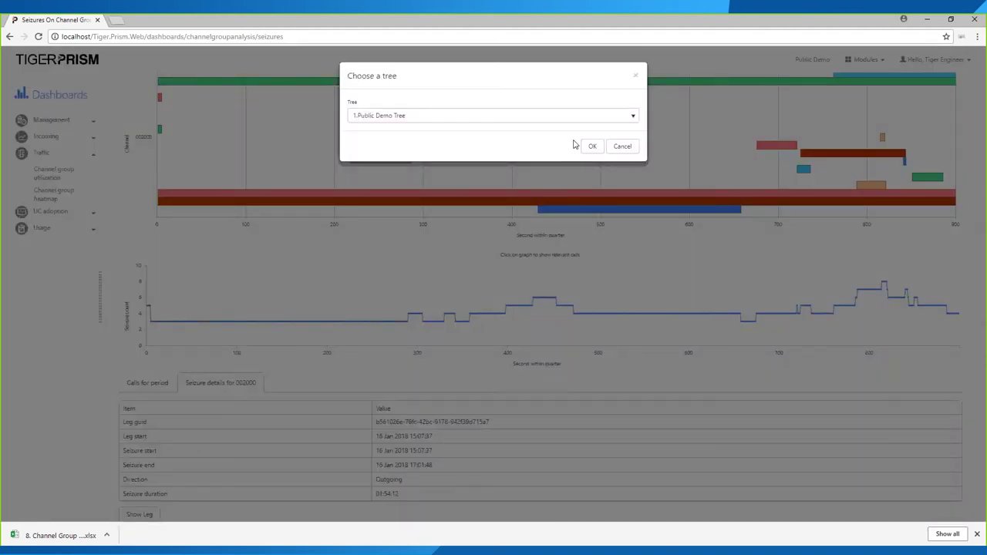
left_click(590, 149)
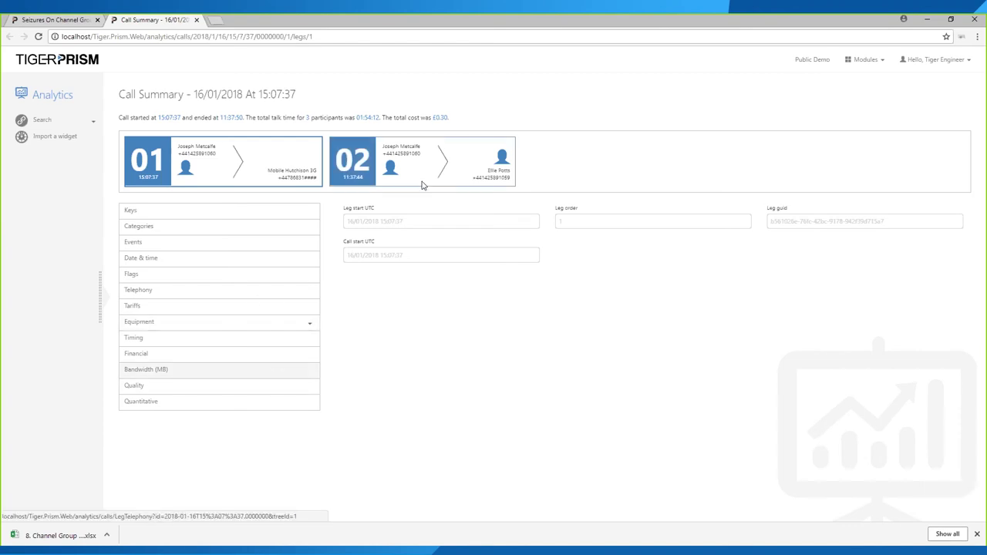
left_click(51, 20)
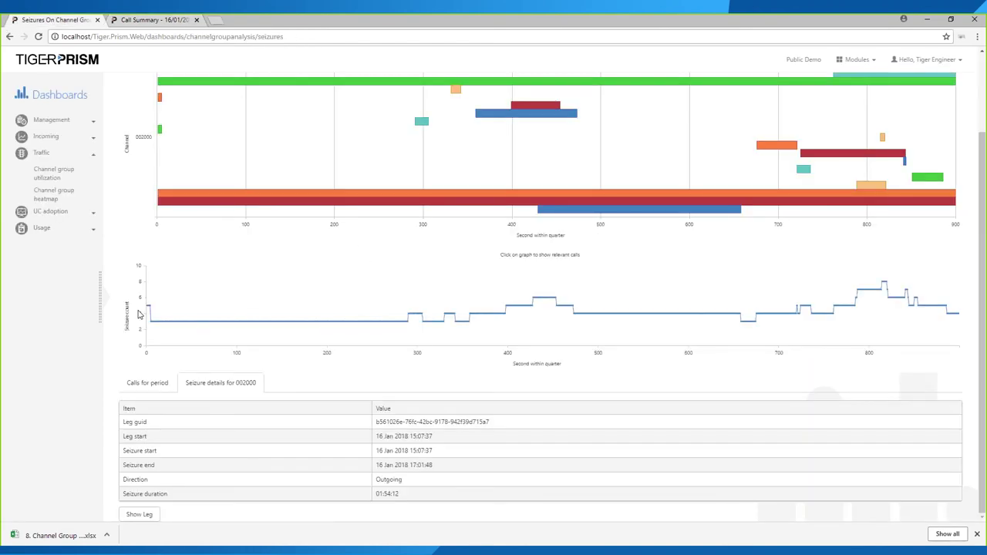
mouse_move(155, 326)
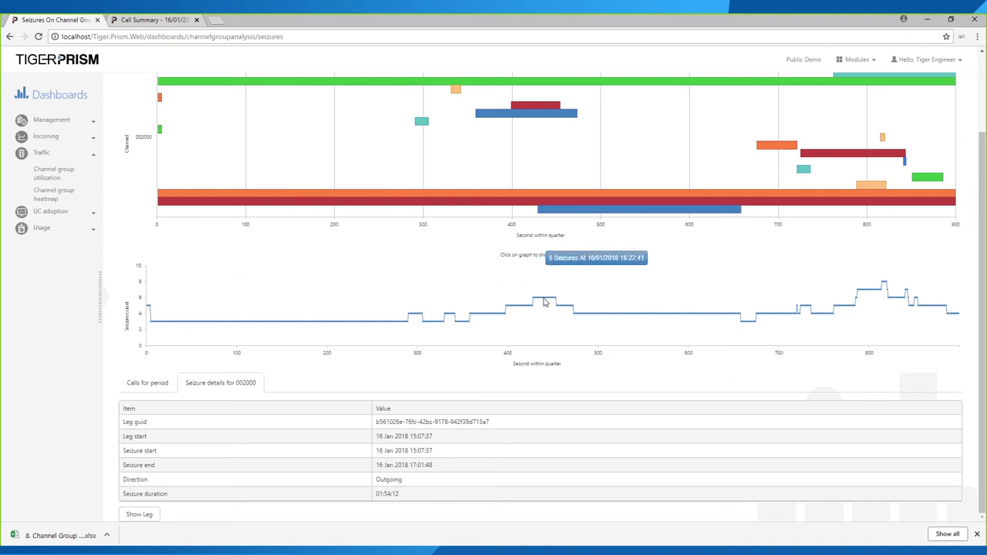
- List the calls active at 16:28:37 and open the Call Summary for the 14:07:09 call
left_click(885, 285)
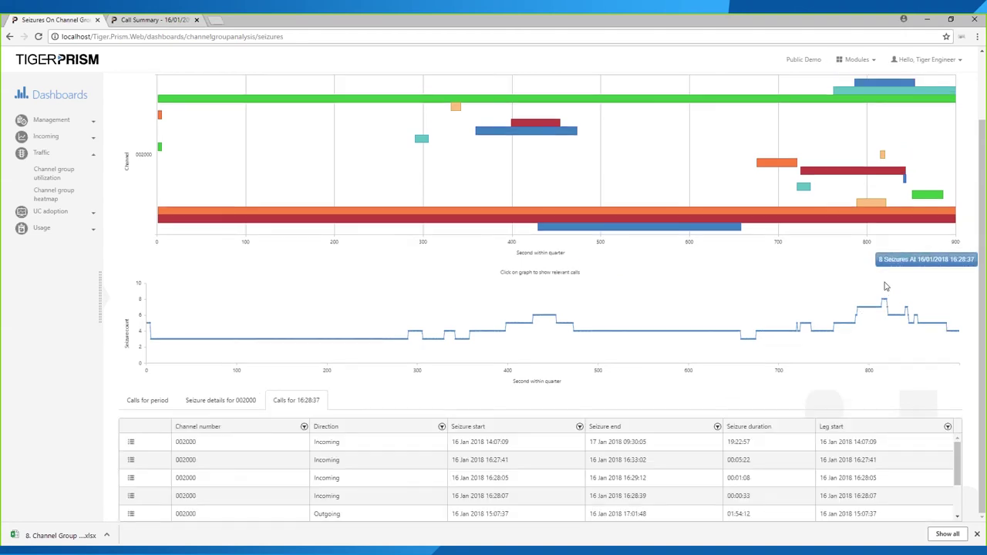
scroll(462, 500, "down", 3)
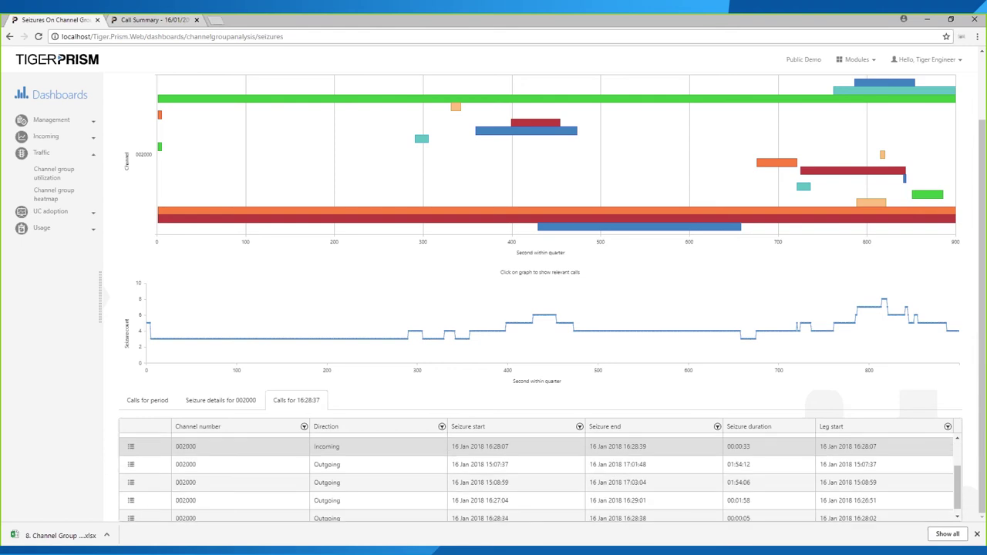
scroll(453, 493, "up", 4)
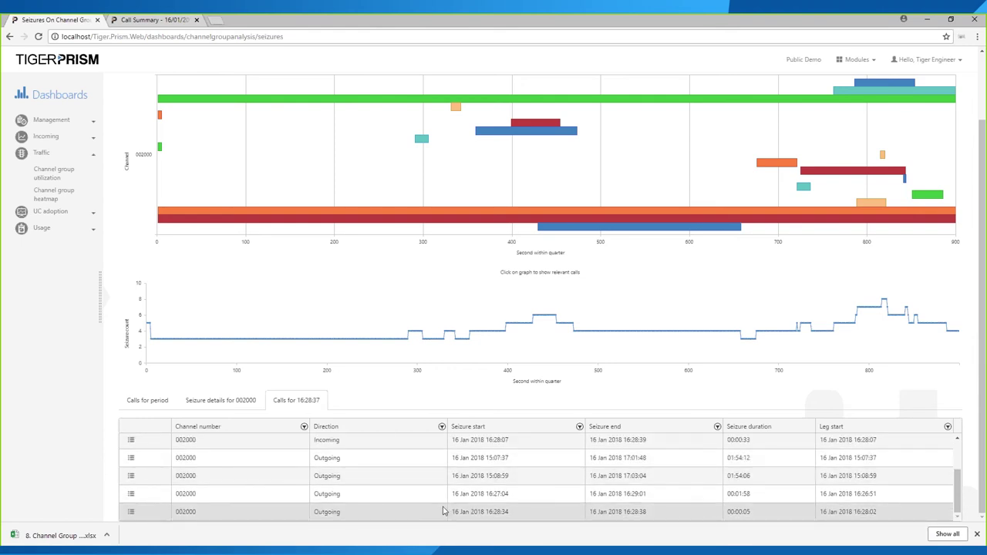
scroll(837, 458, "down", 2)
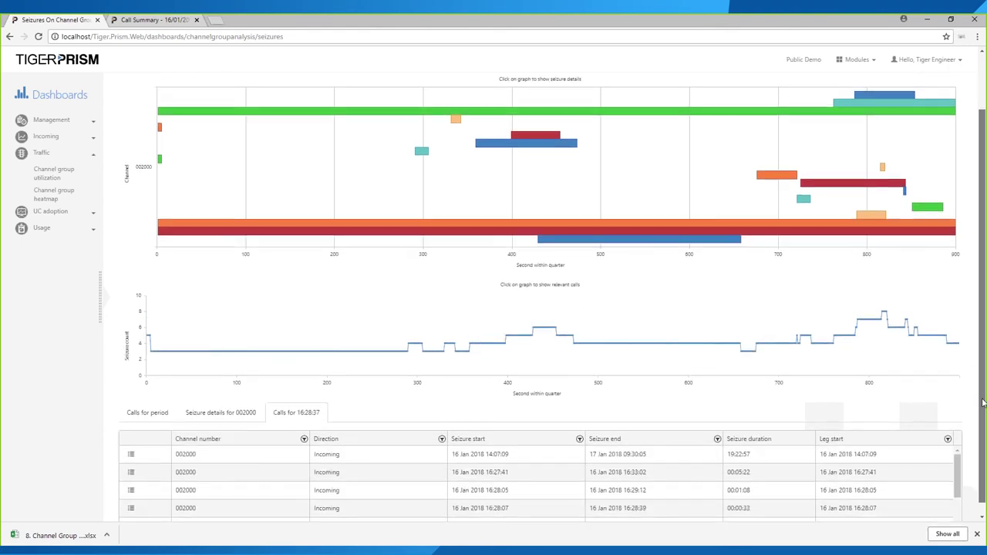
left_click_drag(749, 442, 723, 443)
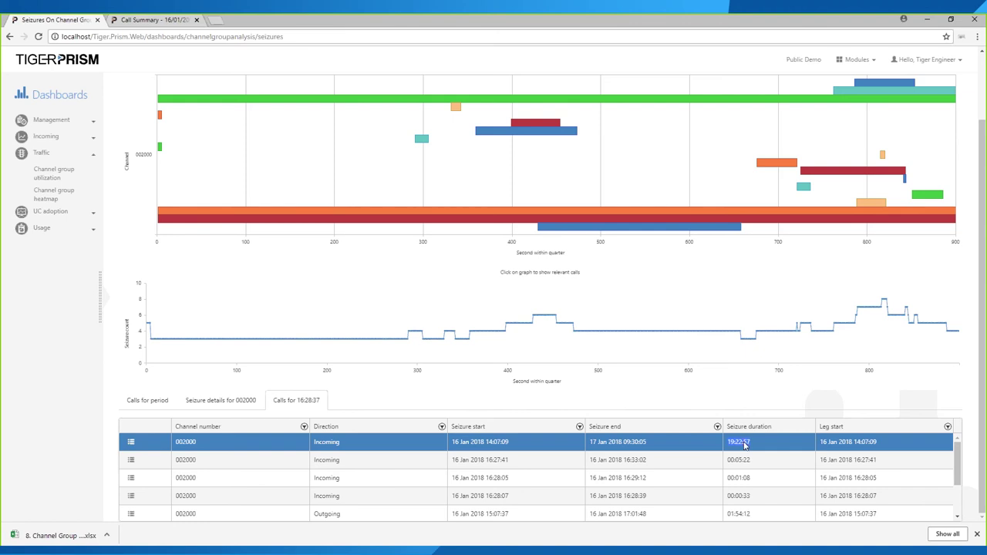
left_click(131, 444)
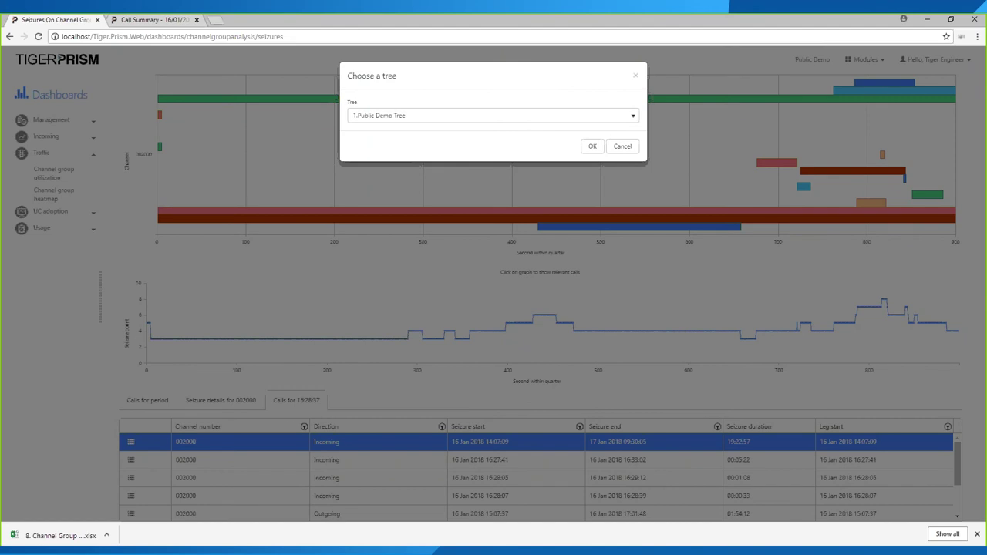
left_click(595, 148)
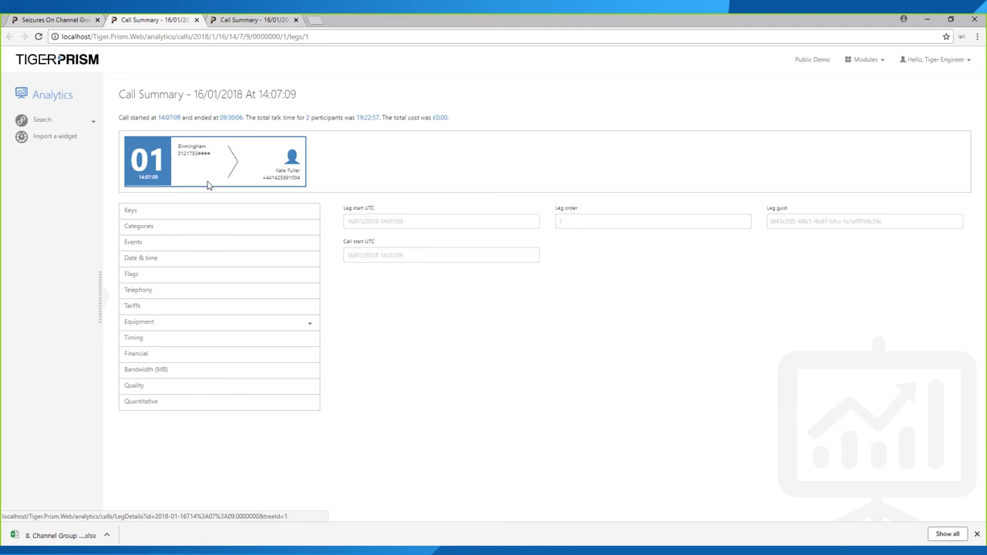
- Back on the Seizures tab, list and scroll through all calls for the 16/01/2018 16:15 period
left_click(49, 20)
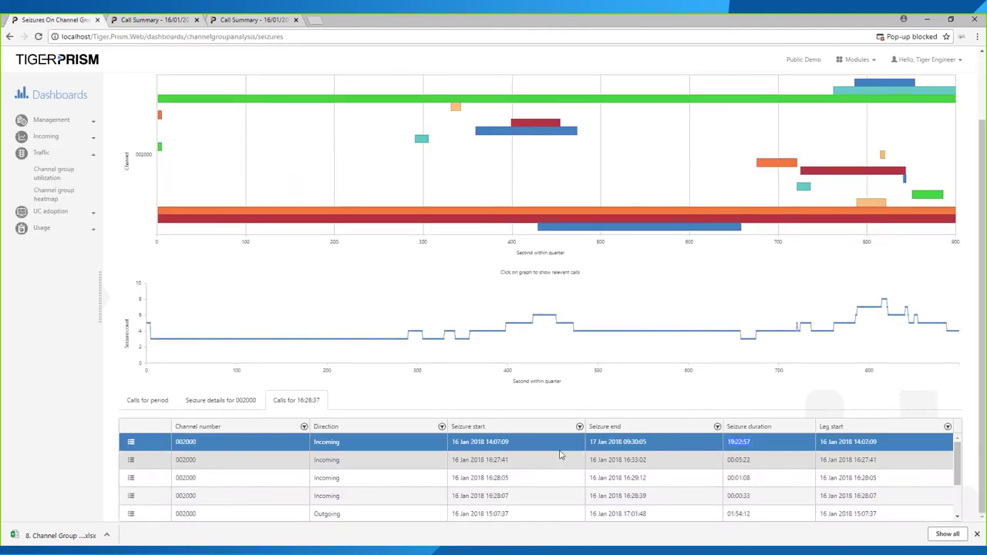
left_click(147, 400)
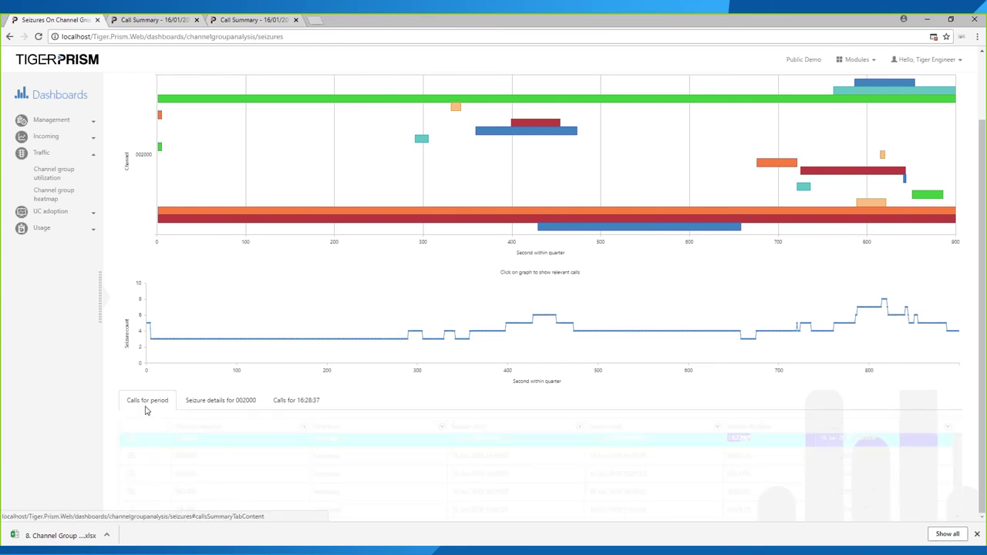
scroll(557, 464, "down", 2)
scroll(556, 461, "down", 5)
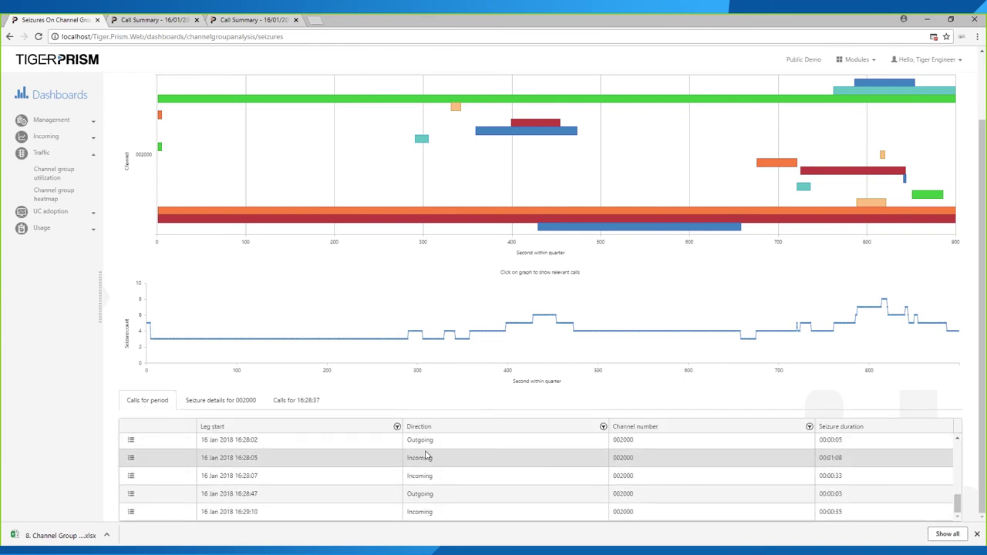
scroll(429, 492, "up", 10)
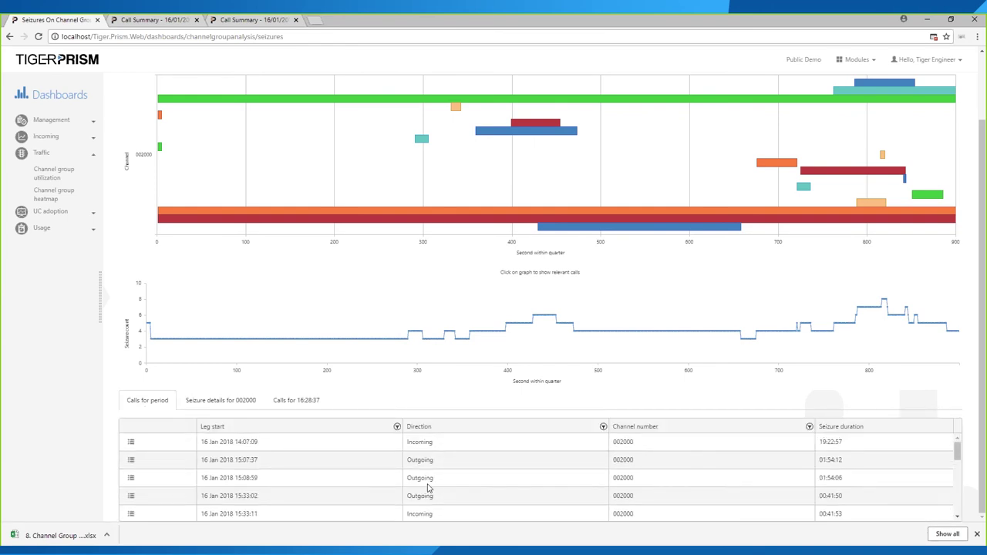
scroll(644, 499, "up", 2)
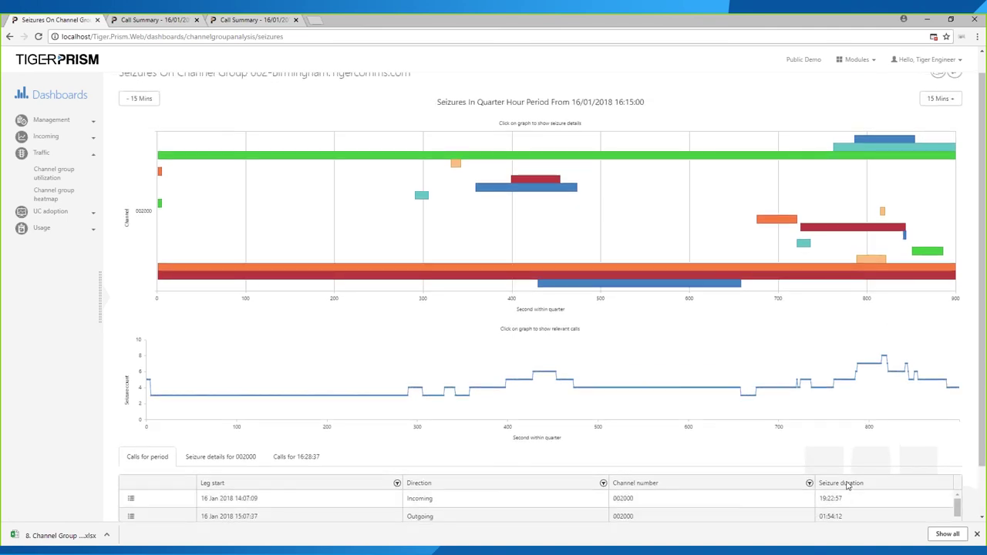
scroll(679, 486, "down", 5)
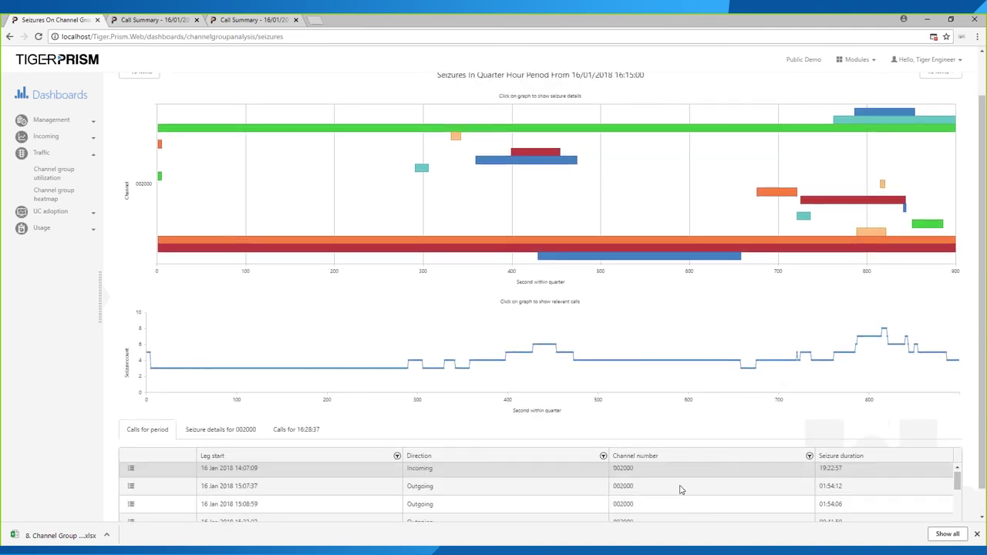
scroll(377, 480, "down", 5)
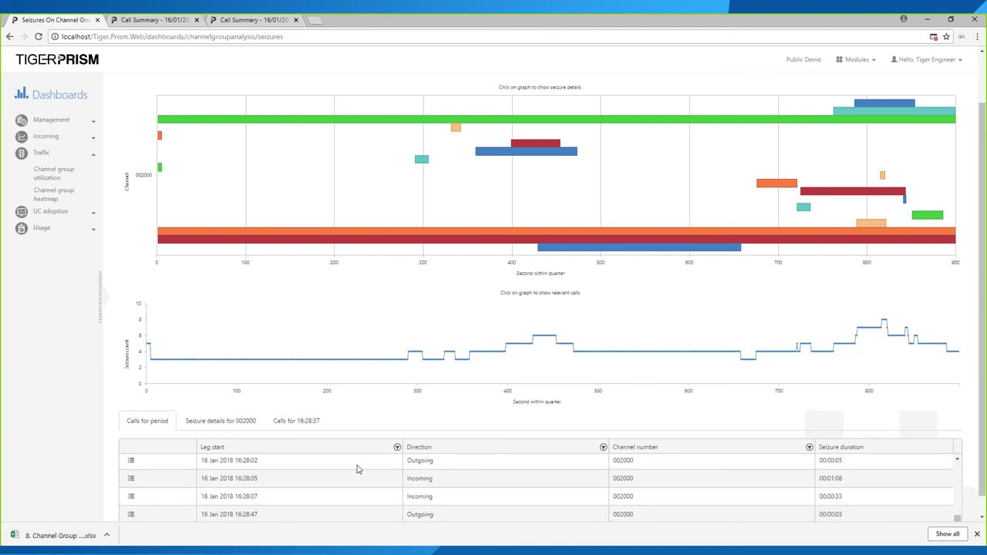
scroll(679, 246, "up", 3)
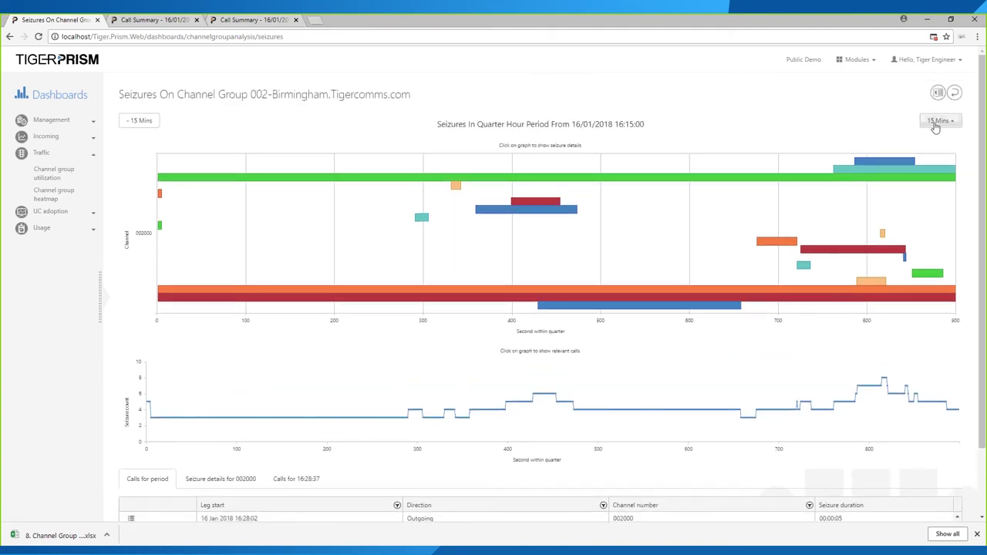
- Advance the timeline to 16:30, list calls active at 16:34:02, then return to the Call Summary
left_click(937, 121)
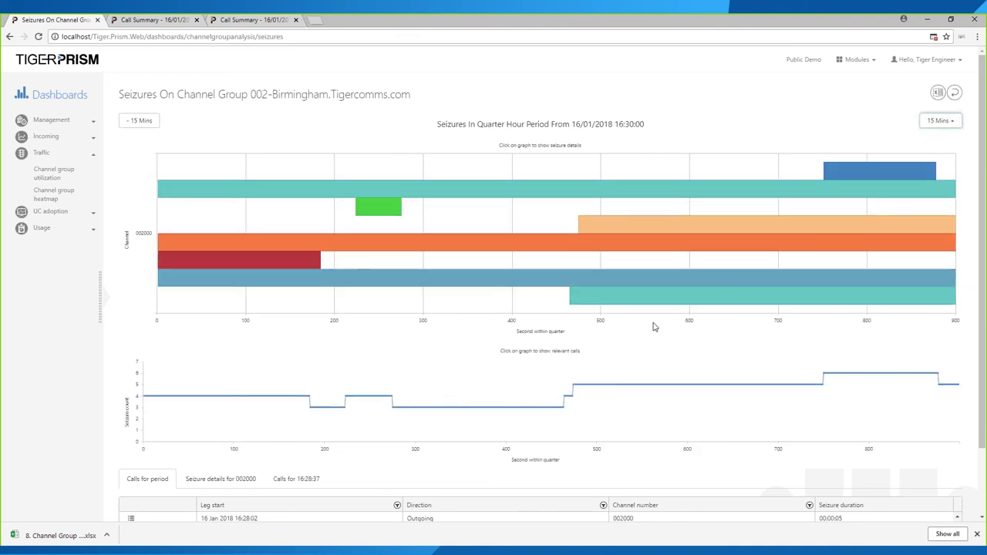
mouse_move(651, 414)
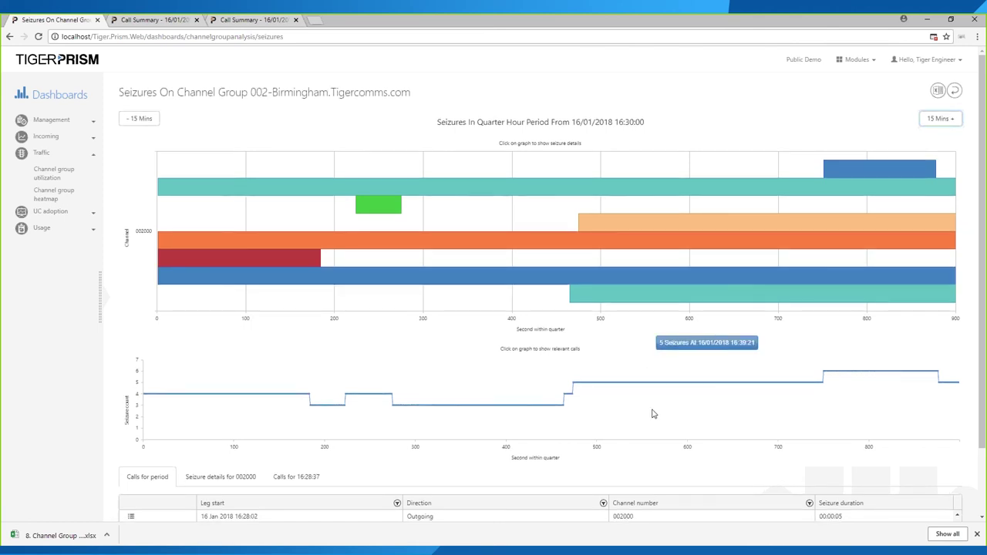
scroll(593, 467, "down", 1)
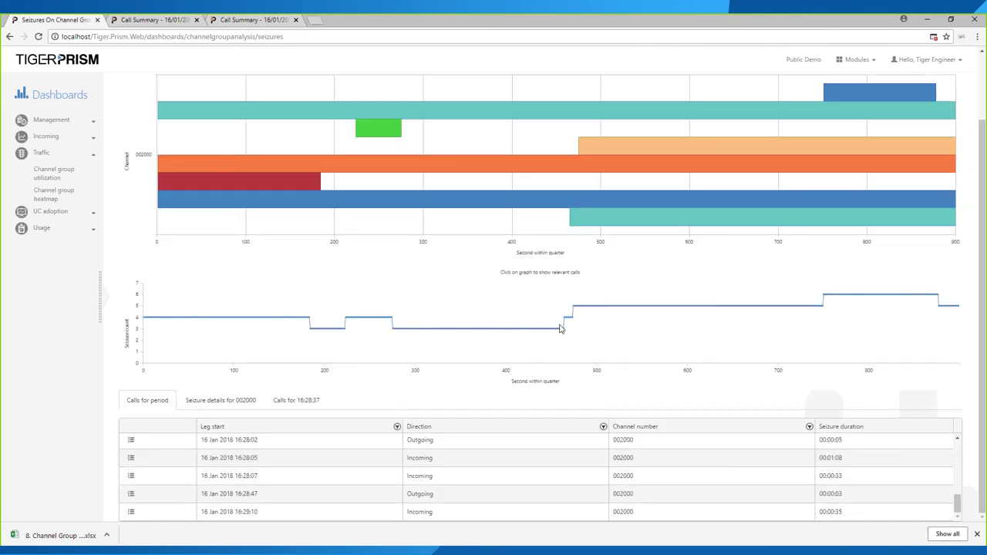
scroll(313, 202, "up", 1)
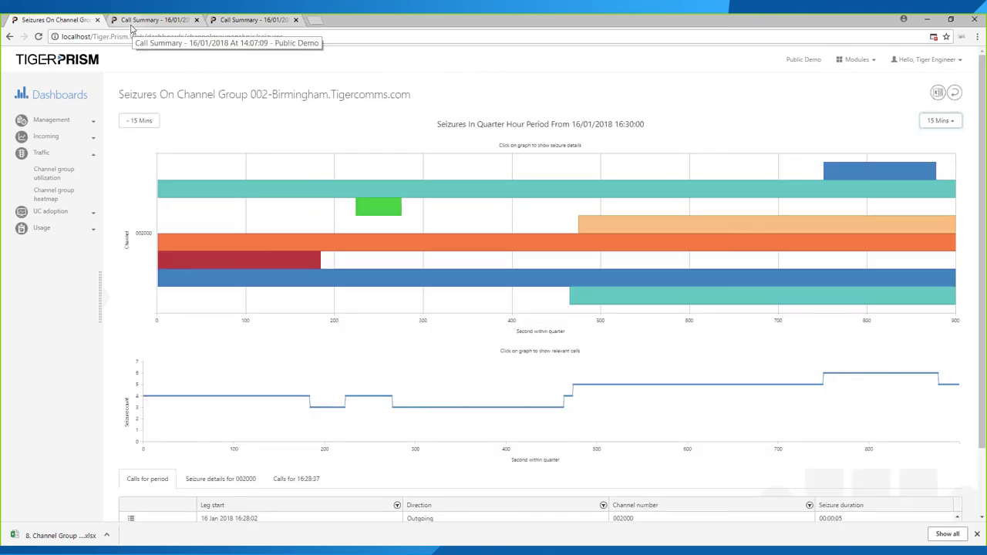
left_click(365, 401)
scroll(365, 401, "down", 1)
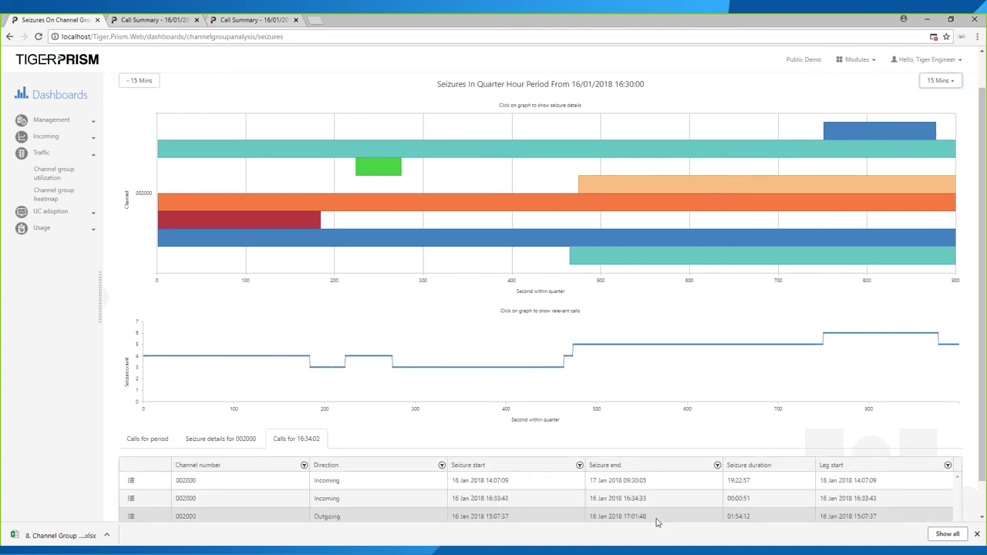
left_click(131, 20)
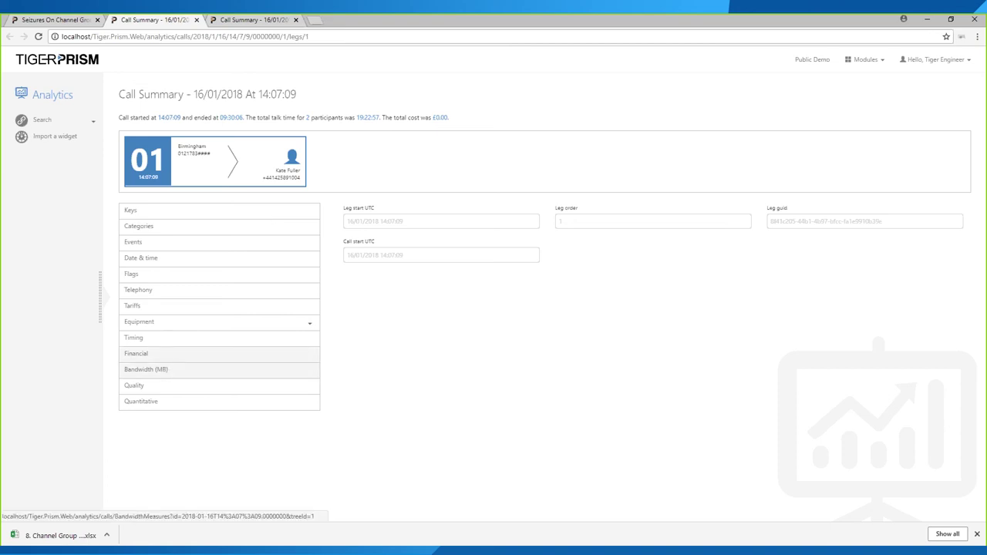
- Review the call's quality, categories (Connected outcome), events, date and time, and flags
left_click(152, 390)
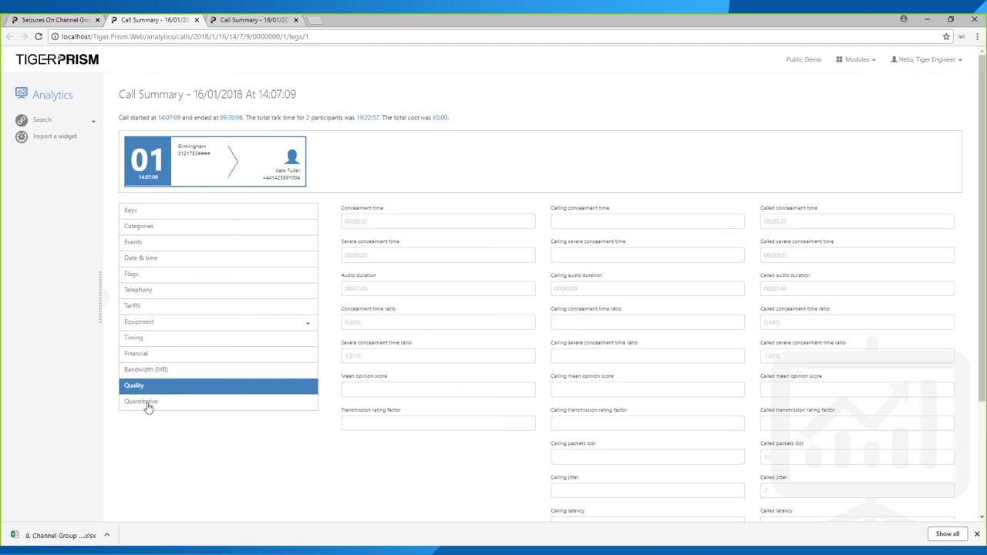
left_click(177, 230)
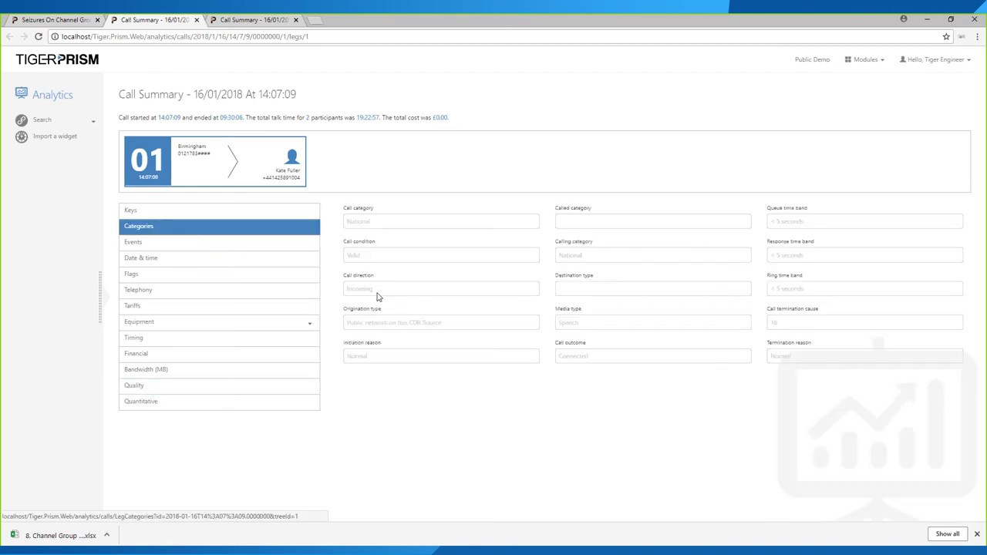
left_click_drag(662, 360, 557, 345)
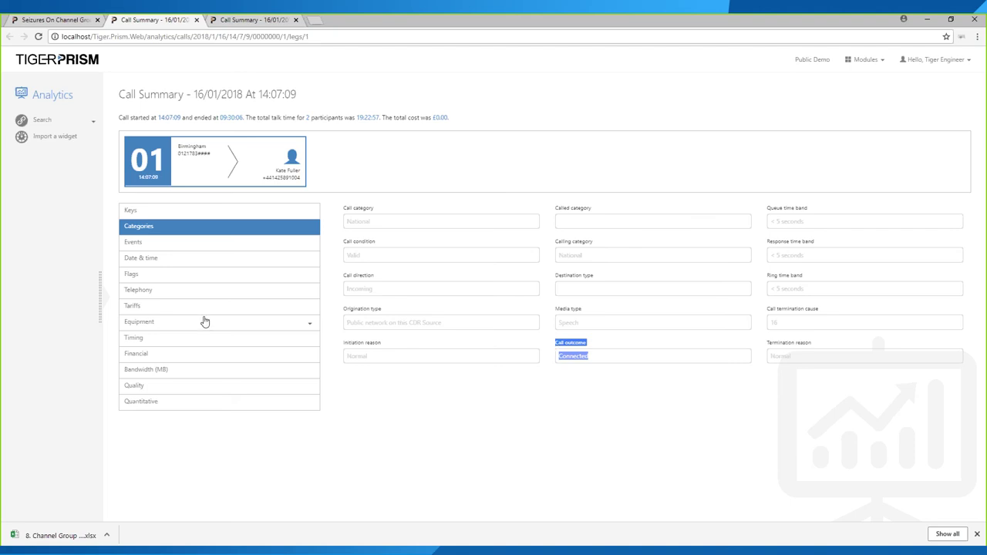
left_click(139, 247)
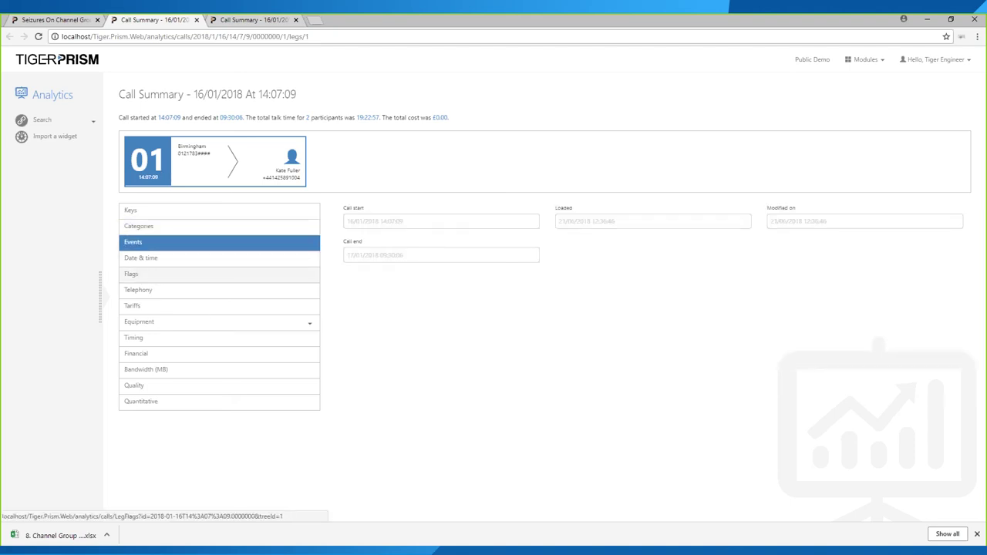
left_click(148, 262)
left_click(150, 279)
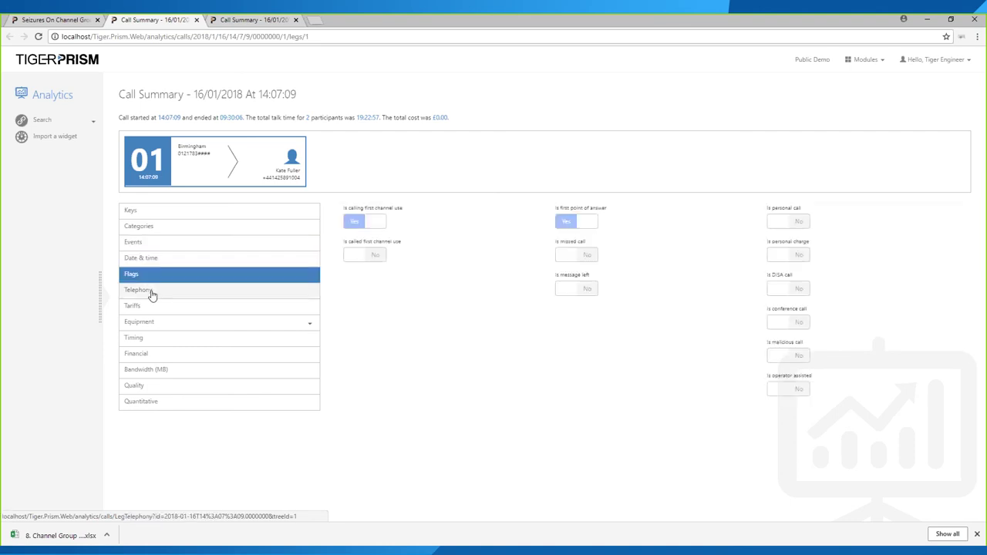
- Inspect telephony codes, including CDR source leg and call codes, then quantitative and quality measures
left_click(152, 293)
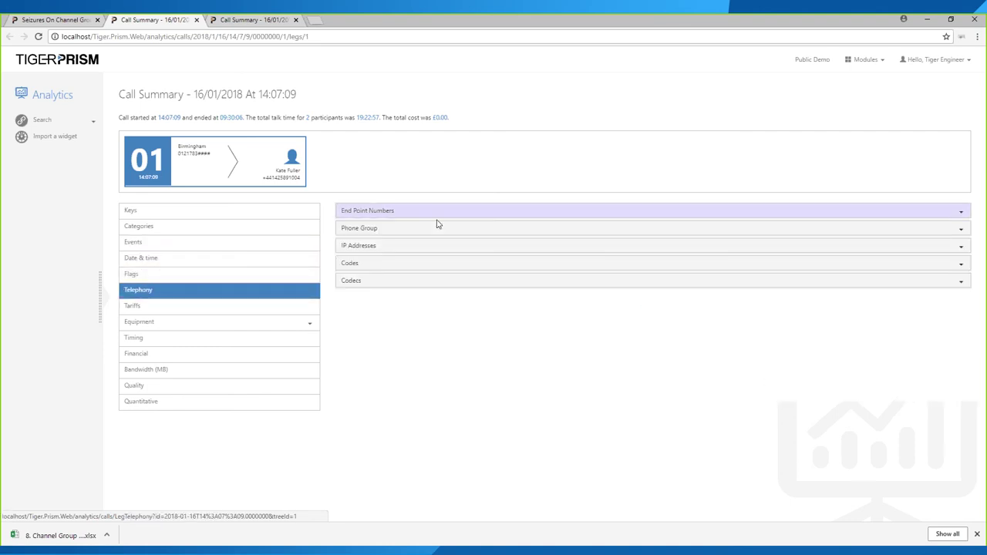
left_click(359, 265)
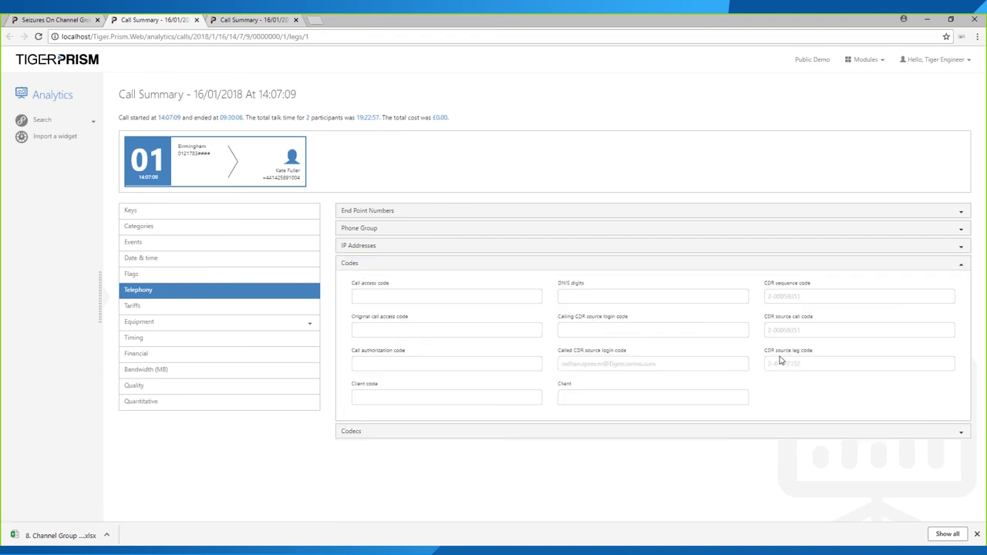
left_click_drag(806, 364, 769, 362)
left_click_drag(802, 331, 768, 329)
left_click(149, 402)
left_click(158, 391)
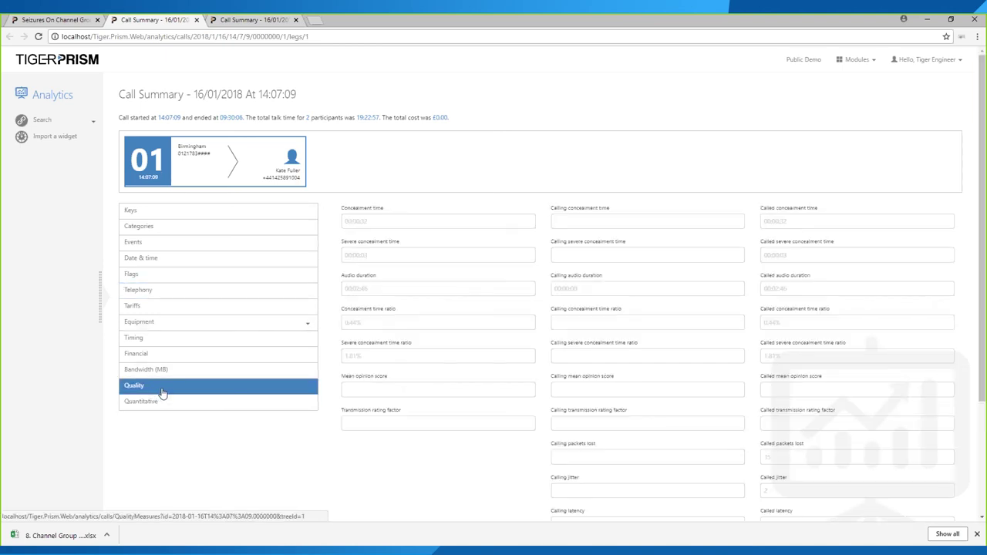